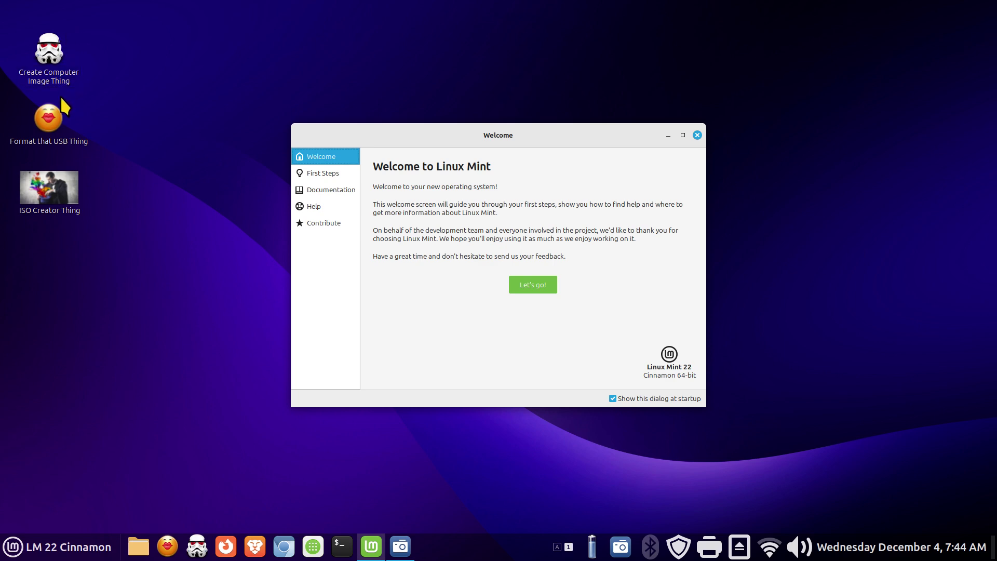
# Test-launch the USB Image Writer from its desktop launcher, then close it.
pyautogui.doubleClick(50, 60)
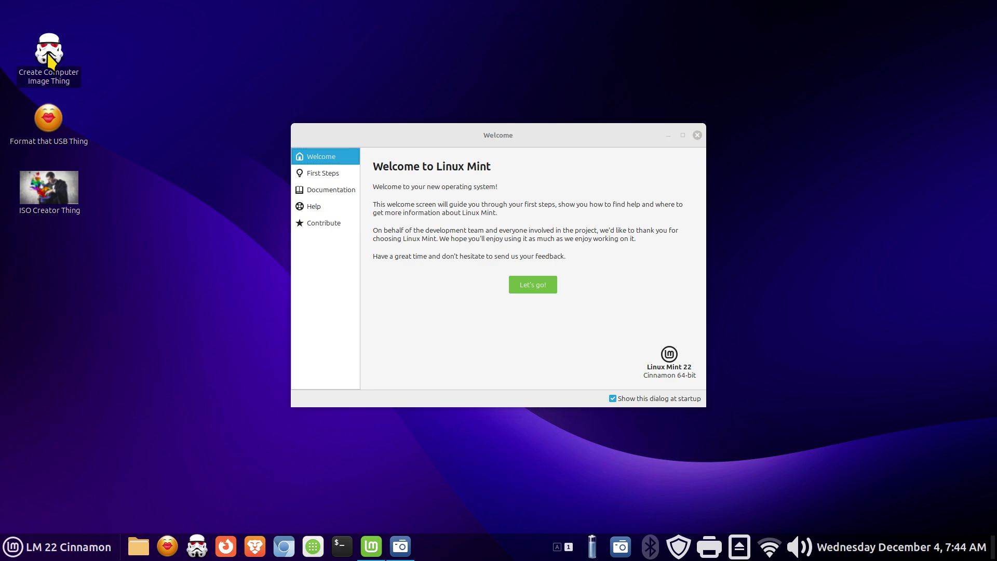
pyautogui.moveTo(436, 222); pyautogui.dragTo(151, 266)
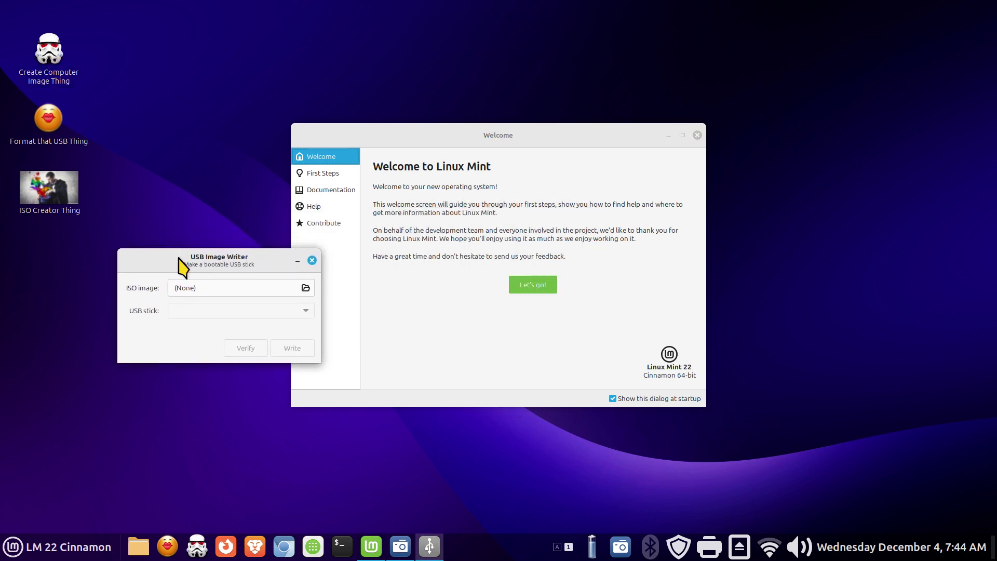
pyautogui.click(311, 260)
# Test-launch the USB Stick Formatter, check its USB stick list, then close it.
pyautogui.doubleClick(48, 120)
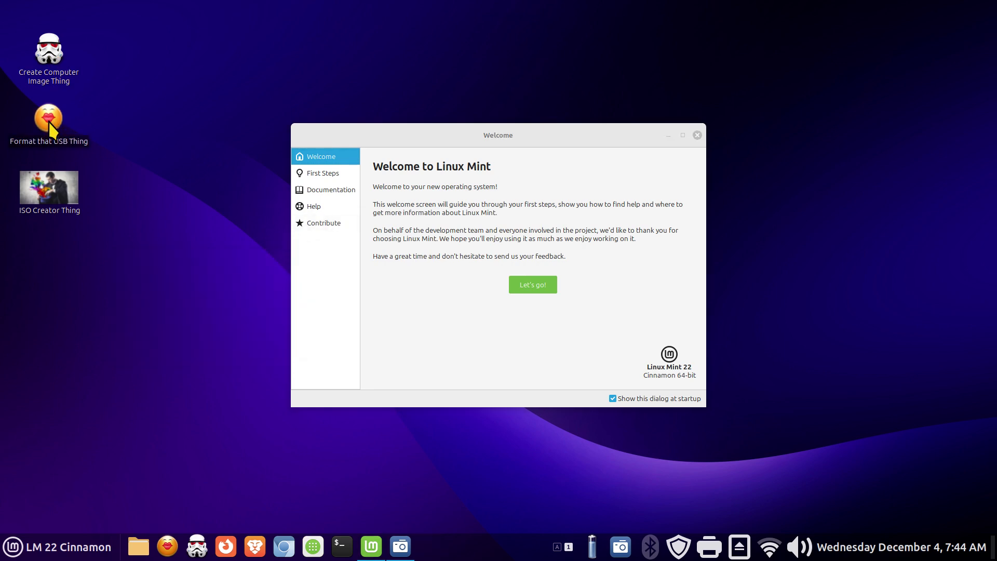
pyautogui.moveTo(468, 207); pyautogui.dragTo(253, 226)
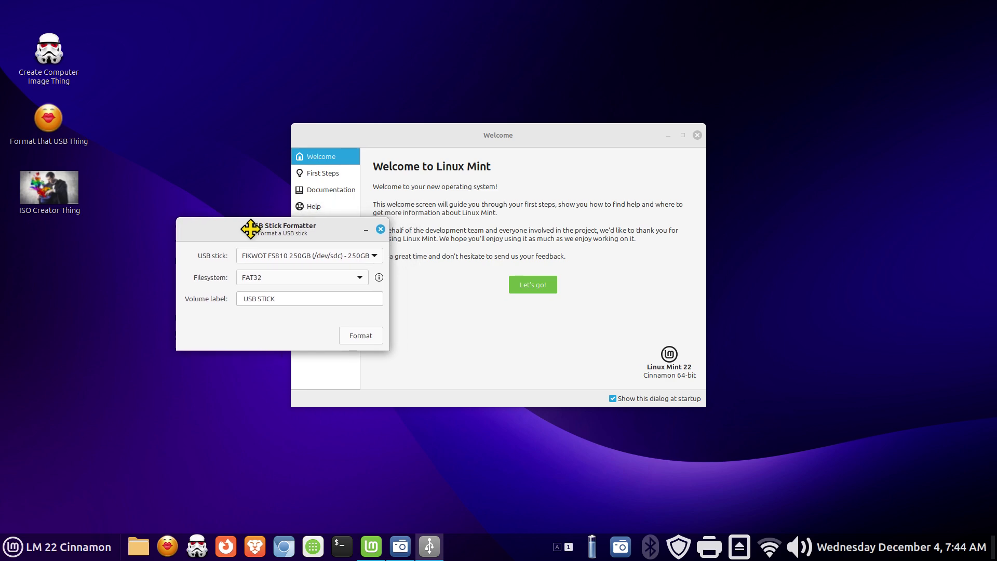
pyautogui.click(357, 265)
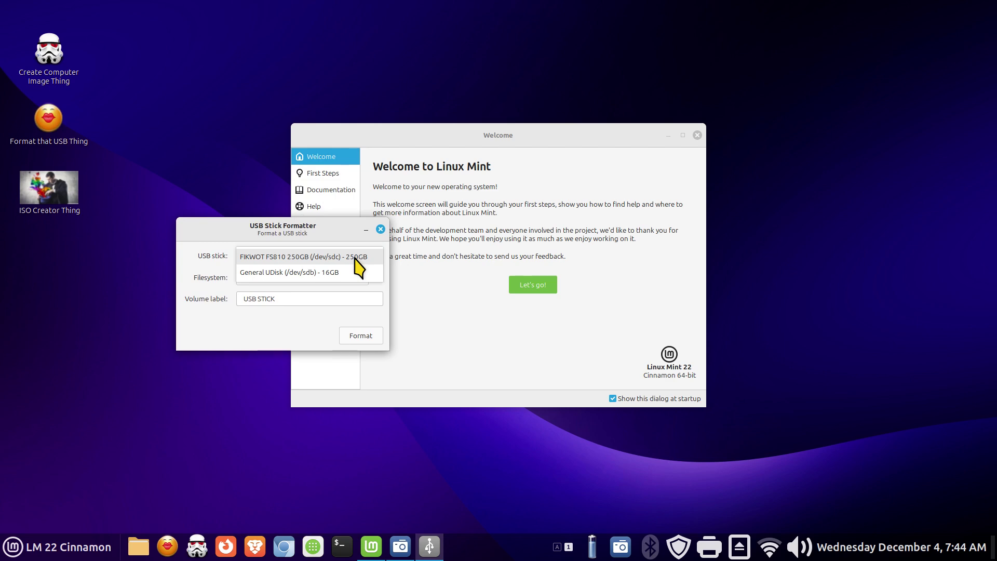
pyautogui.click(379, 229)
pyautogui.click(381, 229)
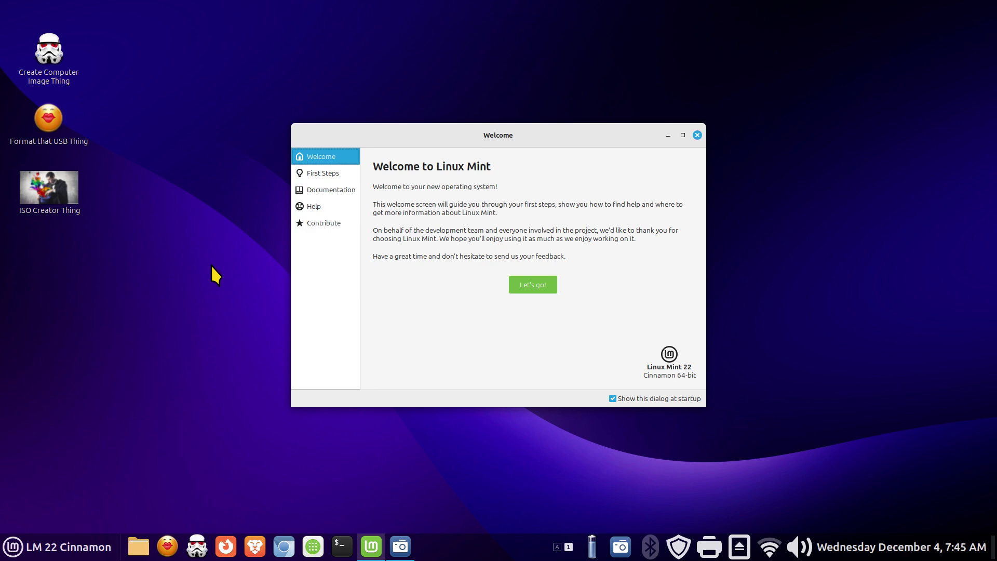
# Start a new desktop launcher, discard it unsaved, and close the Welcome window.
pyautogui.rightClick(161, 299)
pyautogui.click(196, 328)
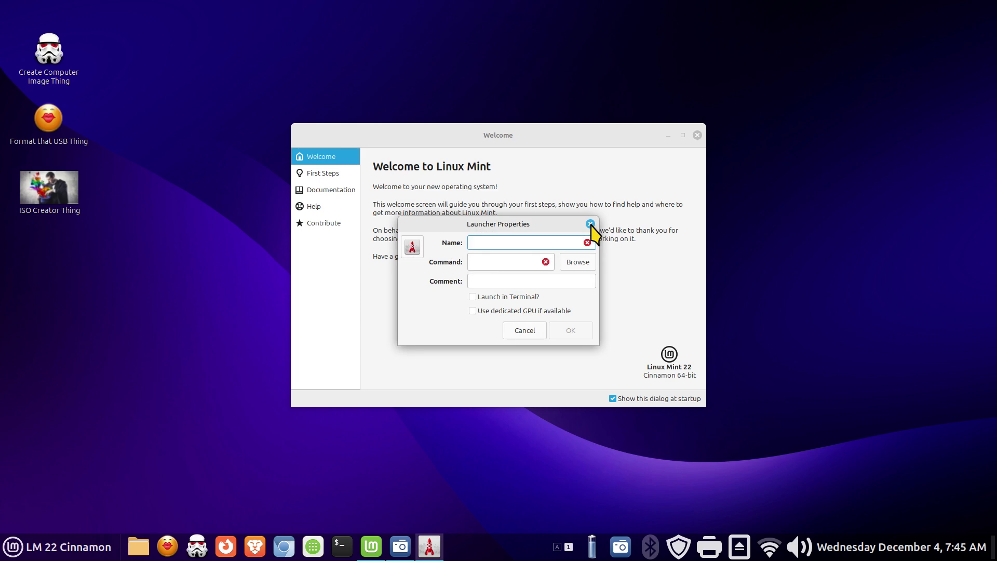
pyautogui.click(590, 224)
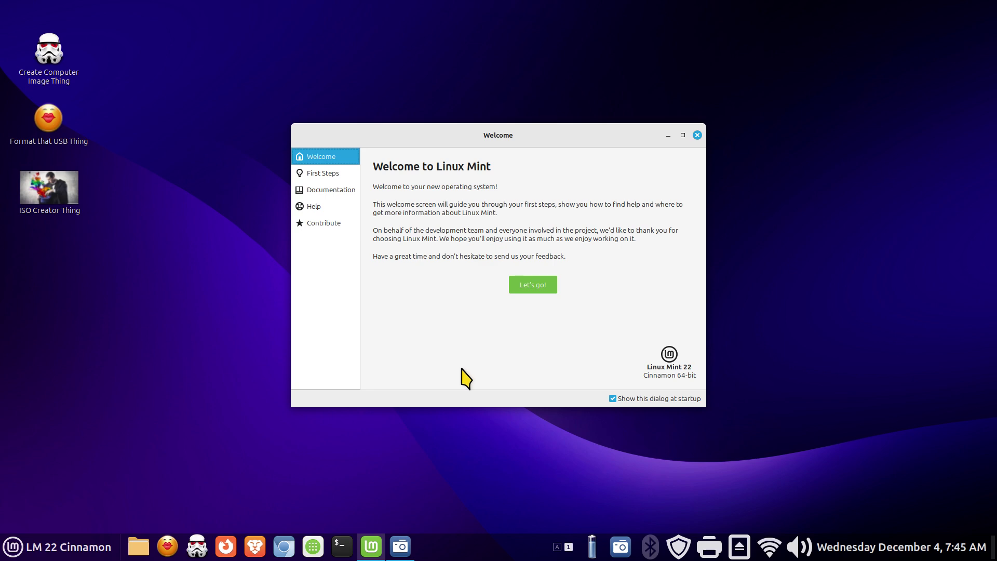
pyautogui.click(697, 135)
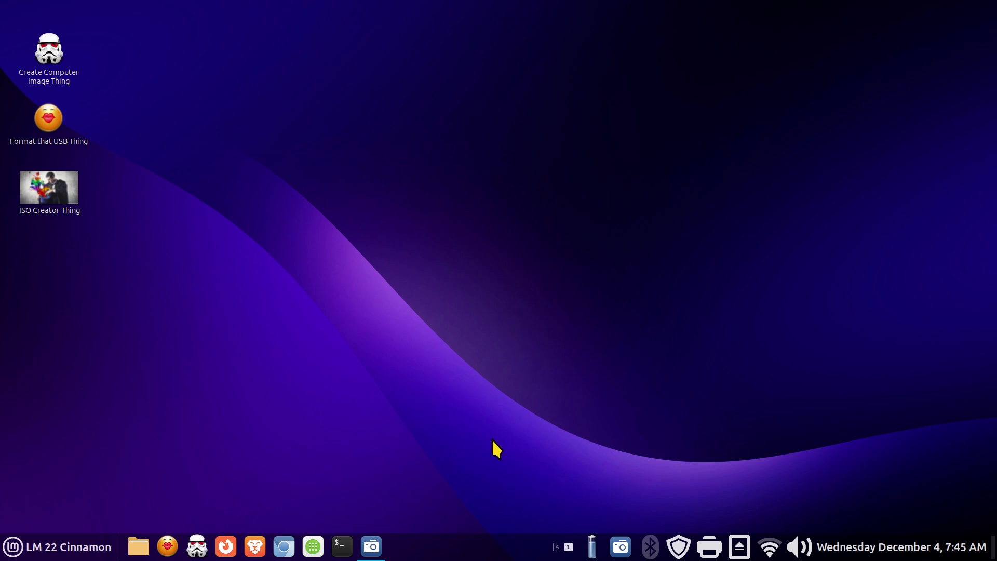
# Search the menu for 'usb', then reopen it and launch Synaptic Package Manager via 'sy'.
pyautogui.click(13, 546)
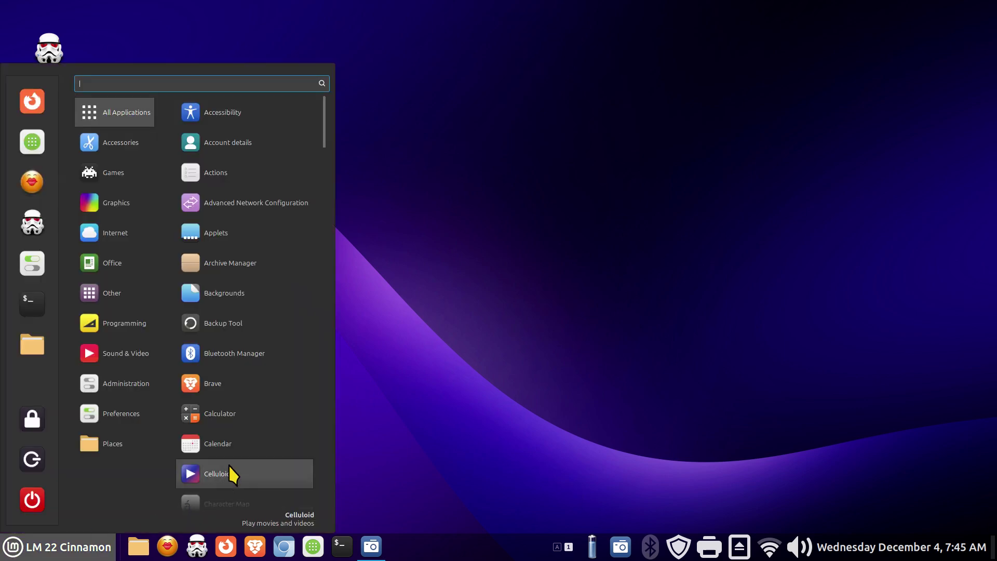
pyautogui.write('usb')
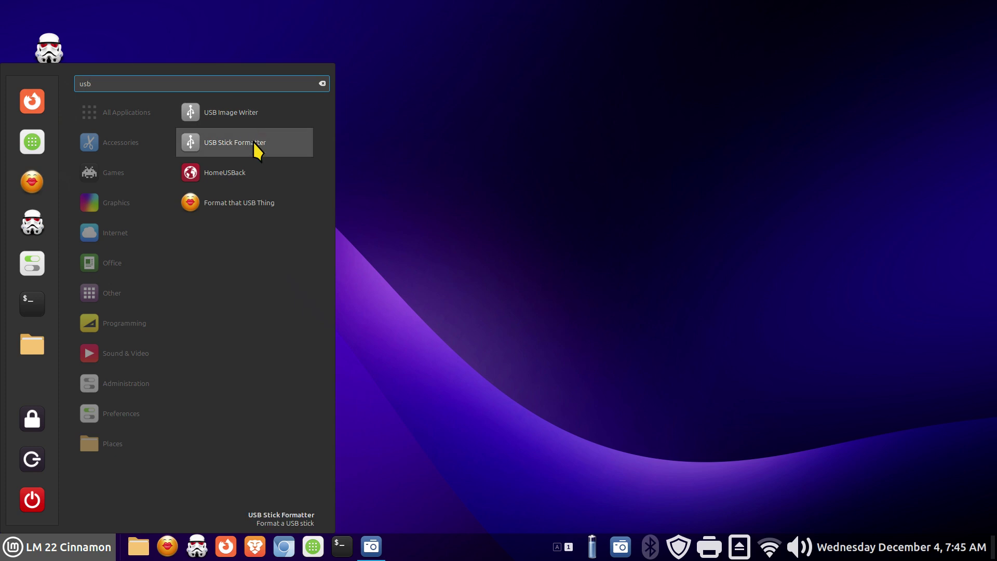
pyautogui.click(403, 172)
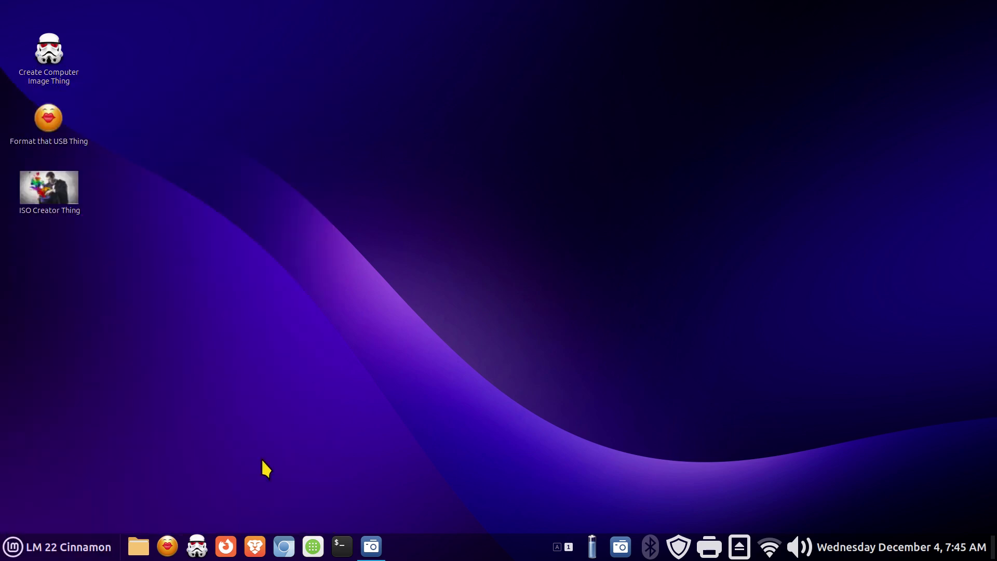
pyautogui.click(79, 550)
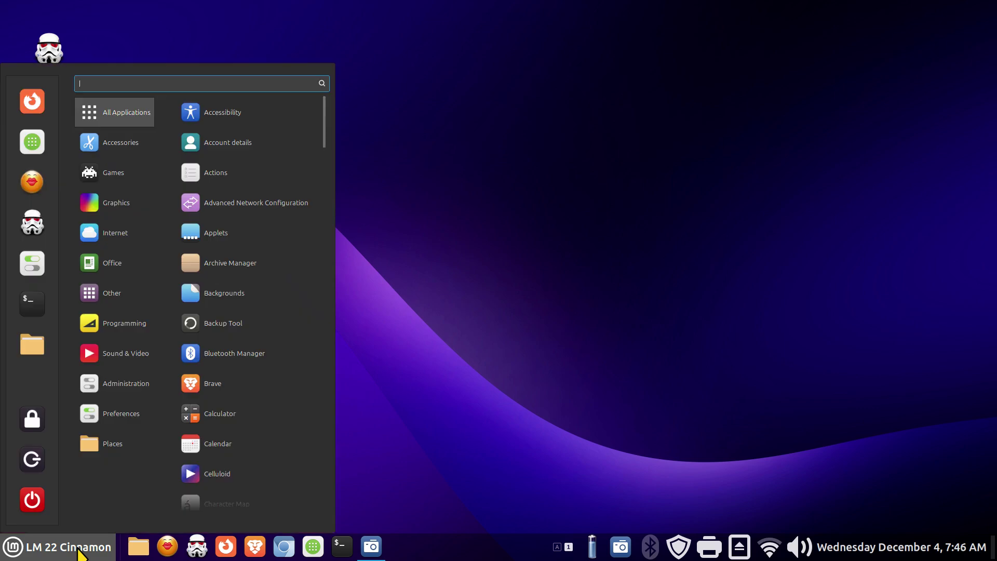
pyautogui.write('sy')
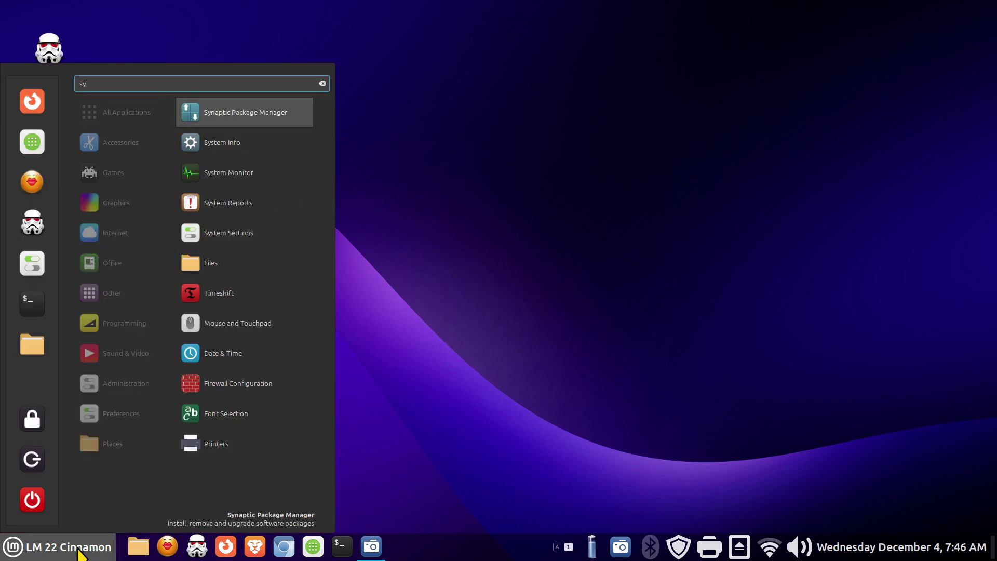
pyautogui.click(248, 111)
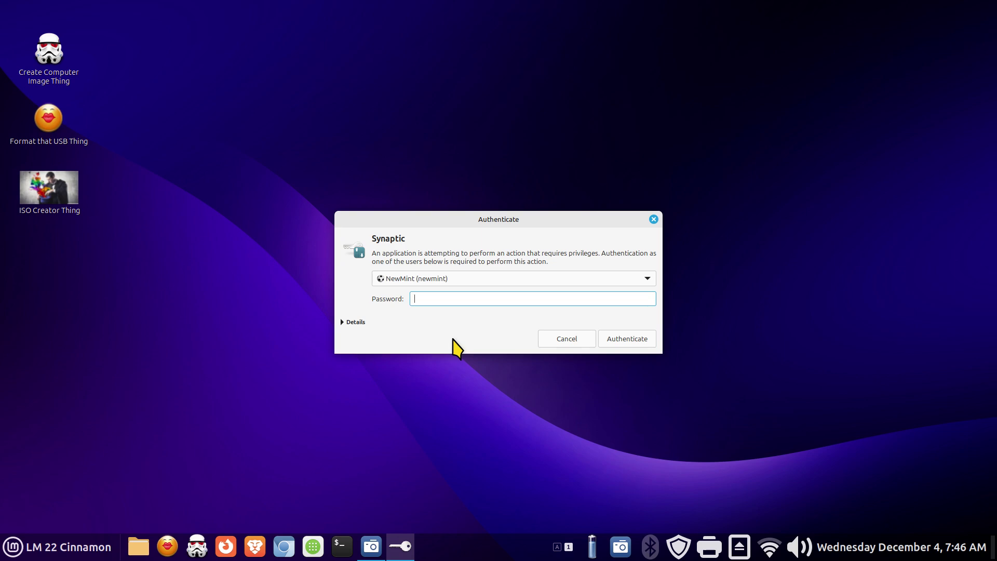
# Authenticate Synaptic with the user's password and open its package search.
pyautogui.write('•••••')
pyautogui.press('Return')
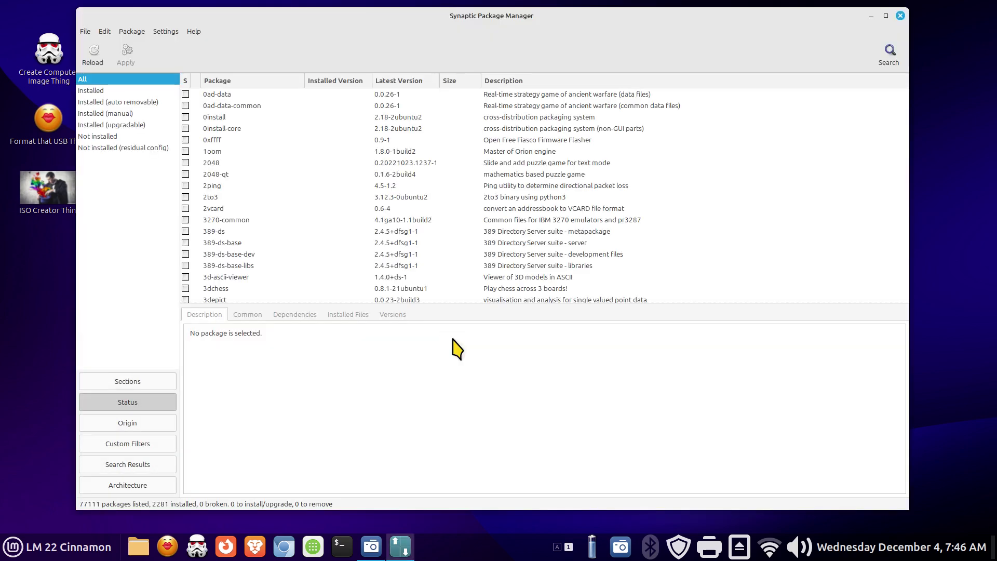
pyautogui.click(888, 51)
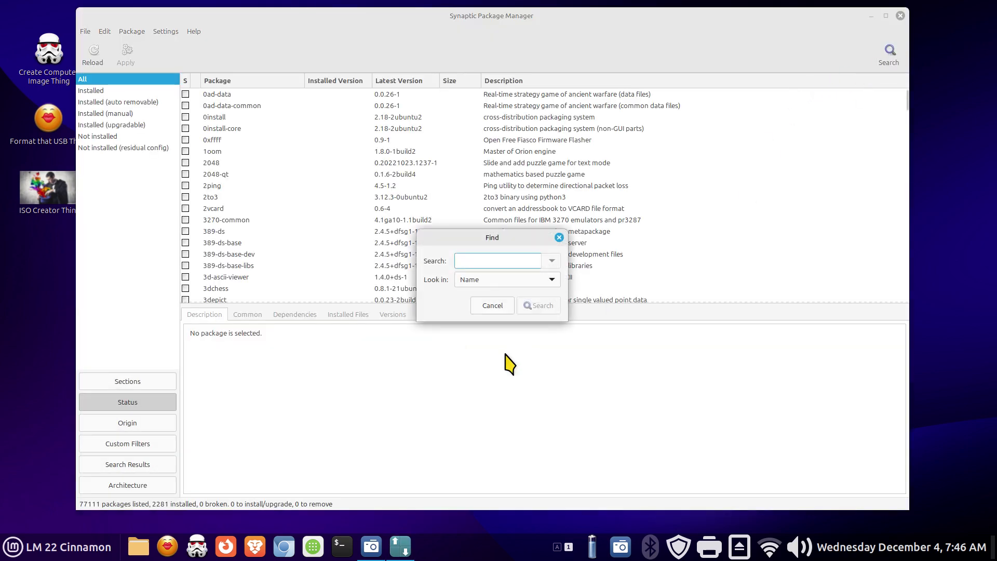
# Search for mintstick, confirm version 1.6.2 is installed, then close Synaptic.
pyautogui.write('mintstick')
pyautogui.press('Return')
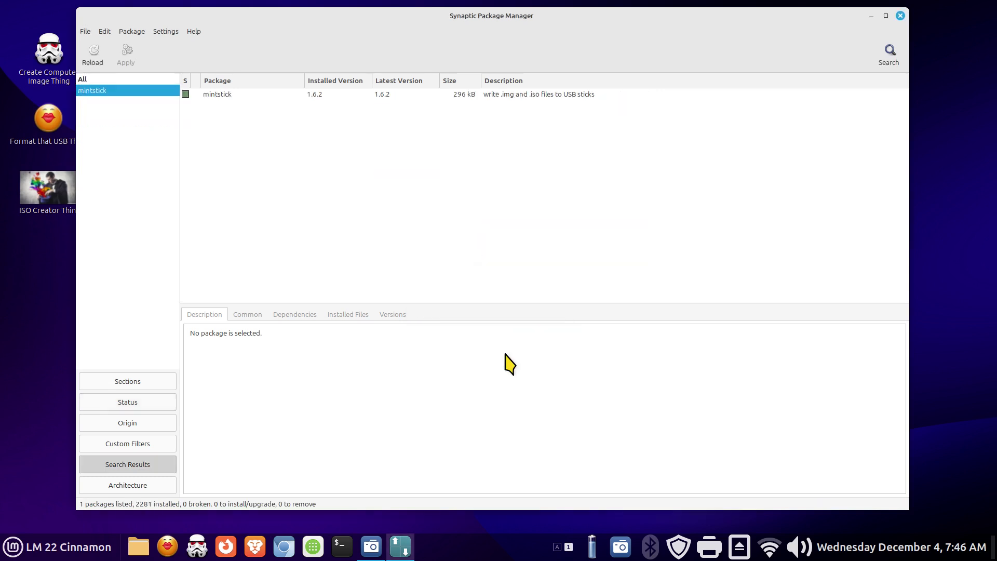
pyautogui.click(244, 98)
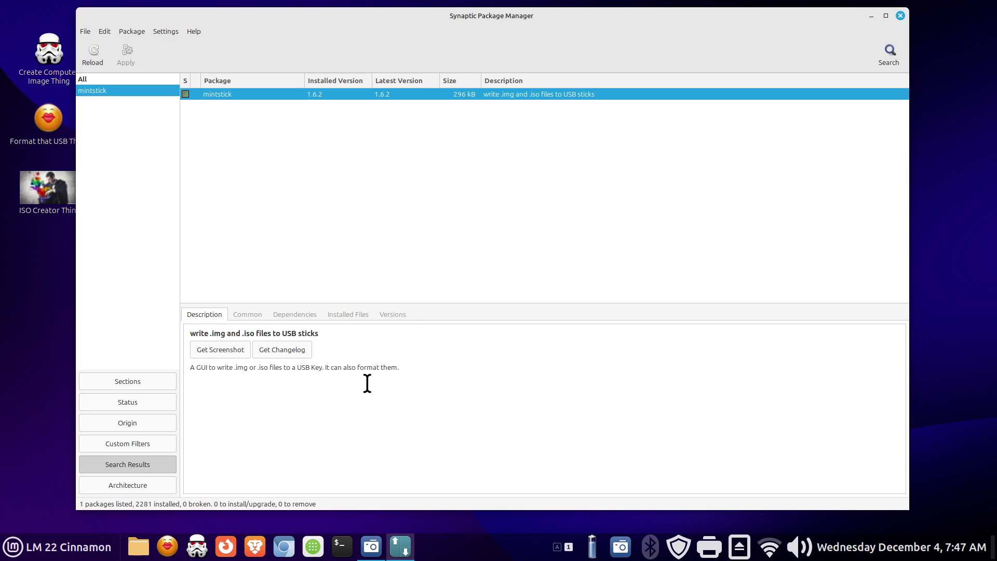
pyautogui.click(901, 15)
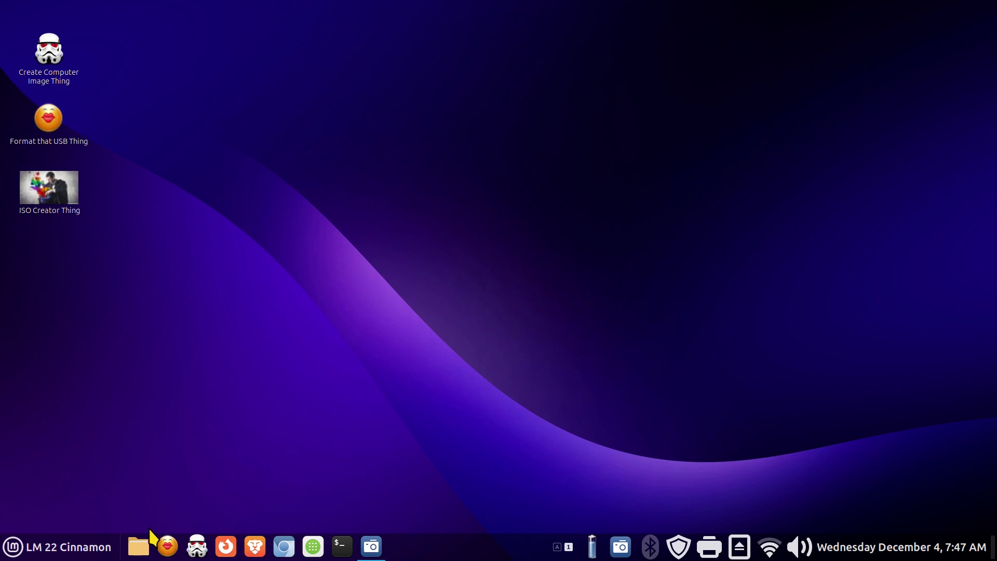
pyautogui.click(138, 546)
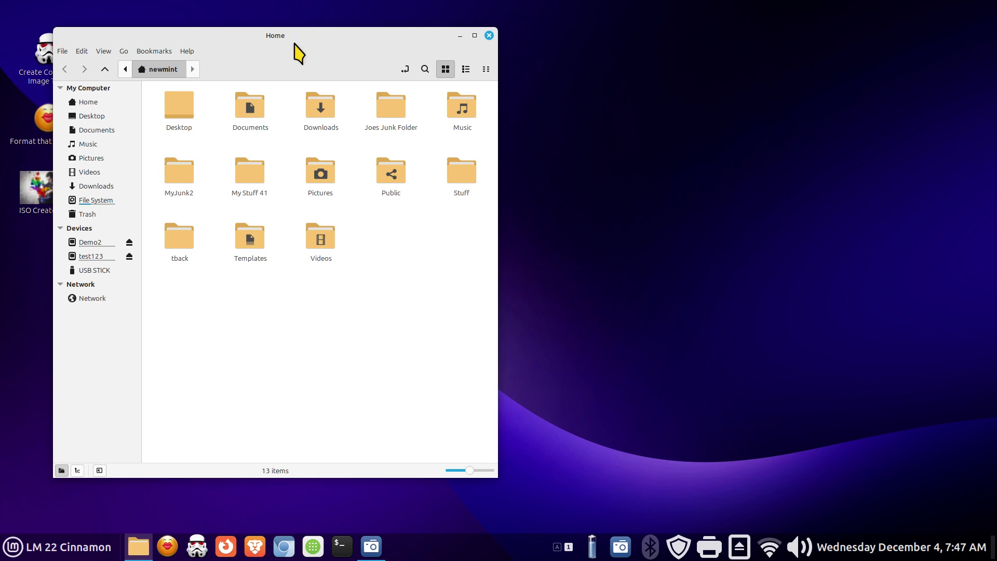
pyautogui.moveTo(292, 39); pyautogui.dragTo(392, 39)
pyautogui.click(207, 188)
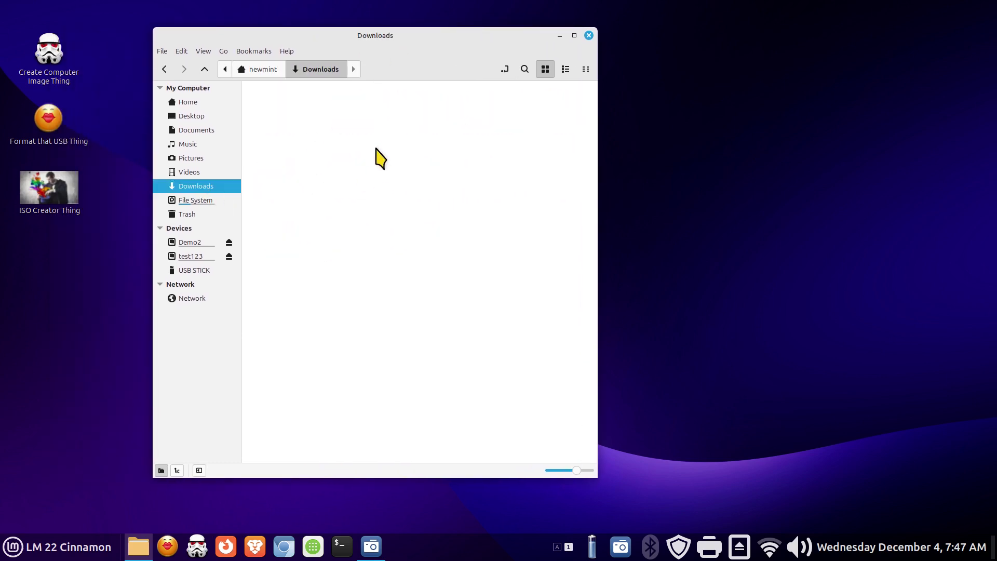
pyautogui.click(328, 114)
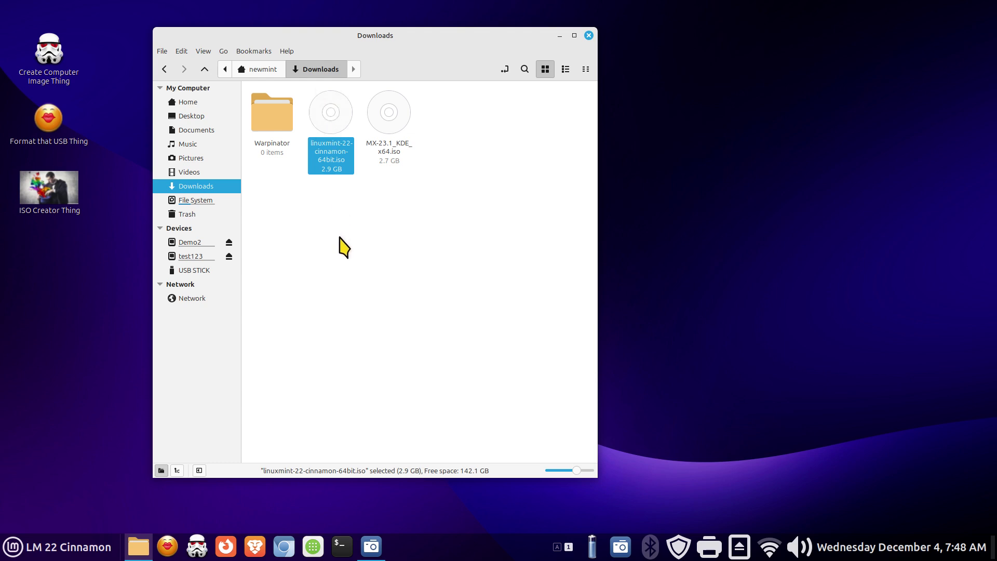
# Close the file manager and load Downloads/linuxmint-22-cinnamon-64bit.iso into USB Image Writer.
pyautogui.click(588, 36)
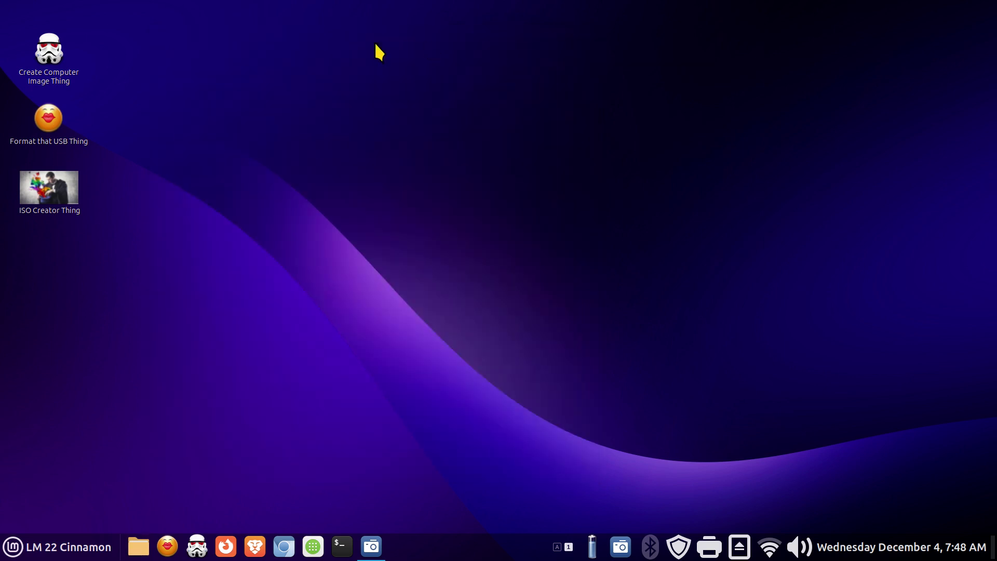
pyautogui.click(51, 51)
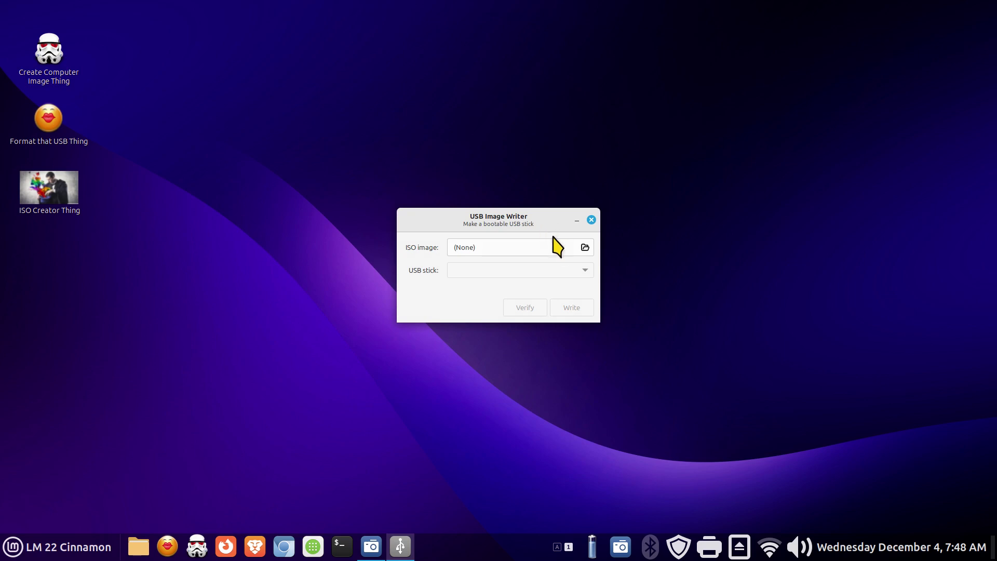
pyautogui.click(564, 249)
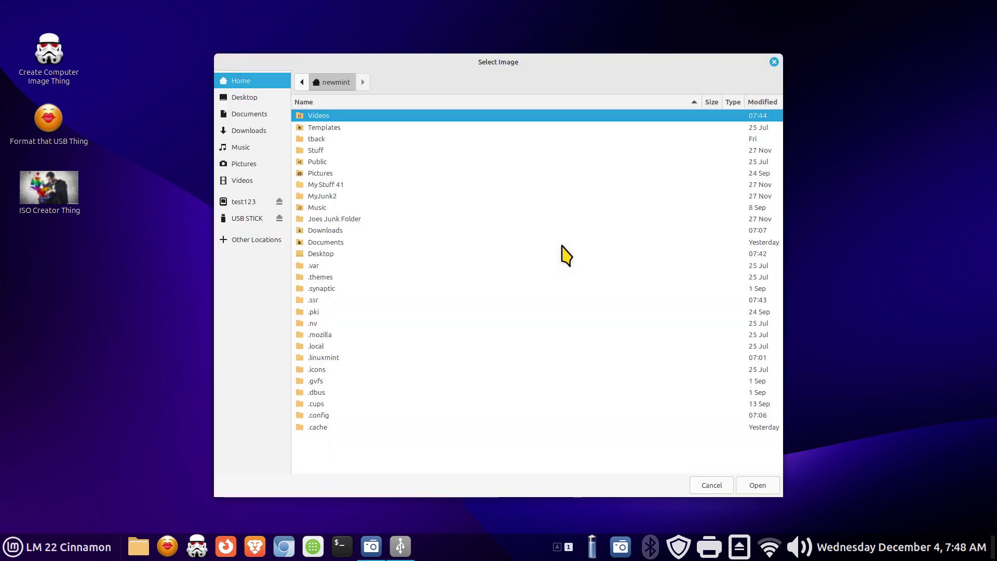
pyautogui.click(240, 134)
pyautogui.click(366, 139)
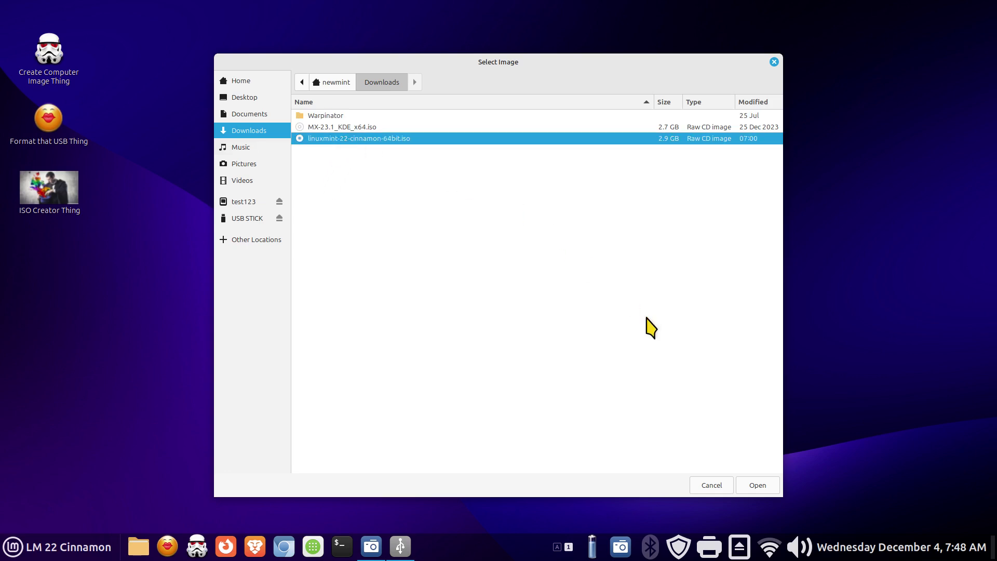
pyautogui.click(758, 485)
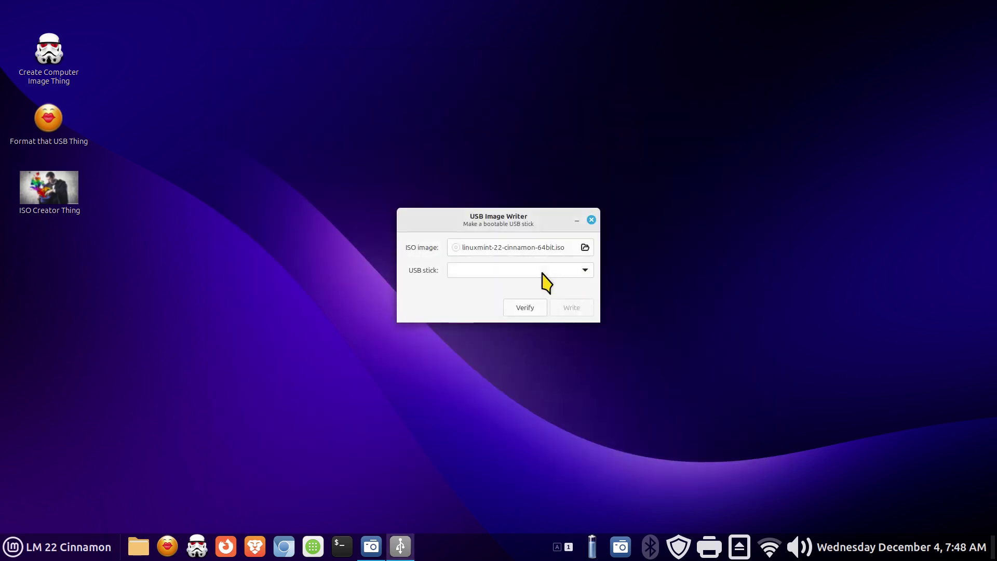
# Start writing to the 16GB General UDisk stick after authenticating, and move the window top-right.
pyautogui.click(545, 271)
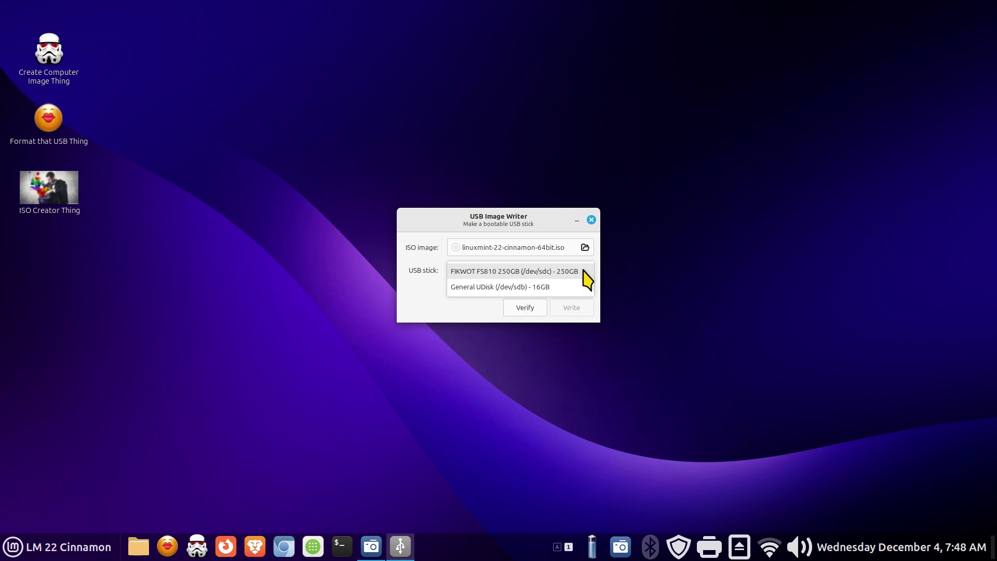
pyautogui.click(552, 287)
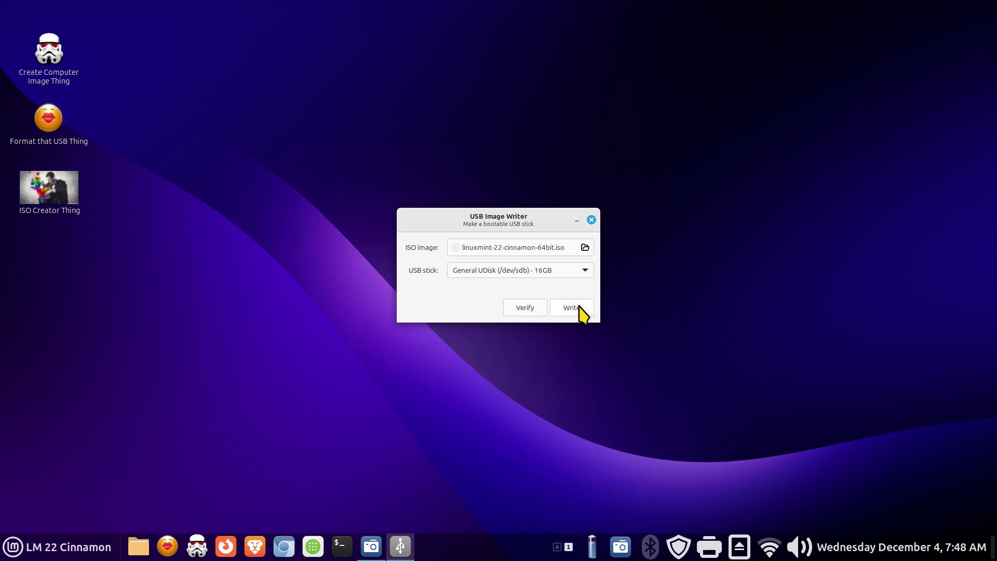
pyautogui.click(579, 307)
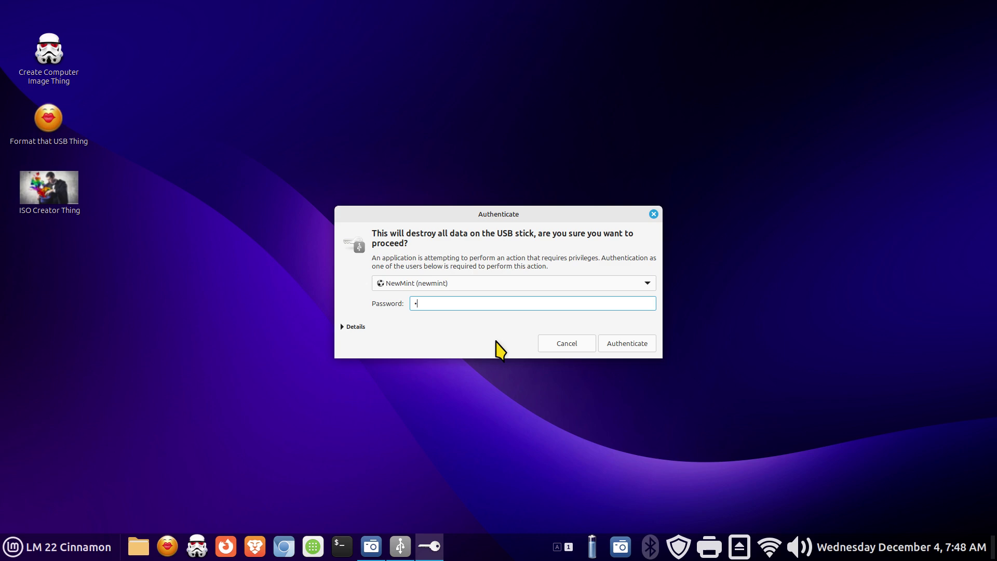
pyautogui.press('Return')
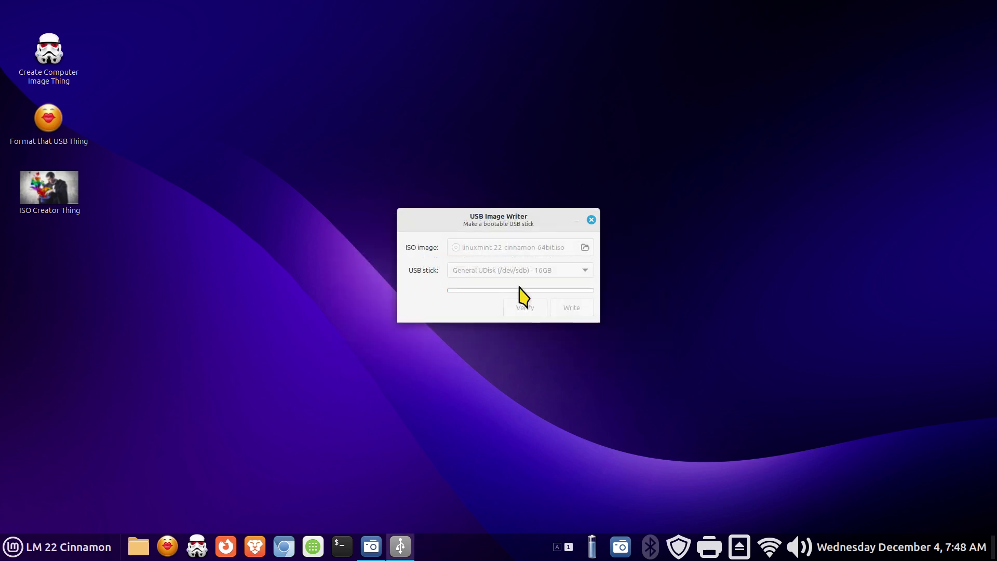
pyautogui.moveTo(499, 217); pyautogui.dragTo(872, 43)
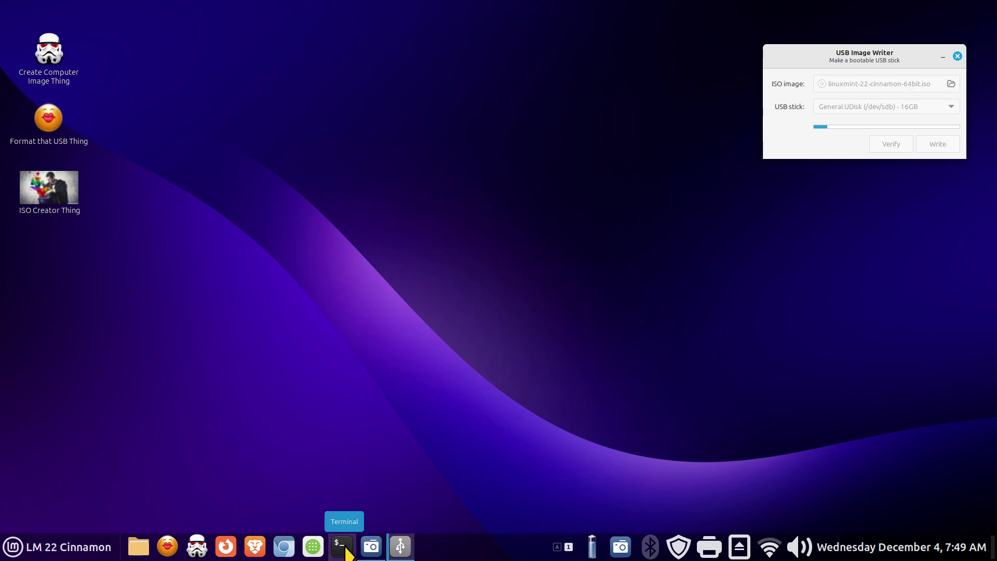
# Create a desktop launcher named 't' with command 'top', set to launch in a terminal.
pyautogui.rightClick(386, 172)
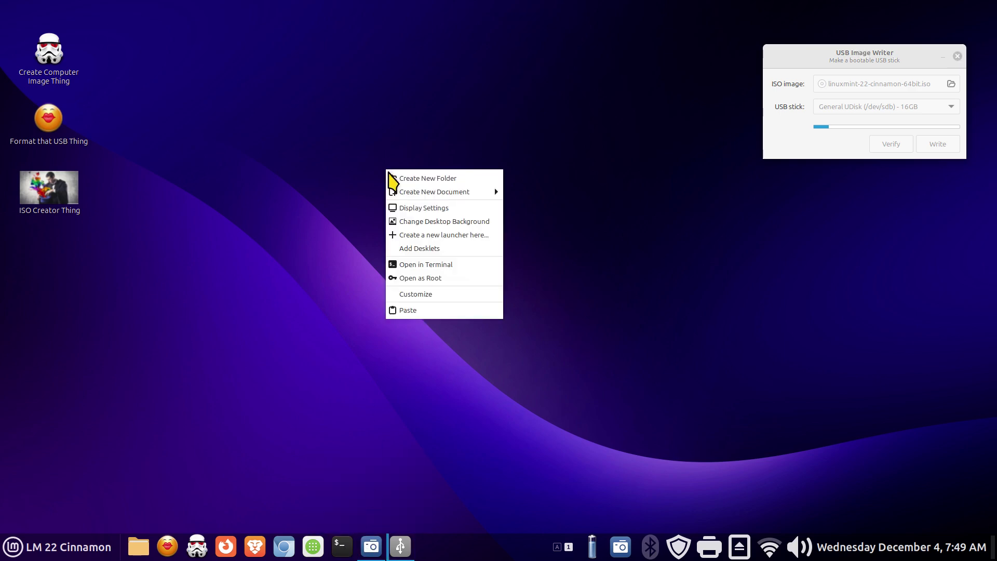
pyautogui.click(423, 235)
pyautogui.moveTo(450, 225); pyautogui.dragTo(400, 199)
pyautogui.write('t')
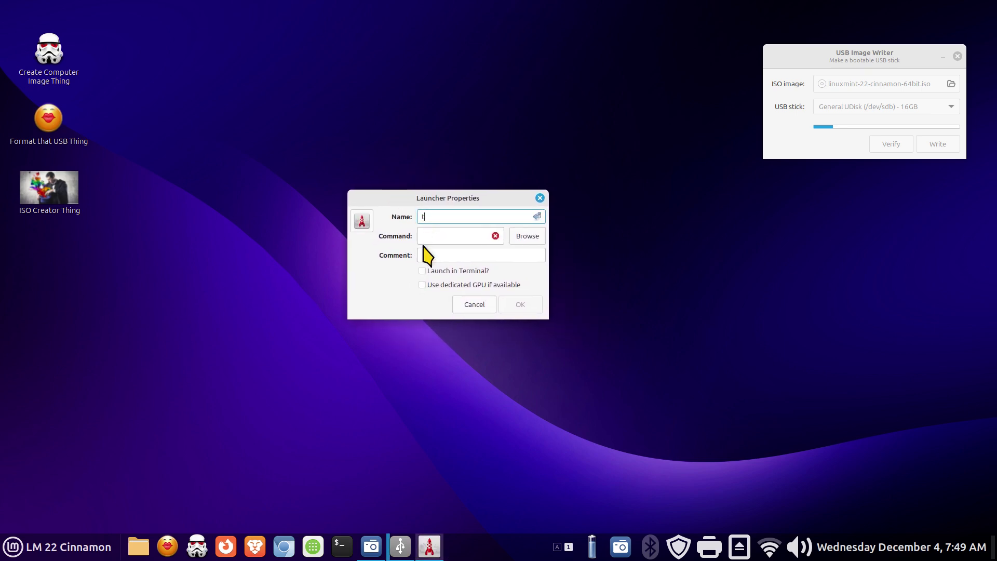
pyautogui.click(426, 238)
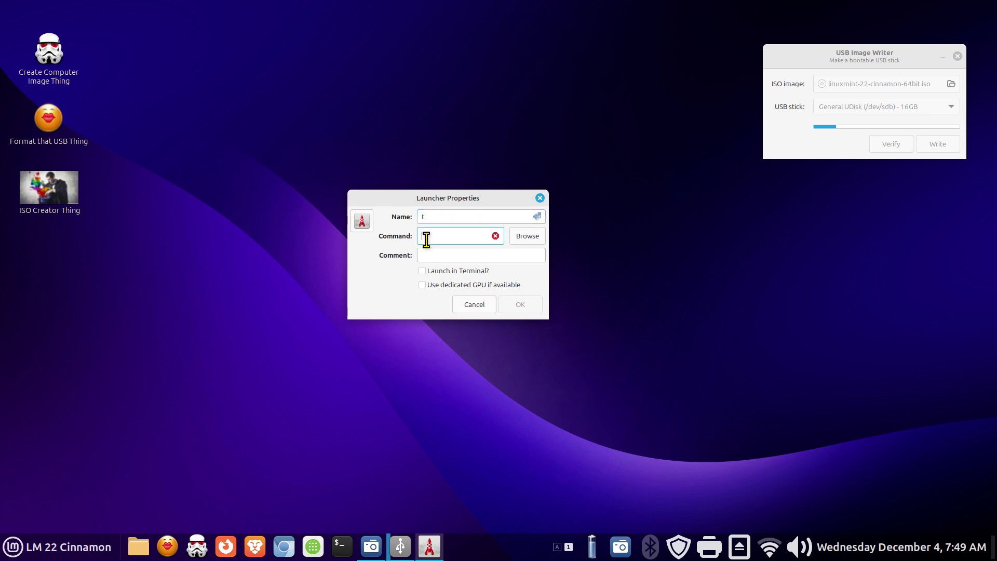
pyautogui.write('top')
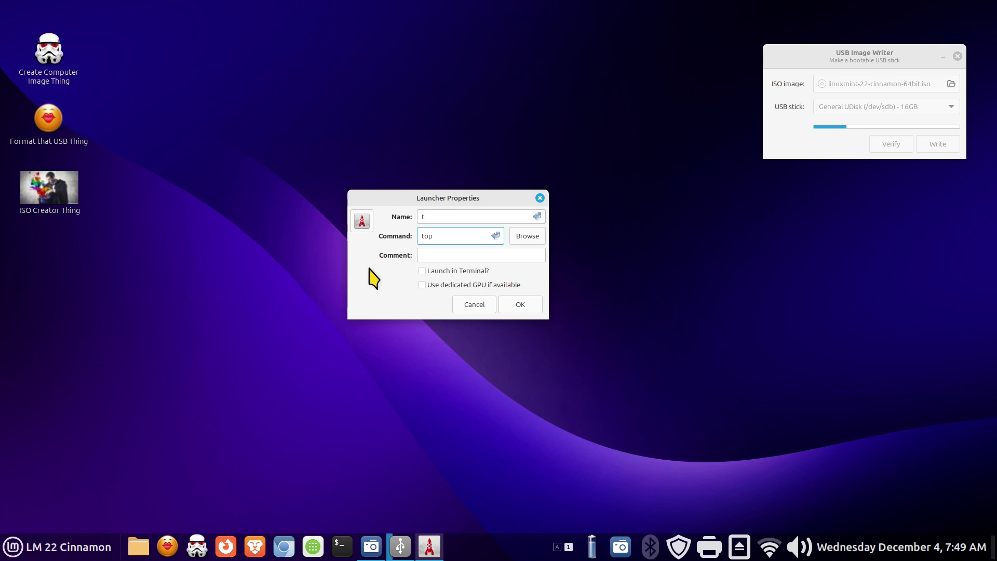
pyautogui.click(426, 273)
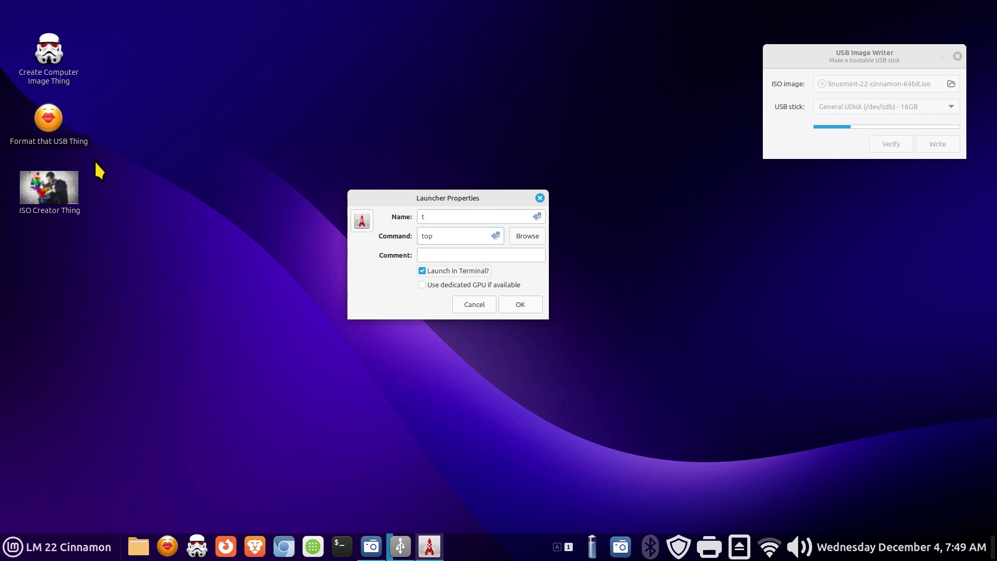
# Set the launcher's icon to the image Documents/icons/ufo.png.
pyautogui.click(363, 224)
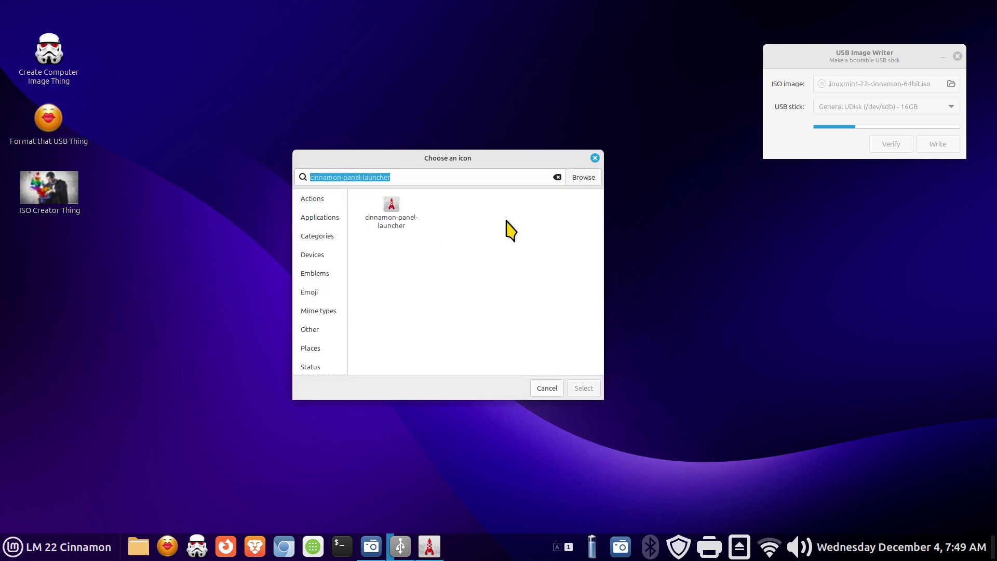
pyautogui.click(578, 178)
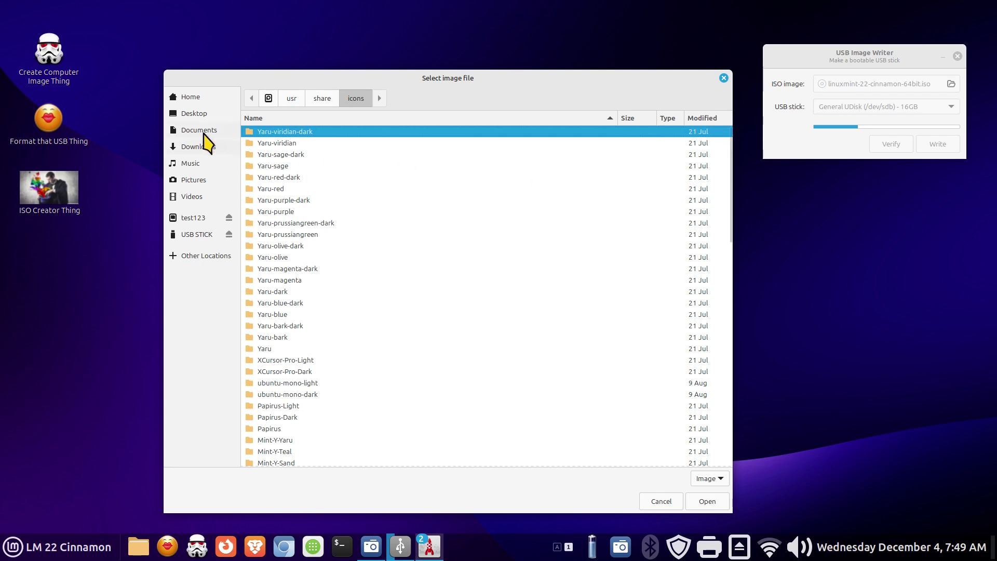
pyautogui.click(202, 132)
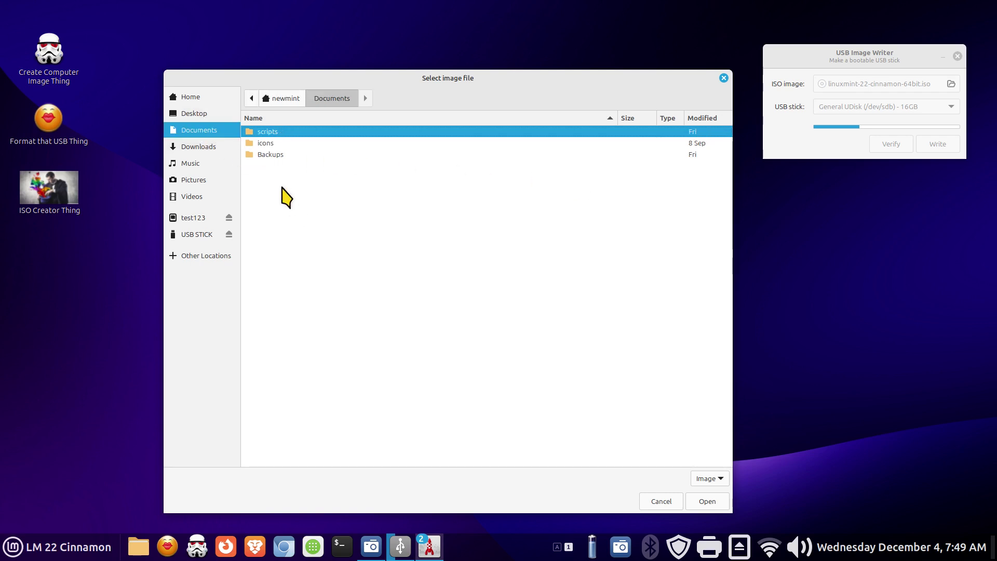
pyautogui.doubleClick(250, 144)
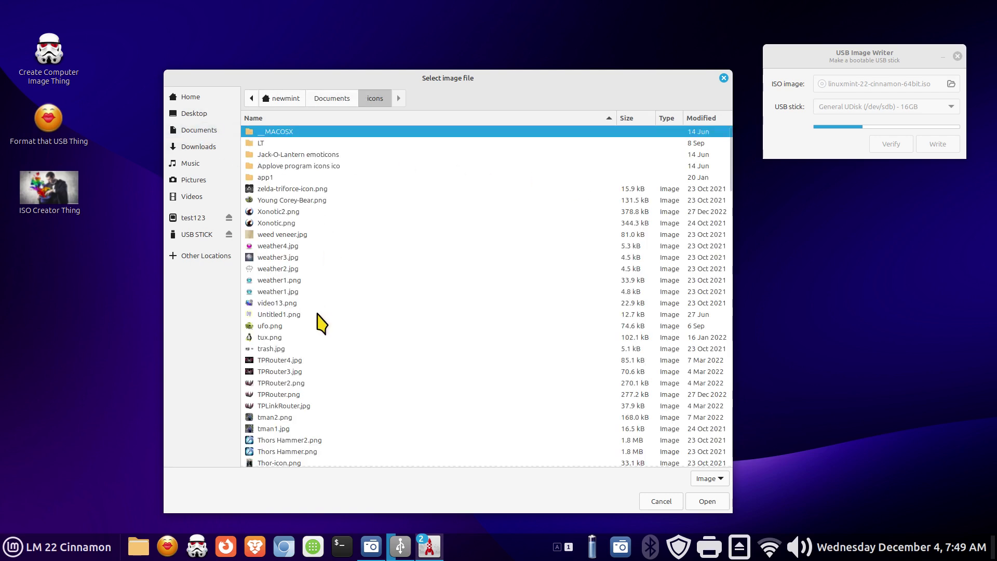
pyautogui.click(266, 326)
pyautogui.click(704, 501)
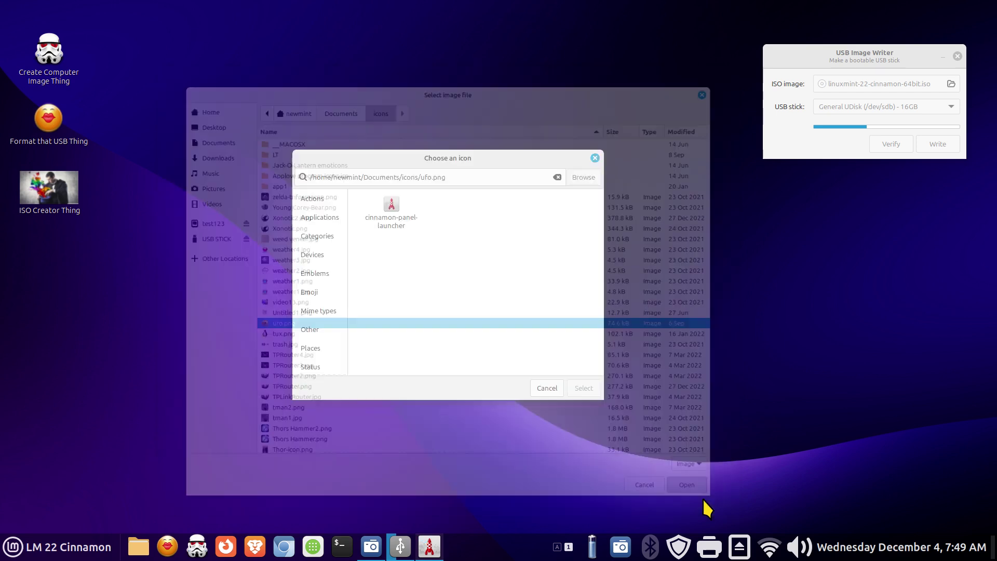
pyautogui.click(373, 207)
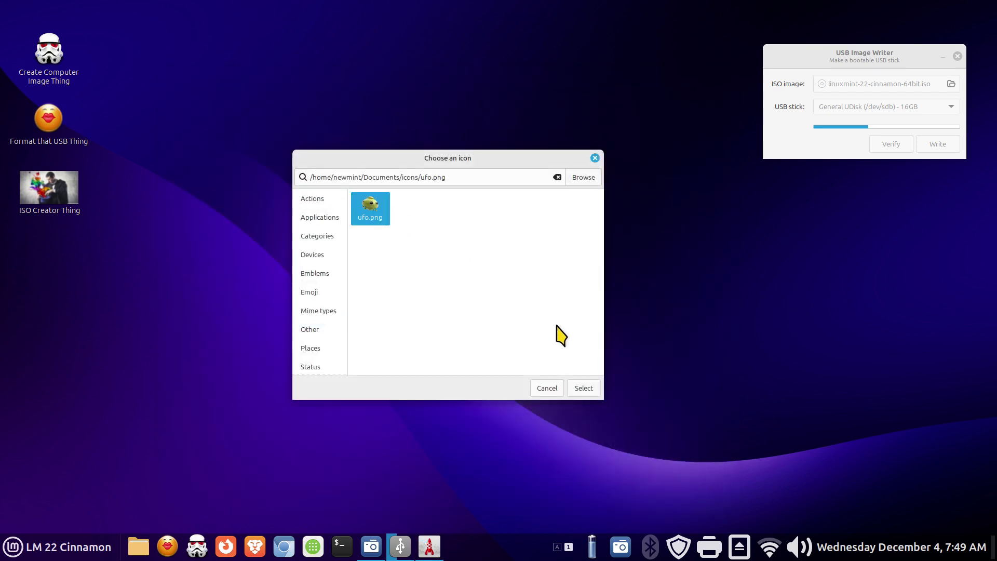
pyautogui.click(583, 388)
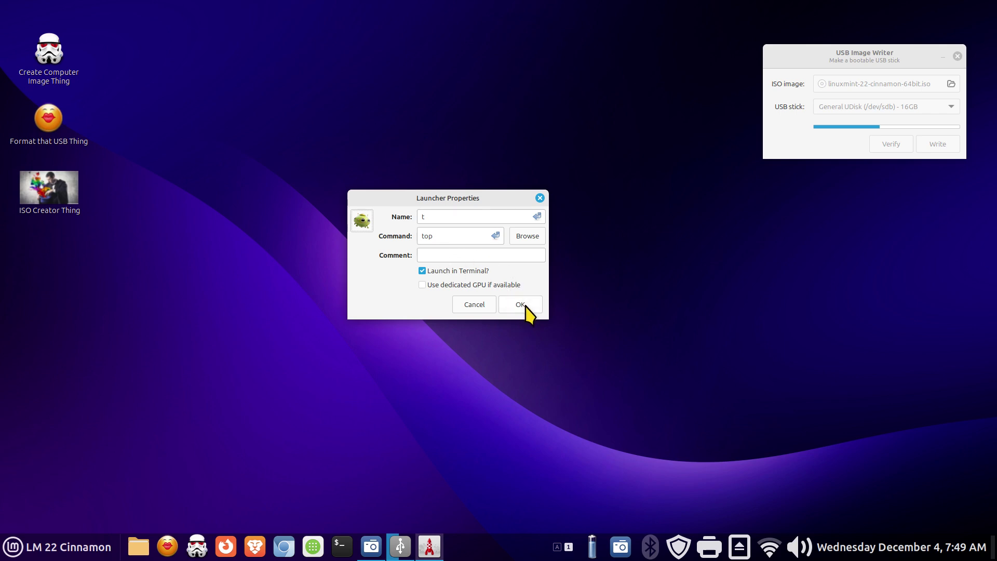
# Save the t launcher to the desktop and also add it to the application menu.
pyautogui.click(521, 305)
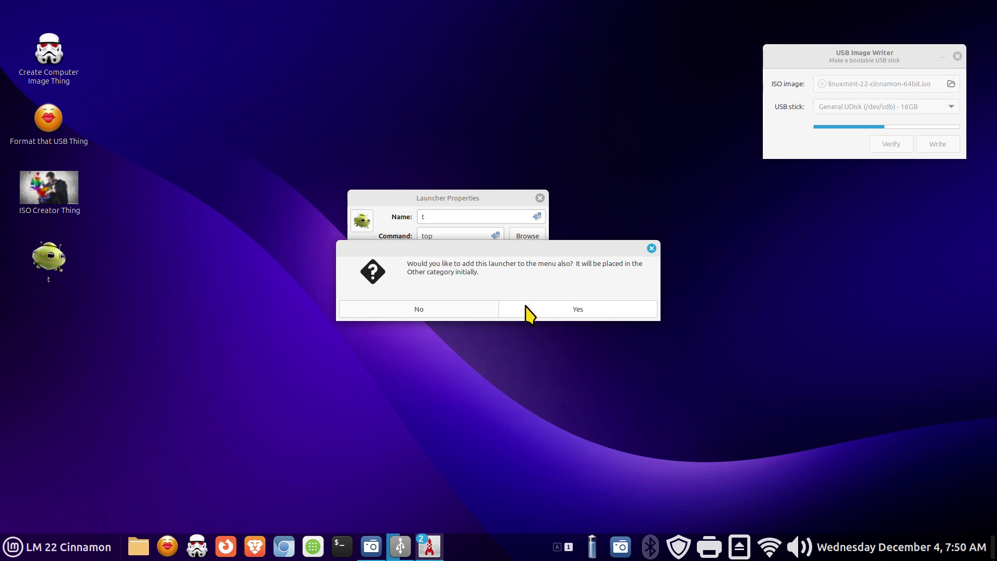
pyautogui.click(15, 555)
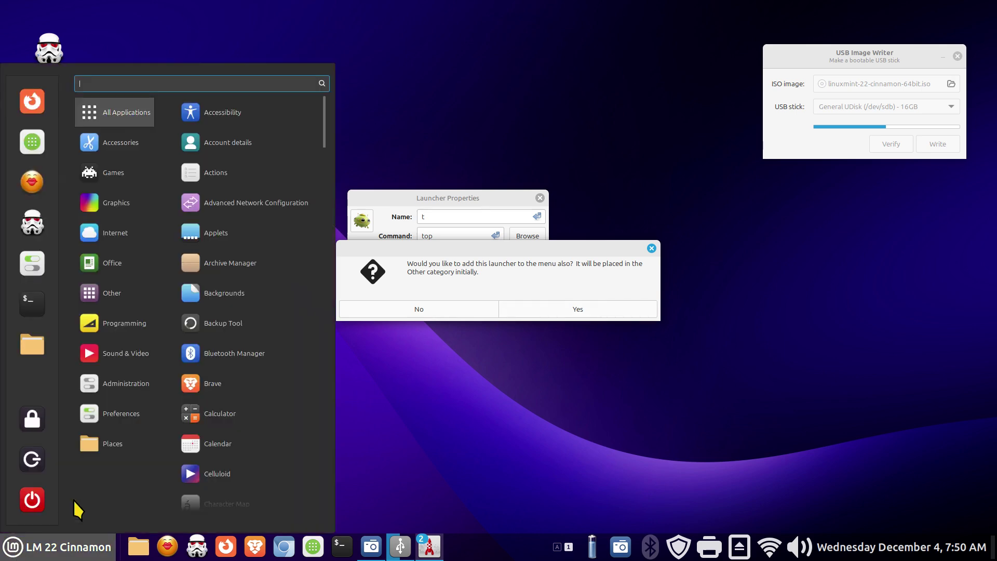
pyautogui.moveTo(81, 303)
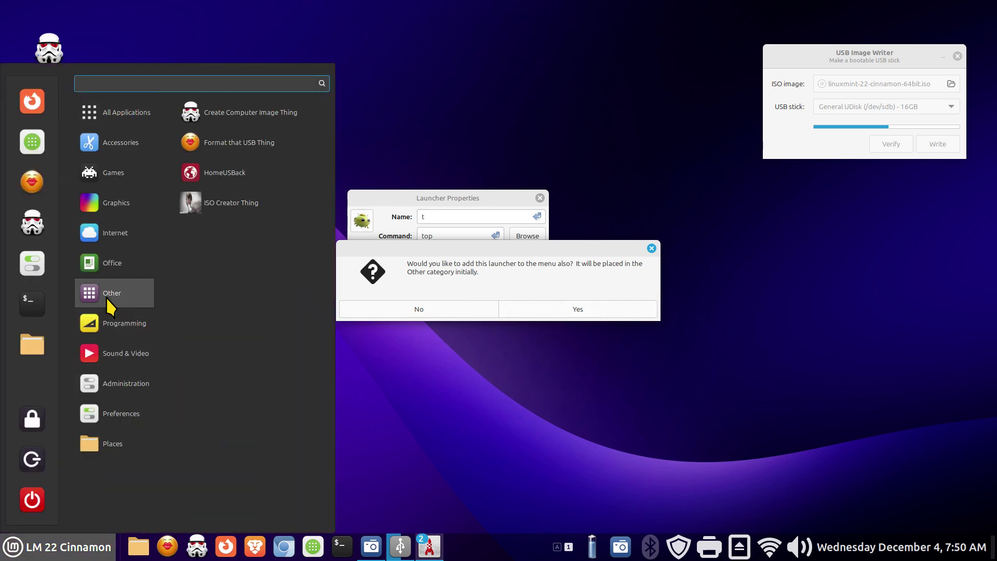
pyautogui.click(594, 286)
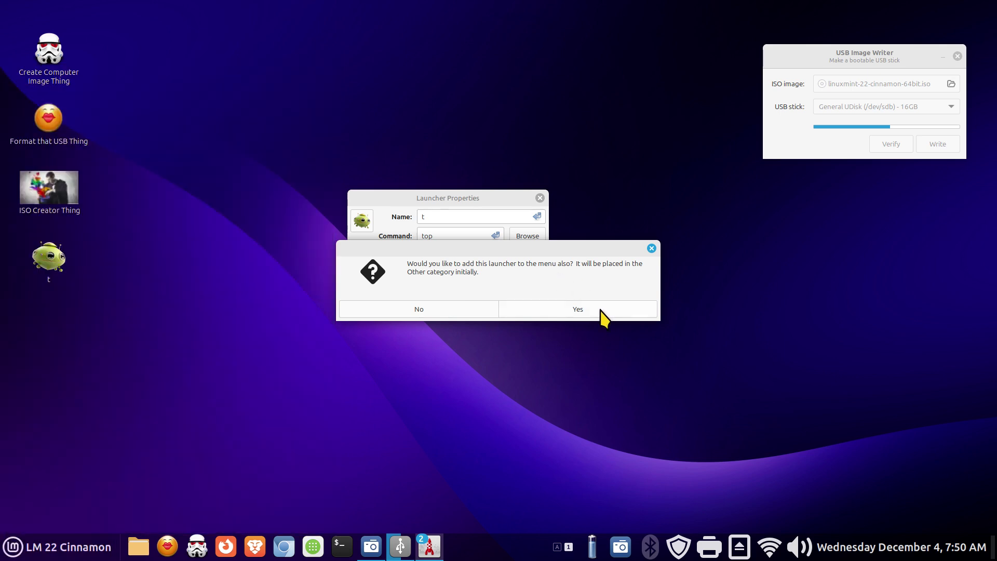
pyautogui.click(600, 310)
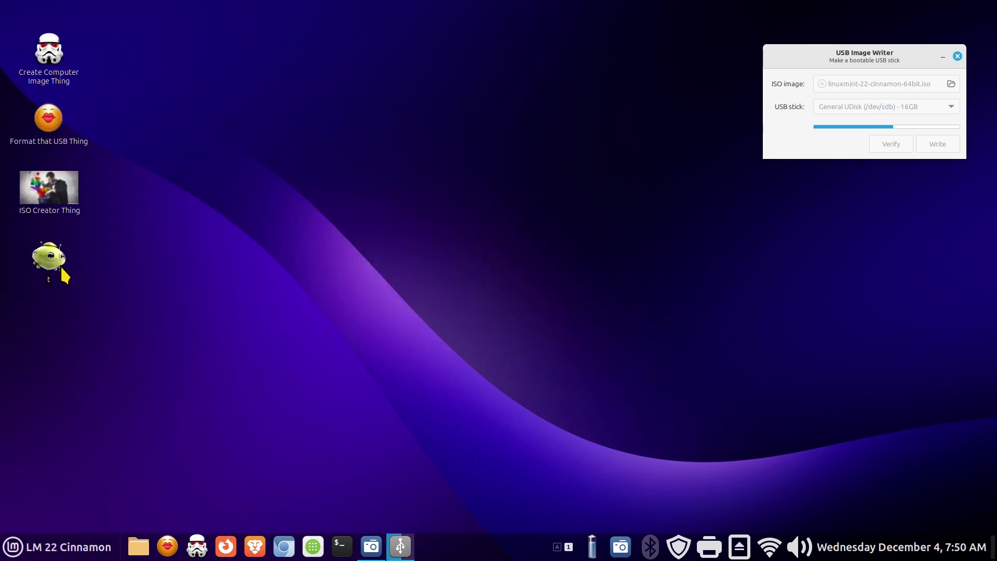
# Pin the t launcher from the menu's Other category to the panel and test that it opens top.
pyautogui.click(20, 552)
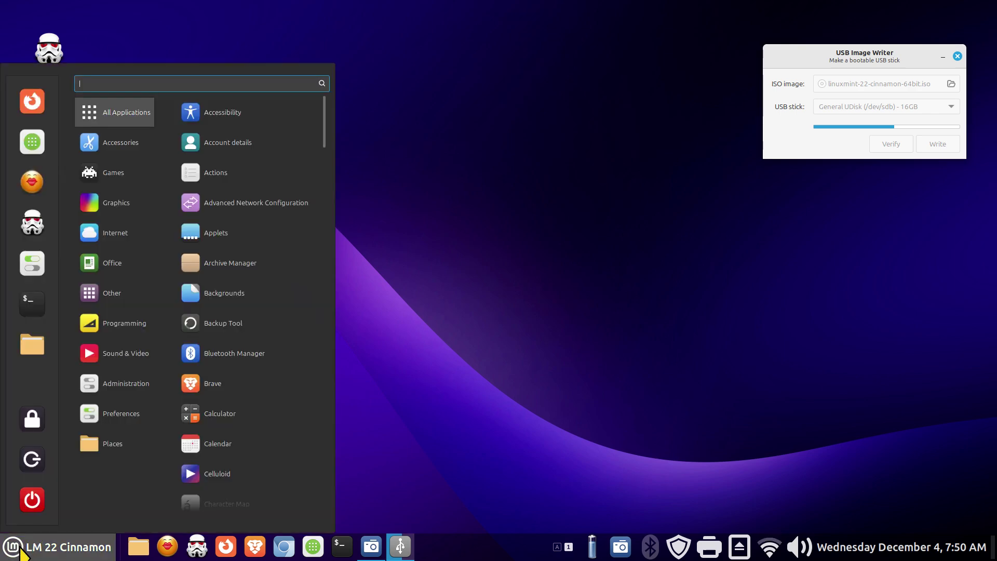
pyautogui.moveTo(122, 296)
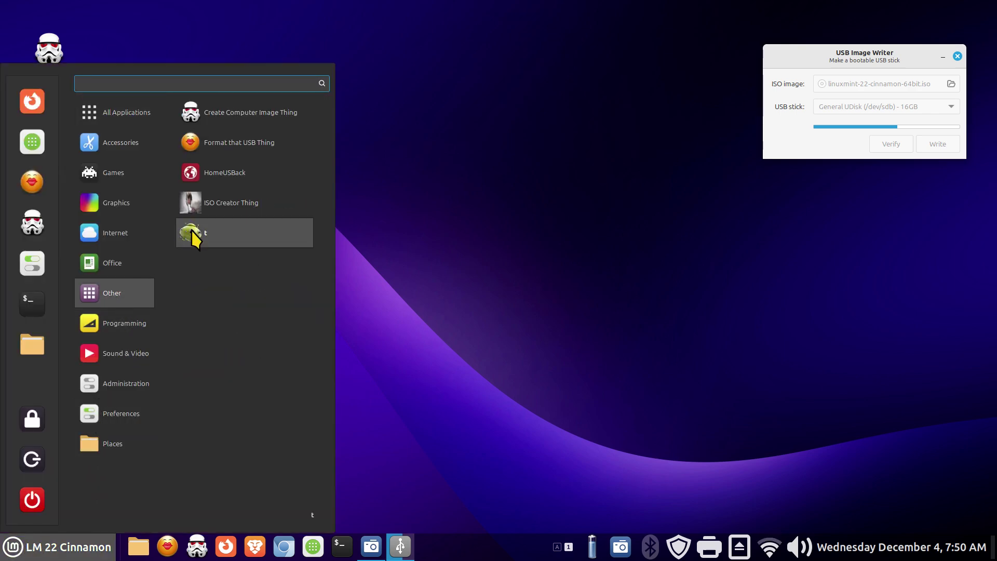
pyautogui.moveTo(192, 233); pyautogui.dragTo(225, 552)
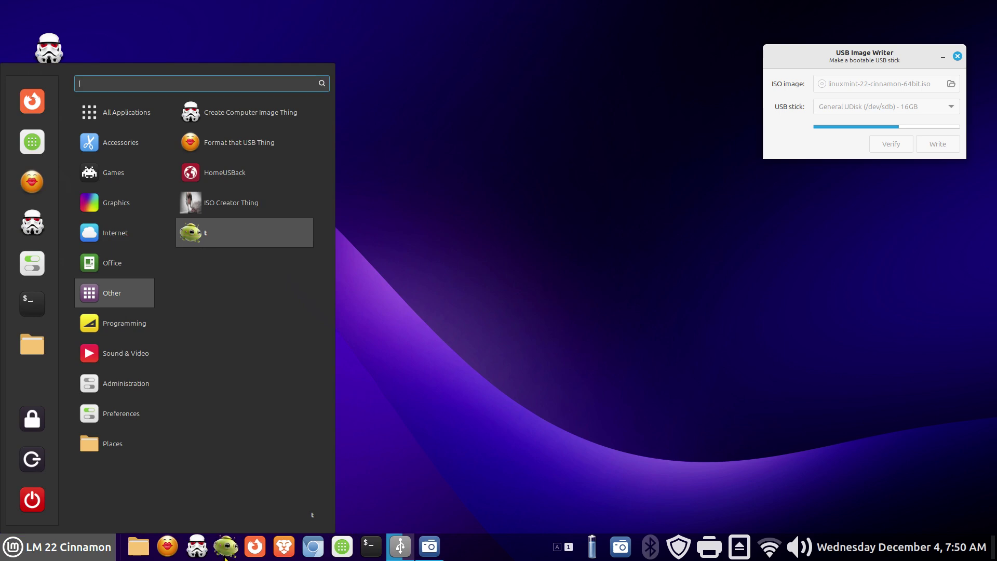
pyautogui.click(485, 316)
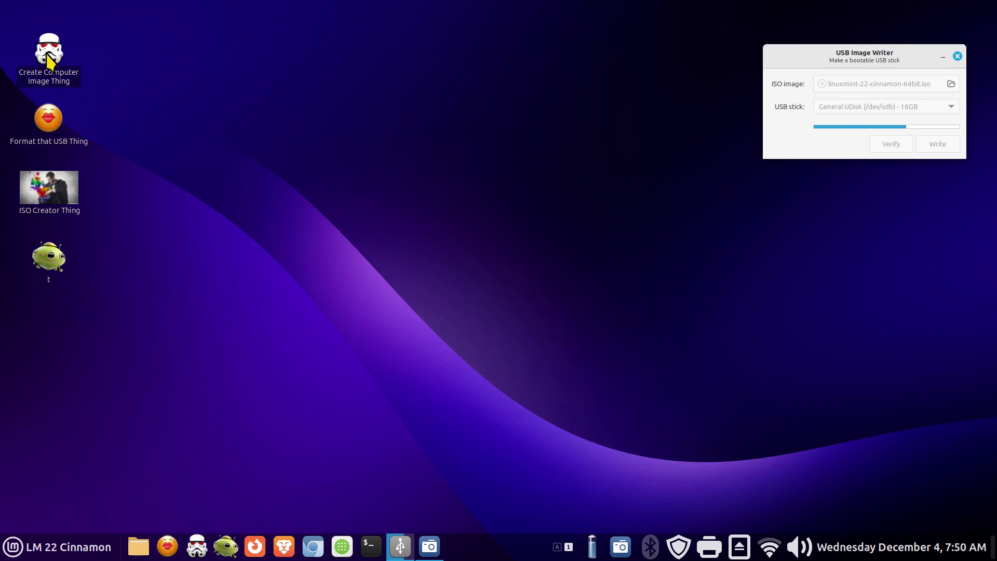
pyautogui.click(228, 549)
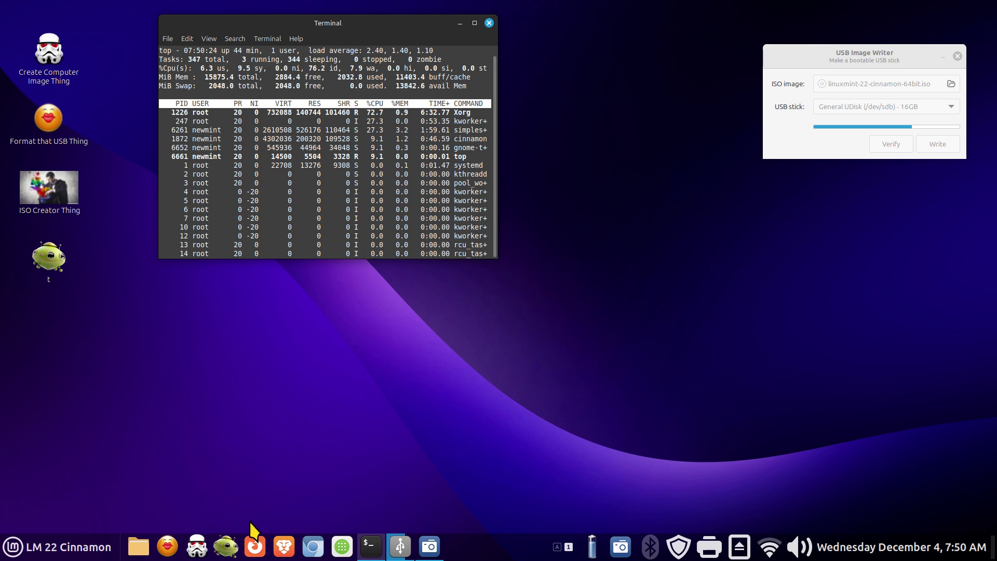
pyautogui.click(489, 23)
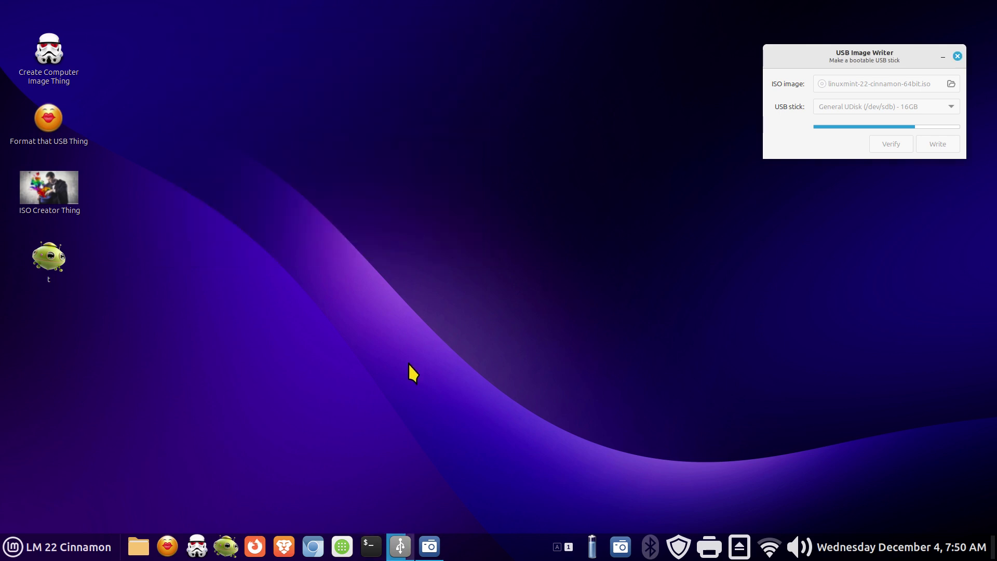
# Run top in a new terminal, then close the terminal and confirm the prompt.
pyautogui.click(371, 545)
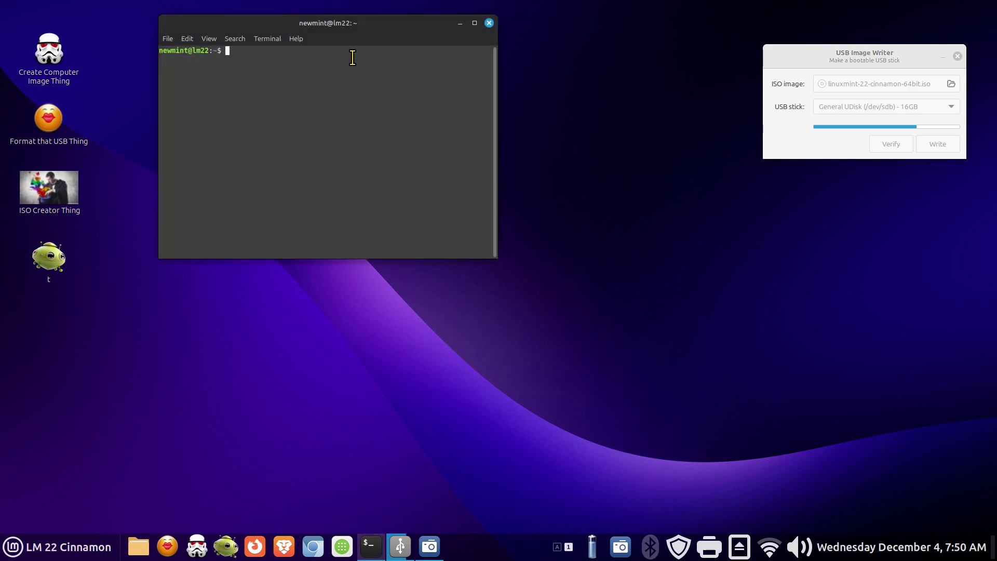
pyautogui.moveTo(345, 26); pyautogui.dragTo(374, 161)
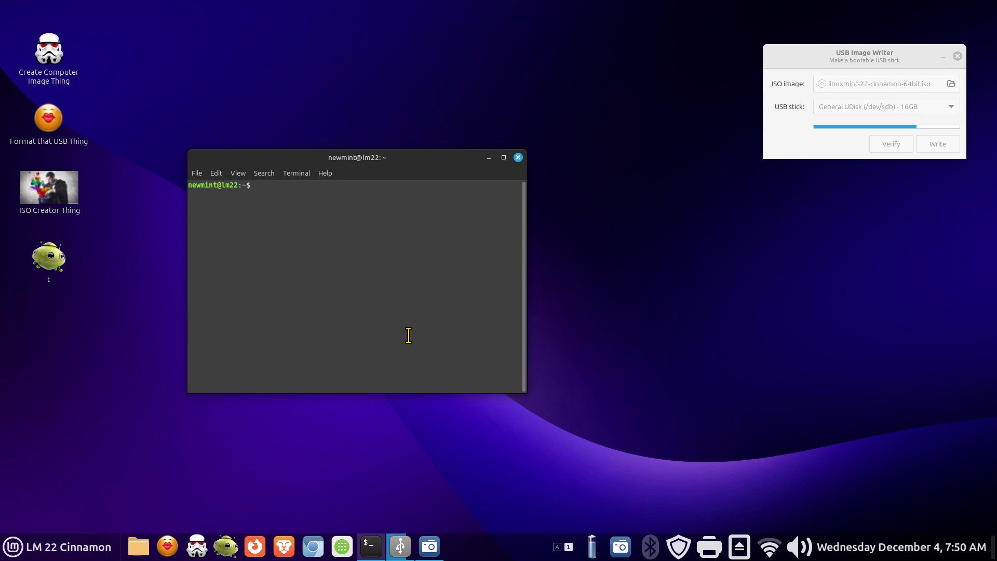
pyautogui.write('top')
pyautogui.press('Return')
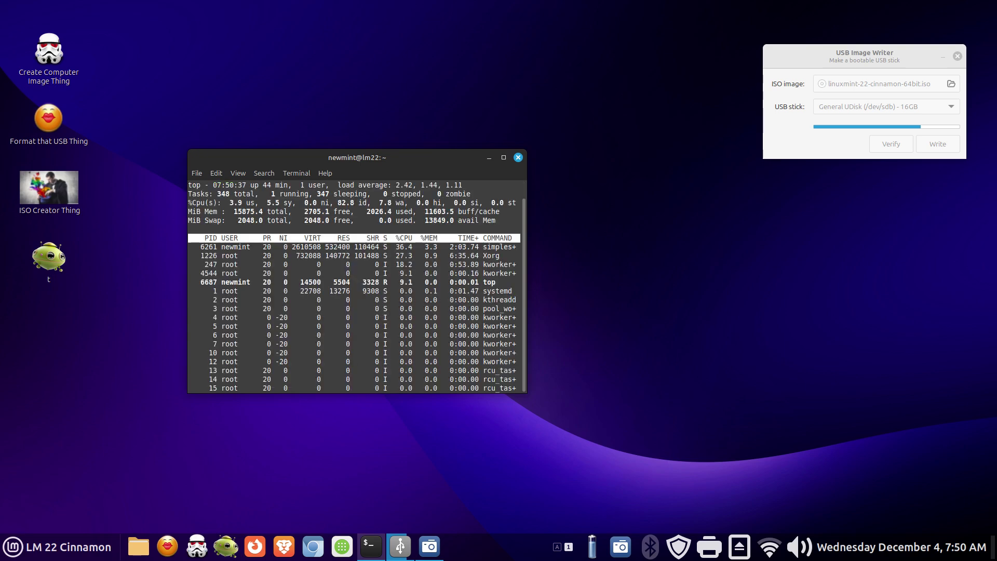
pyautogui.click(518, 157)
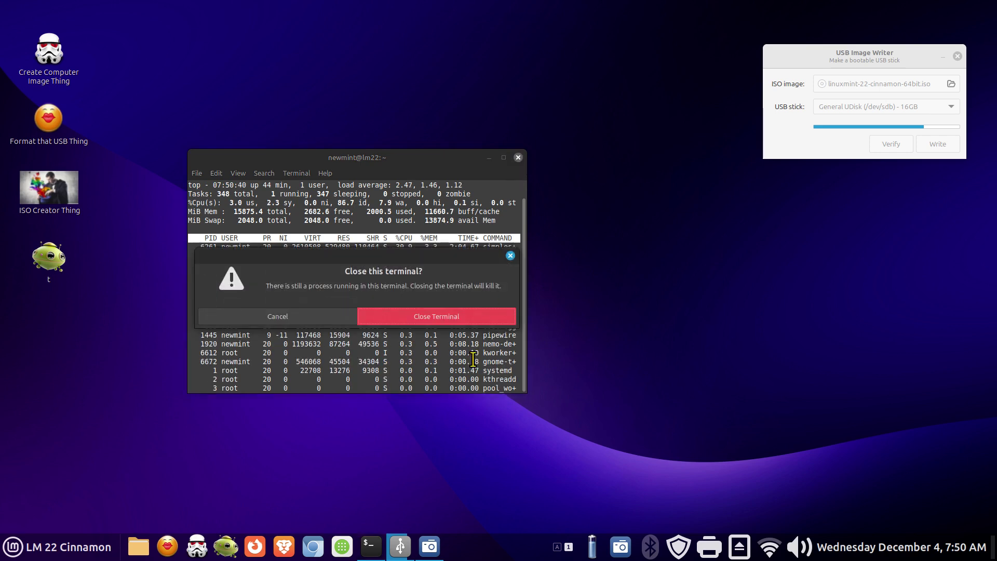
pyautogui.click(451, 321)
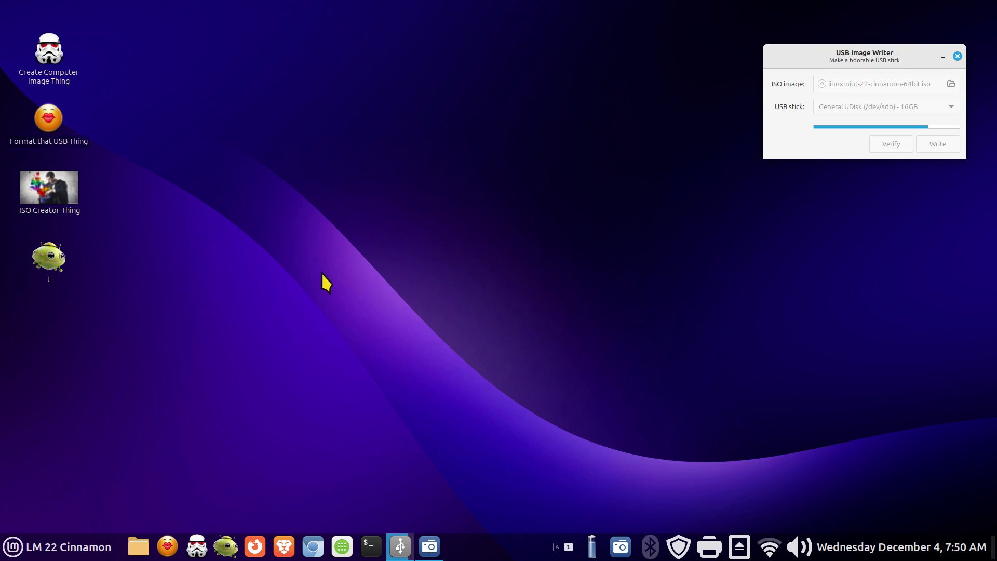
# Create a desktop launcher named 'Format that USB thing' with command 'mintstick -m format'.
pyautogui.rightClick(343, 165)
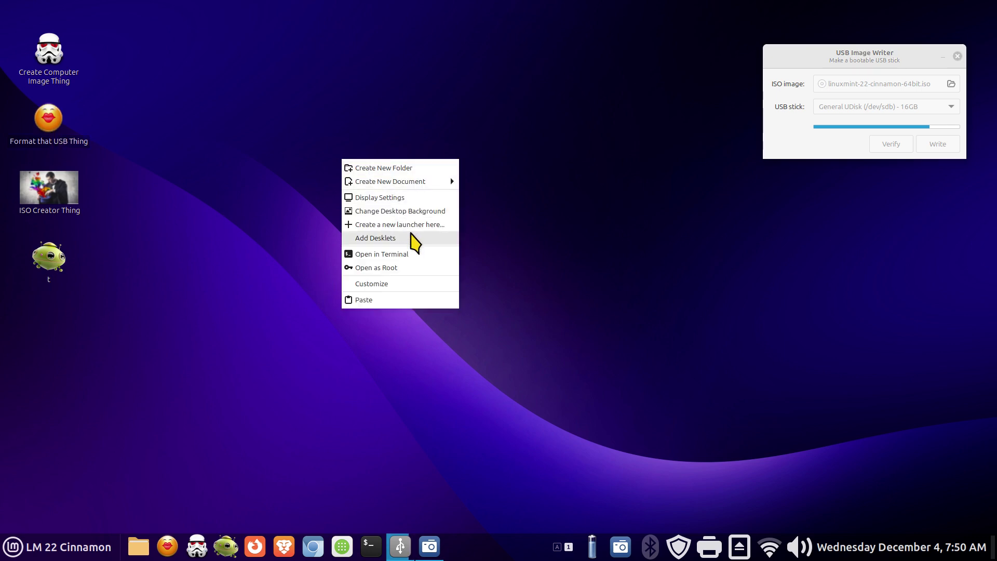
pyautogui.click(418, 231)
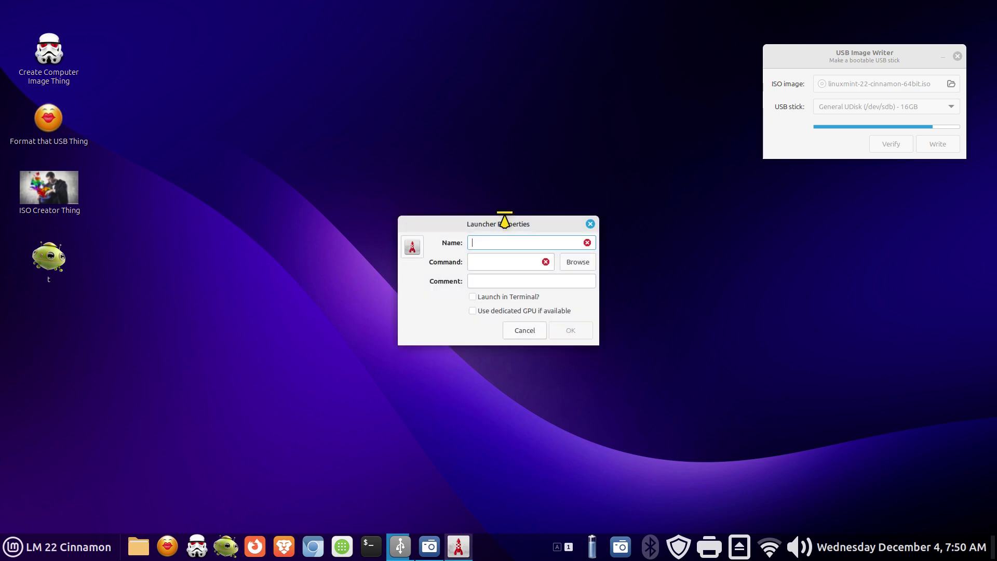
pyautogui.moveTo(485, 216); pyautogui.dragTo(460, 208)
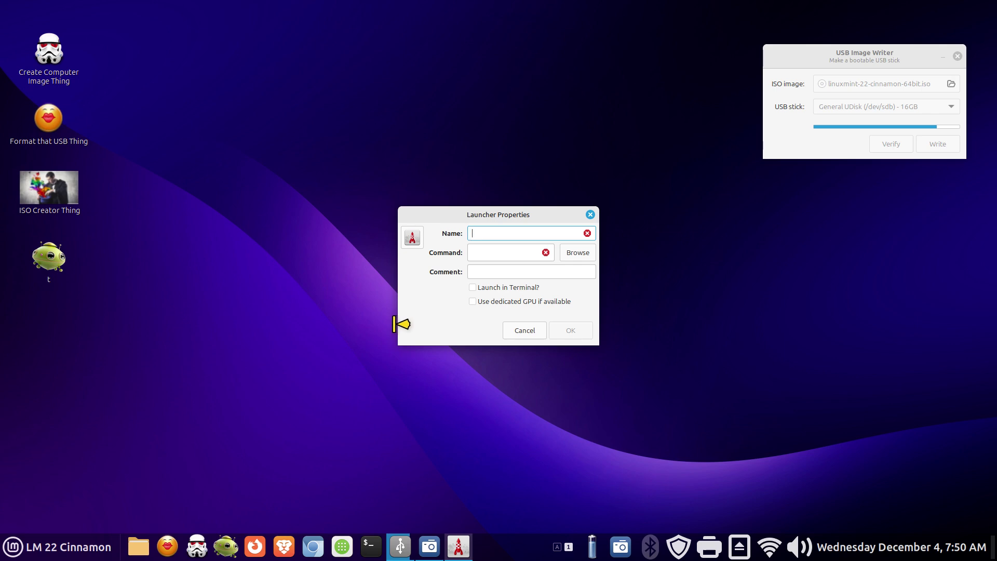
pyautogui.write('Format that USB ')
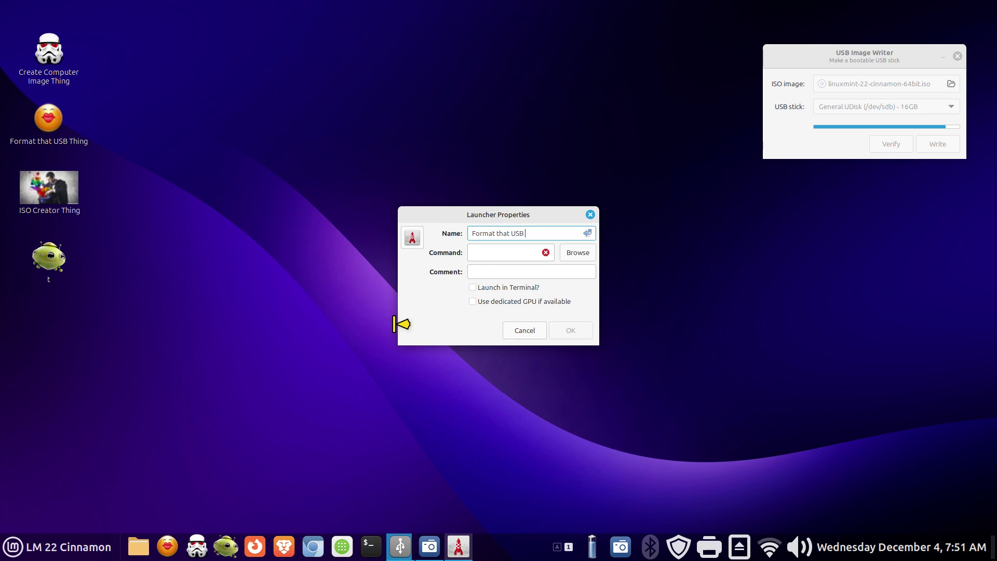
pyautogui.write('thing')
pyautogui.click(486, 251)
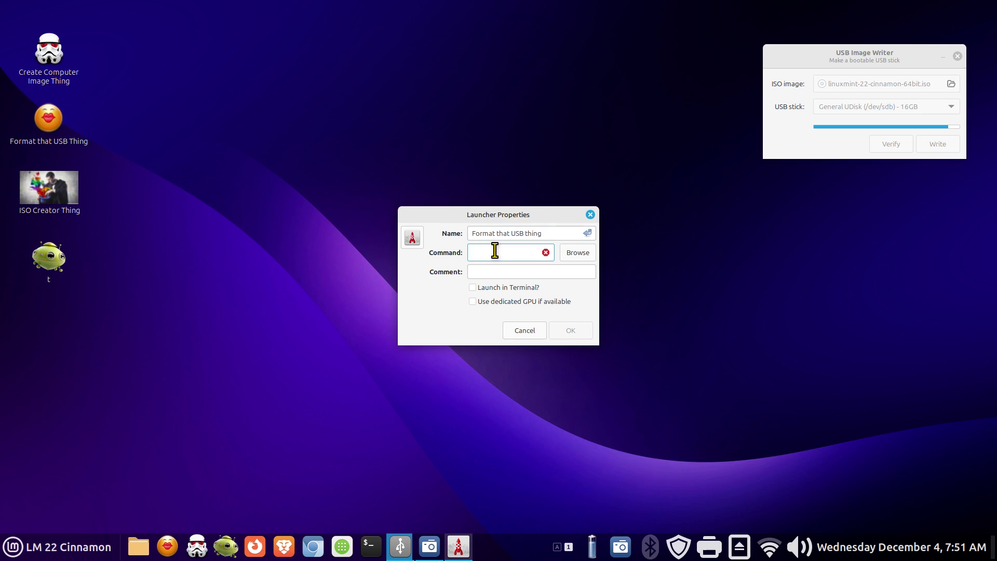
pyautogui.write('mintstick -')
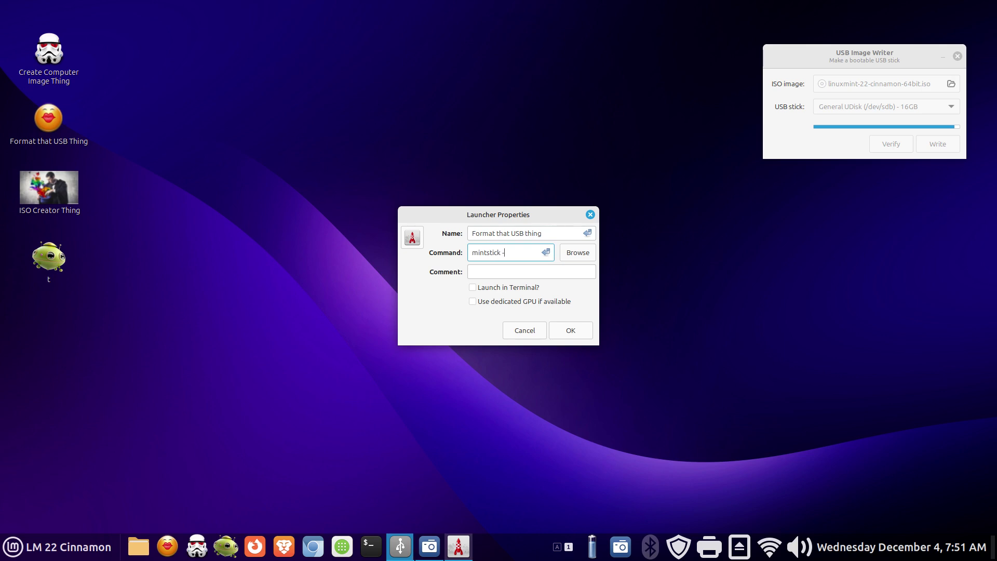
pyautogui.write('m format')
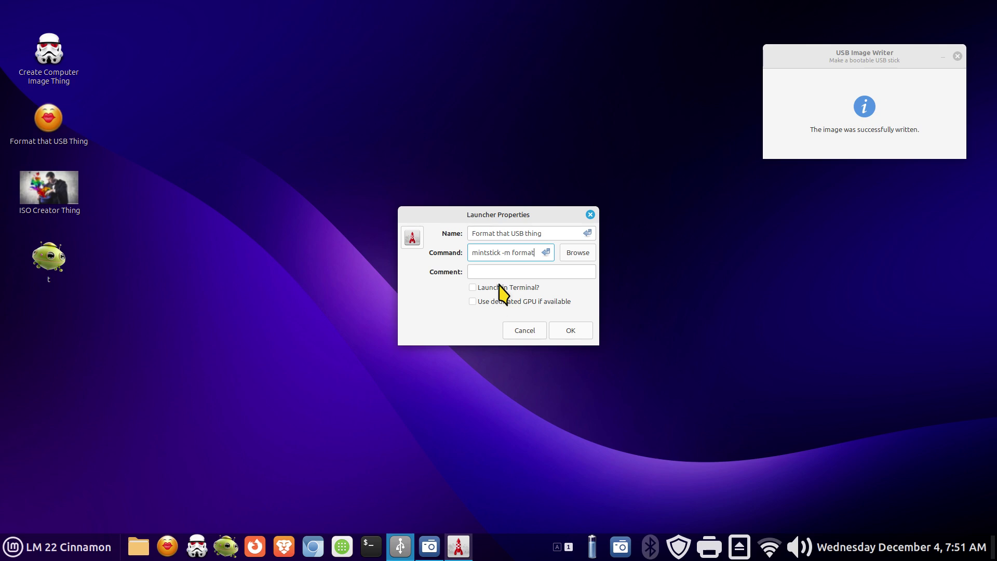
# Browse the icon chooser's emoji and mime type sets, then look in the Pictures folder for an image.
pyautogui.click(411, 239)
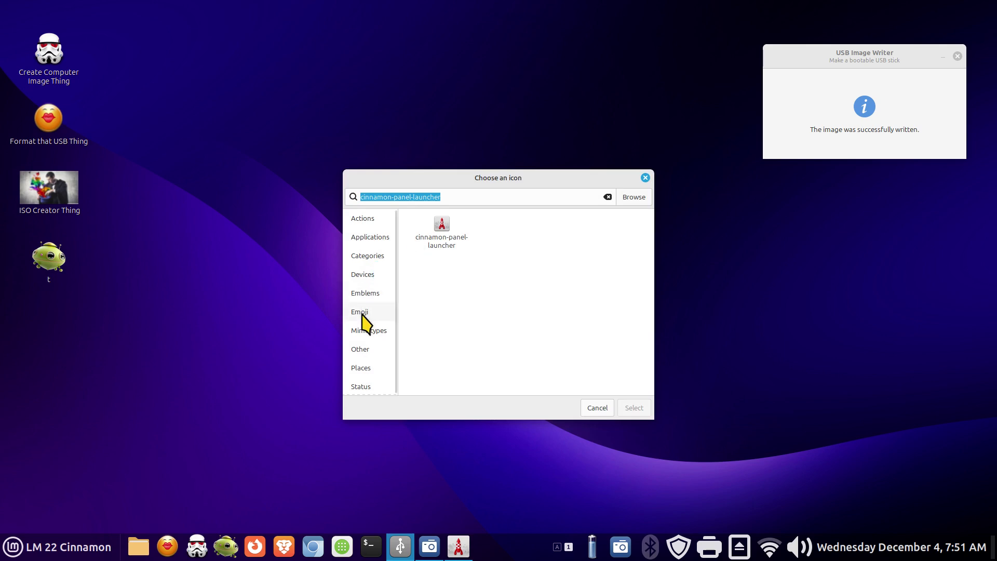
pyautogui.click(365, 316)
pyautogui.click(367, 333)
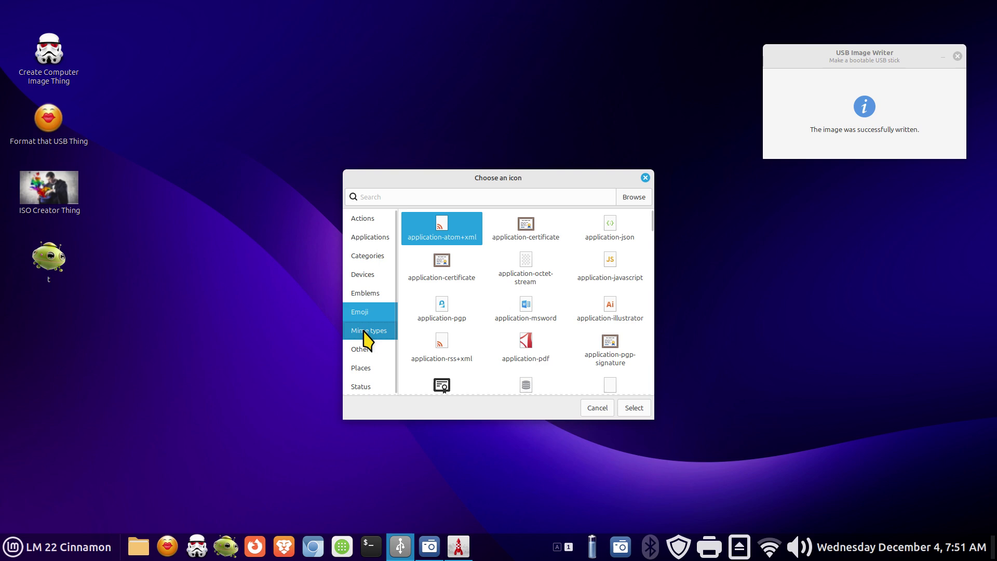
pyautogui.click(640, 193)
pyautogui.click(247, 202)
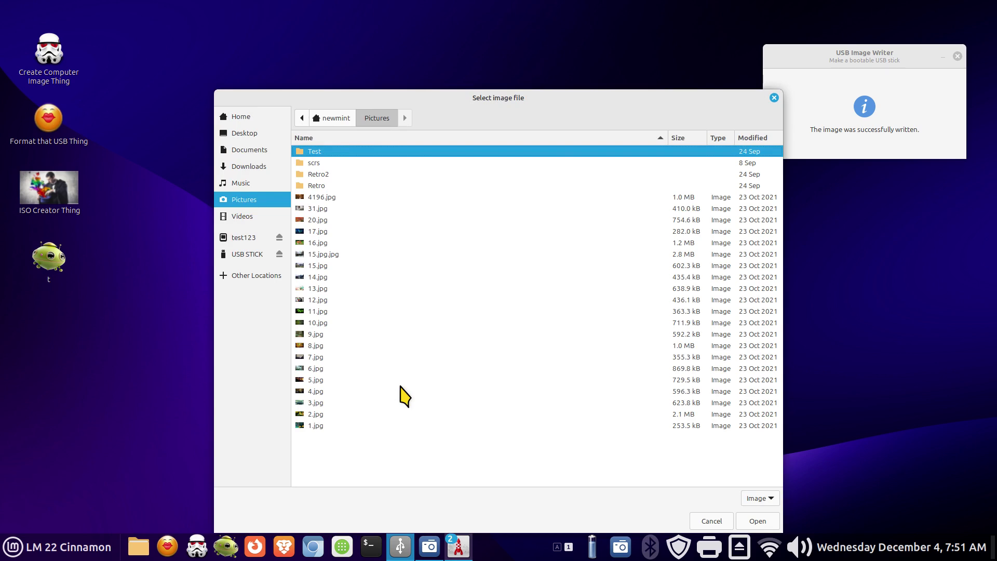
# Use 31.jpg as the icon and save the launcher on the desktop only, not the menu.
pyautogui.click(309, 209)
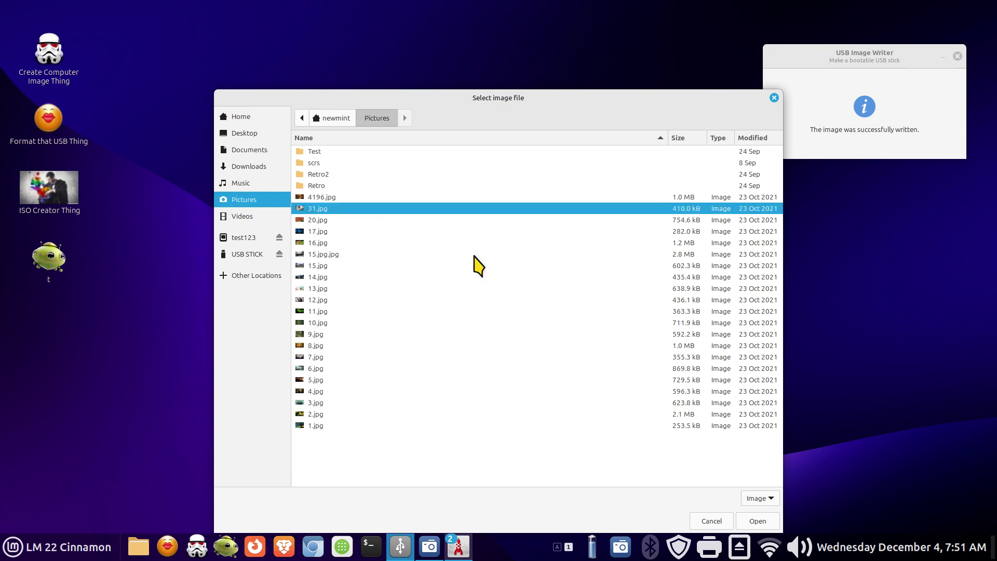
pyautogui.click(758, 521)
pyautogui.click(424, 227)
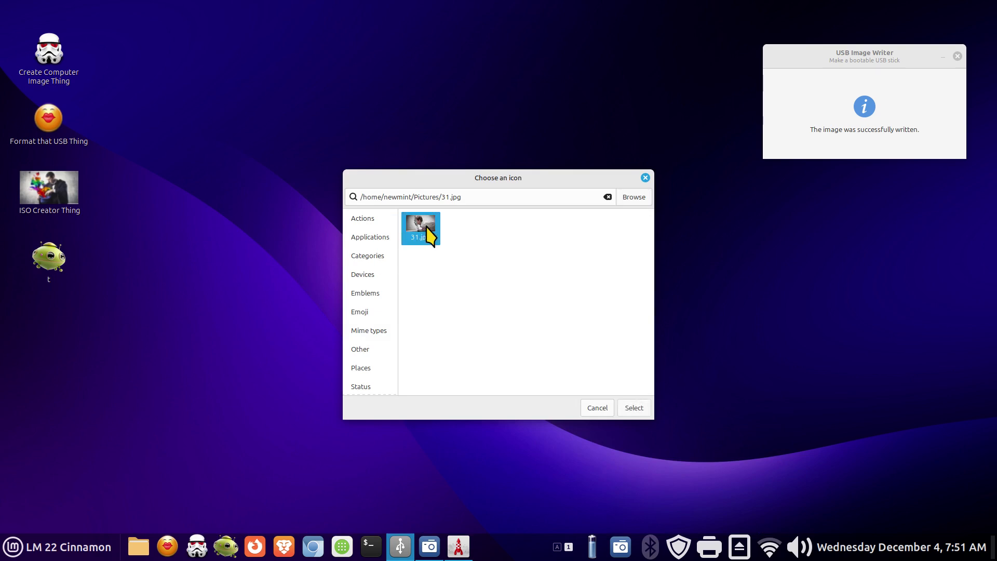
pyautogui.click(633, 407)
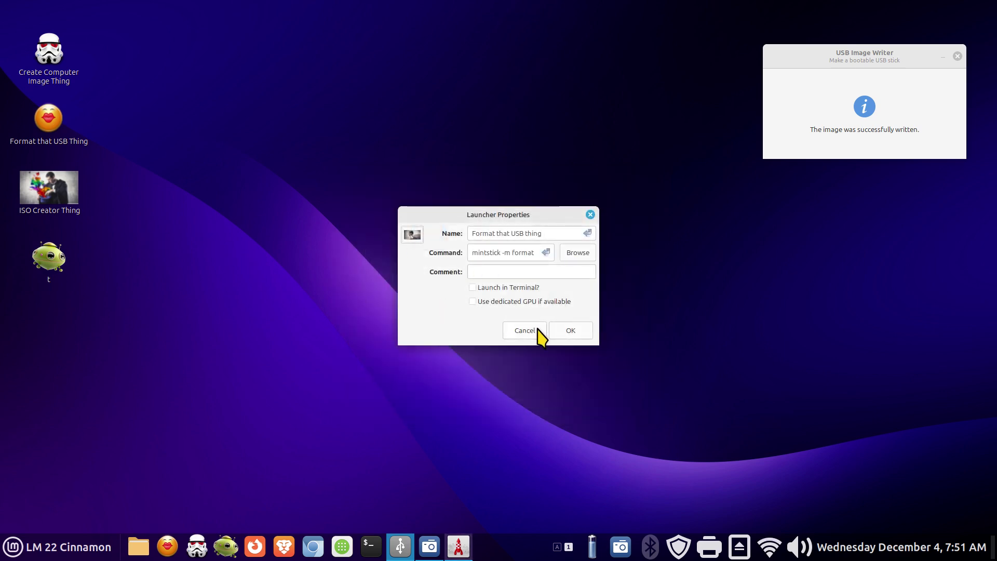
pyautogui.click(570, 338)
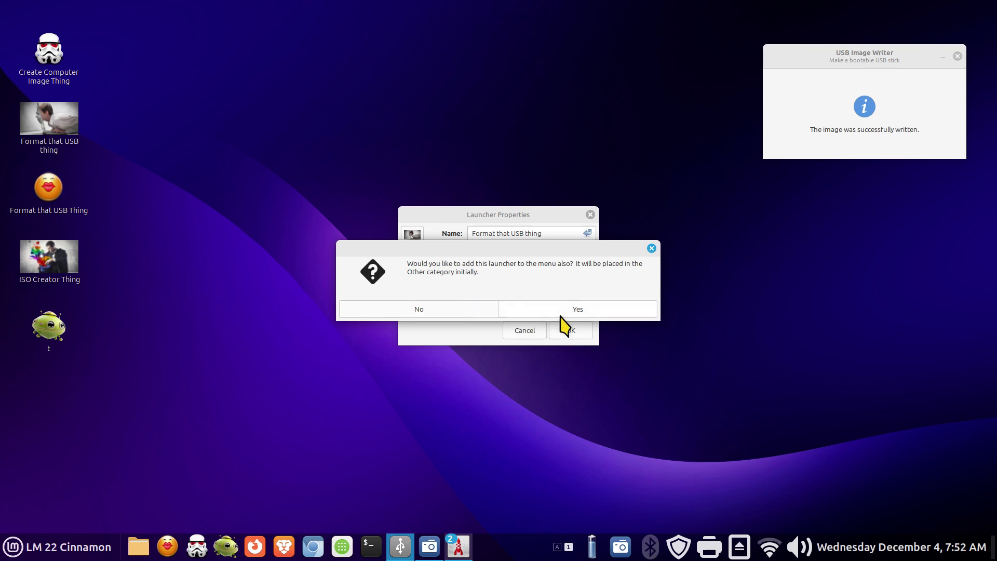
pyautogui.click(437, 310)
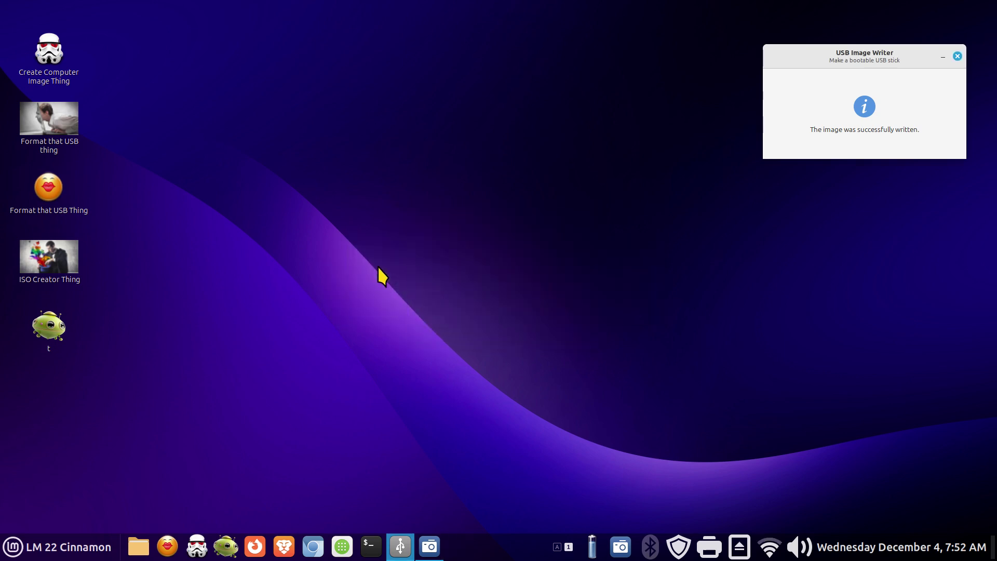
pyautogui.doubleClick(37, 143)
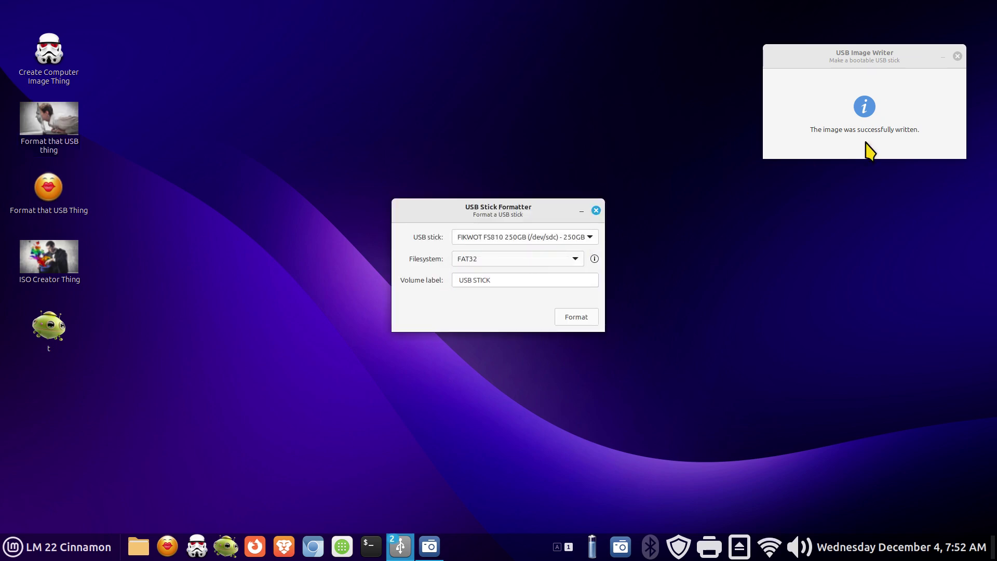
pyautogui.click(576, 238)
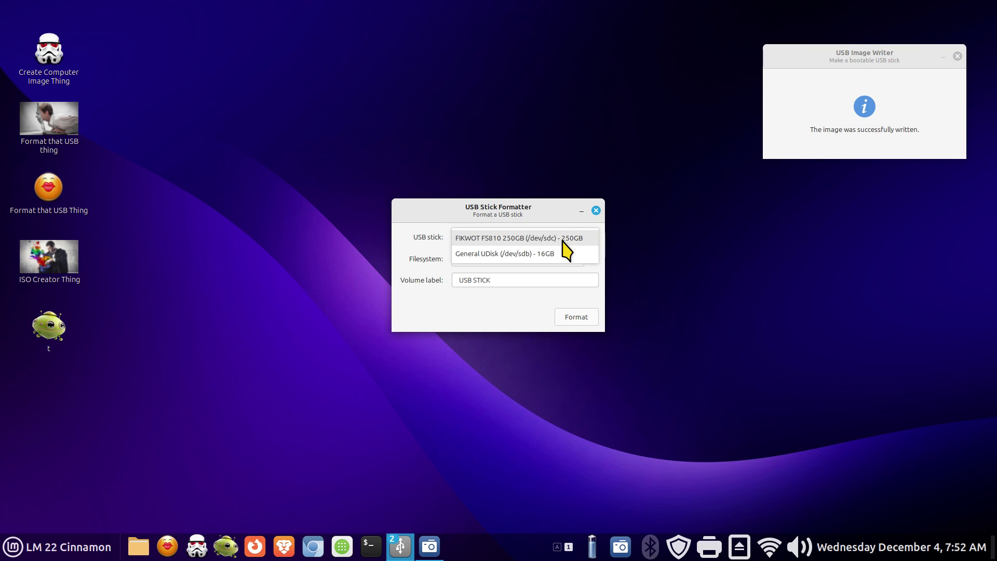
pyautogui.click(543, 209)
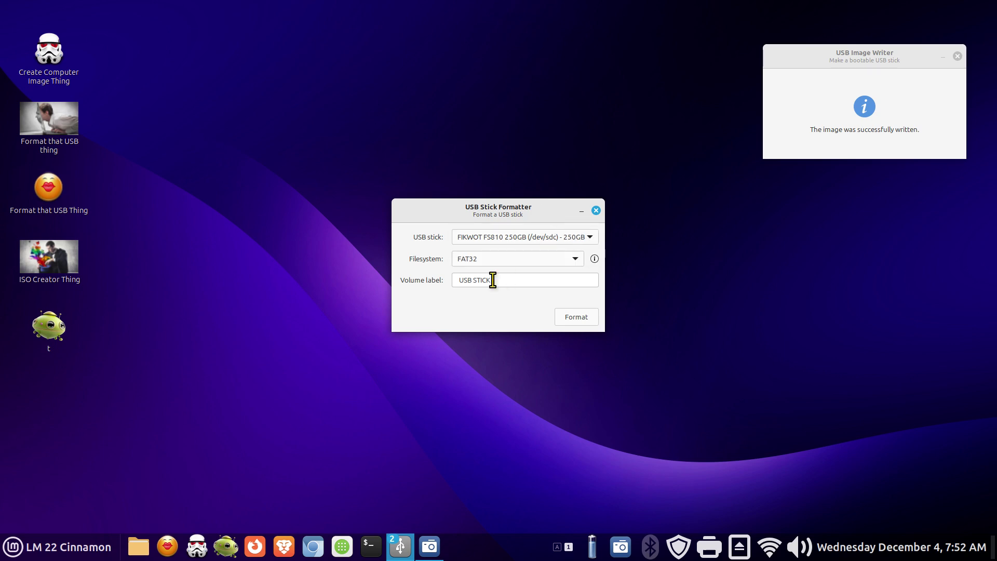
pyautogui.moveTo(593, 259)
pyautogui.click(473, 281)
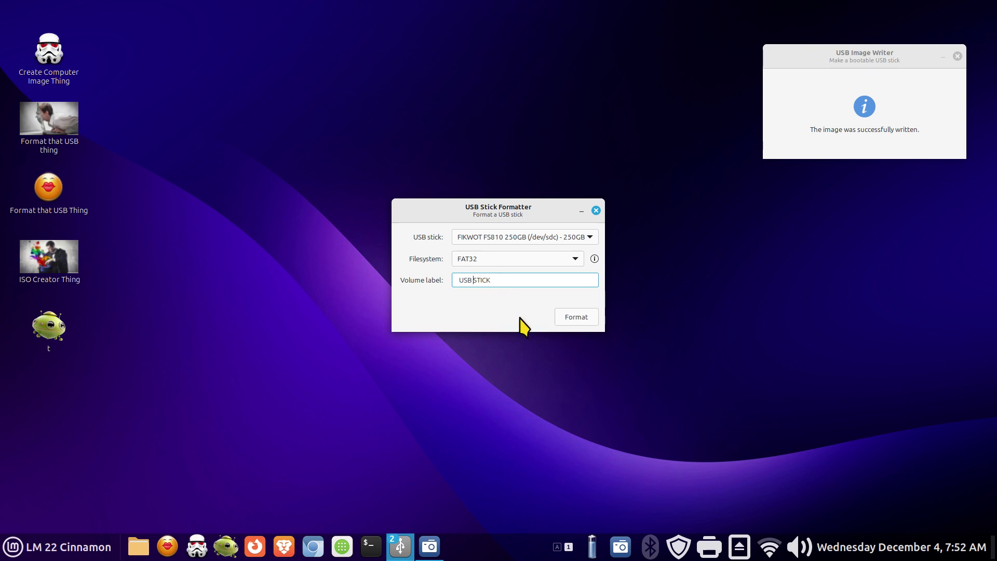
pyautogui.click(596, 211)
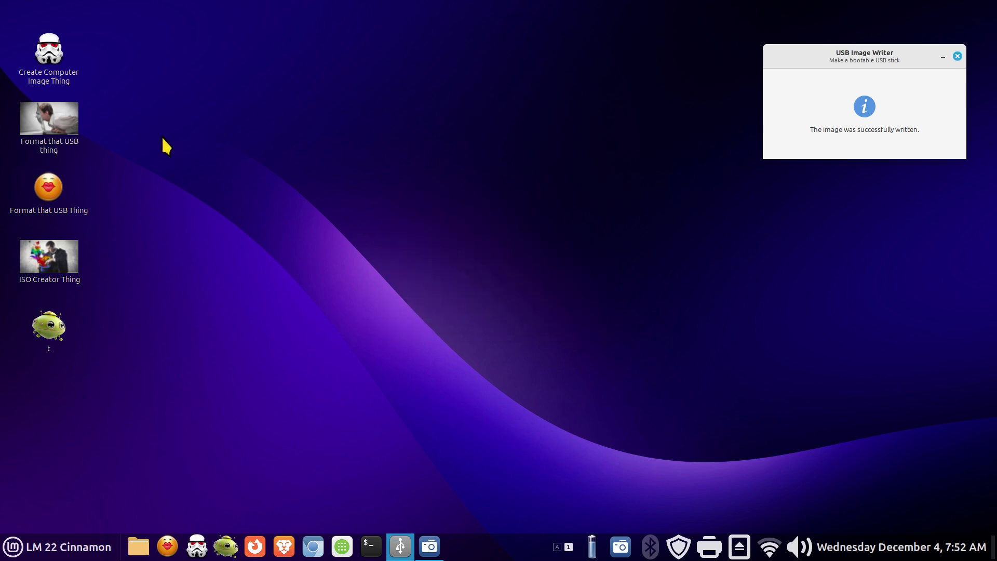
# Change the Format that USB thing launcher's icon to the green blueman-trusted-emblem check mark.
pyautogui.rightClick(40, 120)
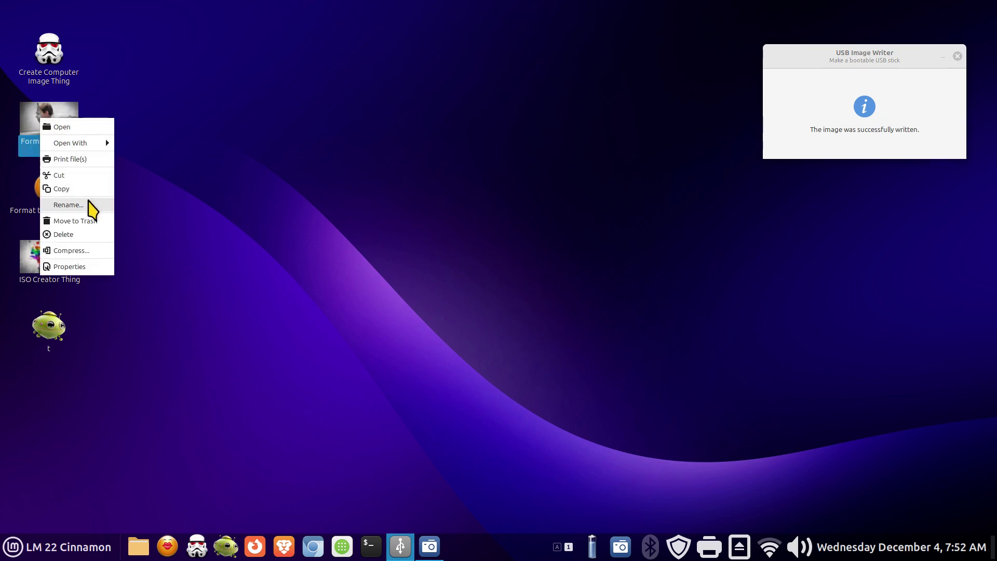
pyautogui.click(77, 266)
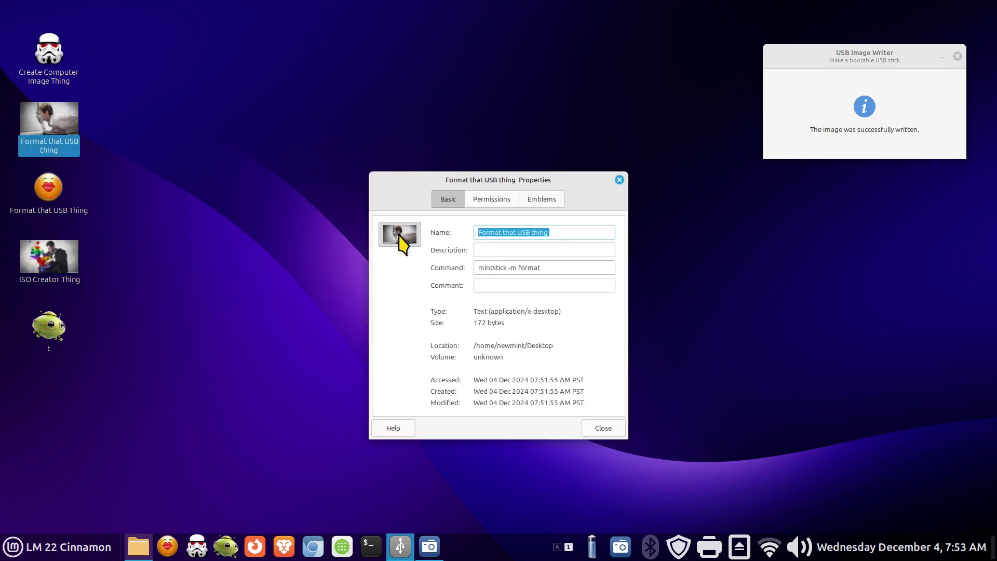
pyautogui.click(399, 237)
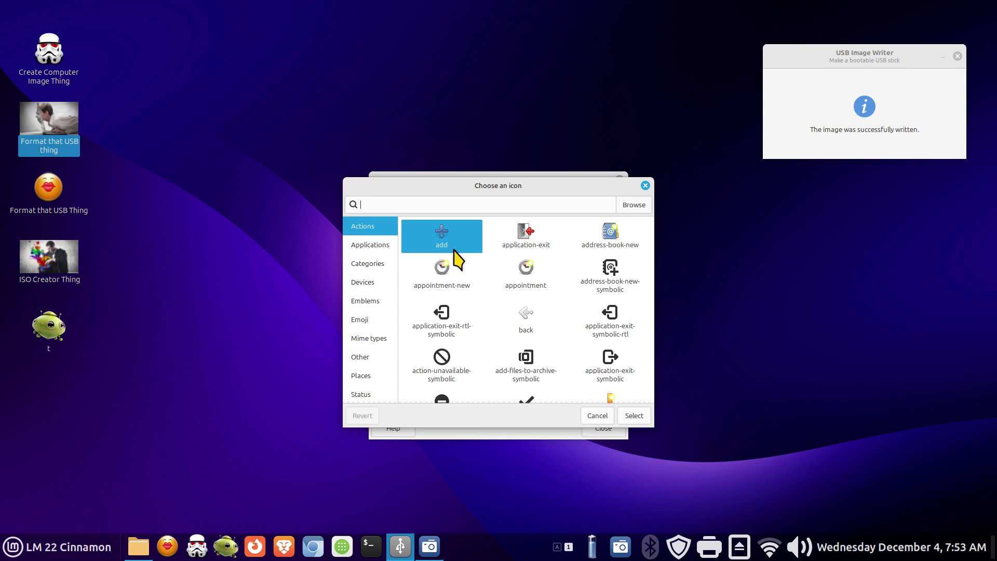
pyautogui.click(360, 321)
pyautogui.click(368, 302)
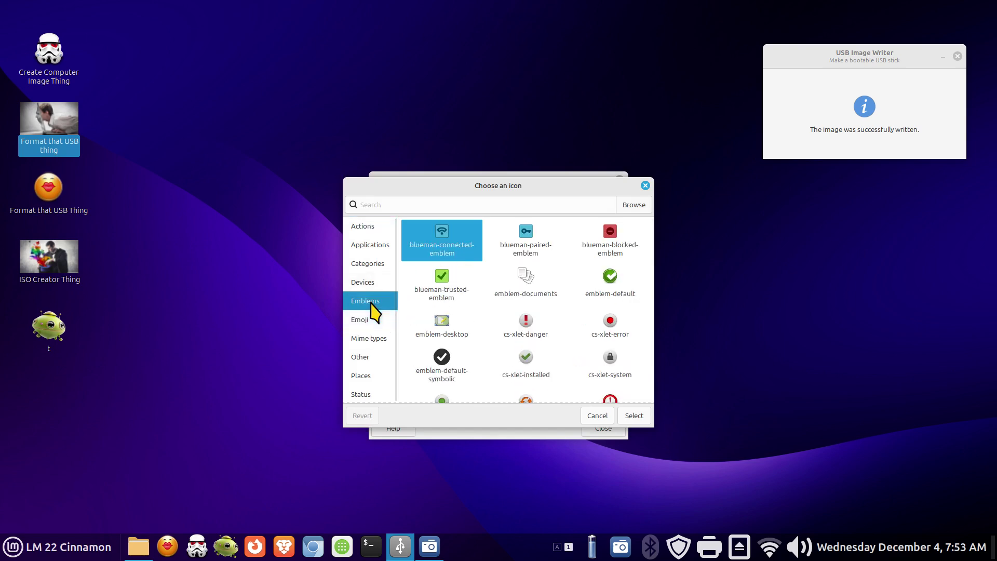
pyautogui.click(439, 288)
pyautogui.click(639, 416)
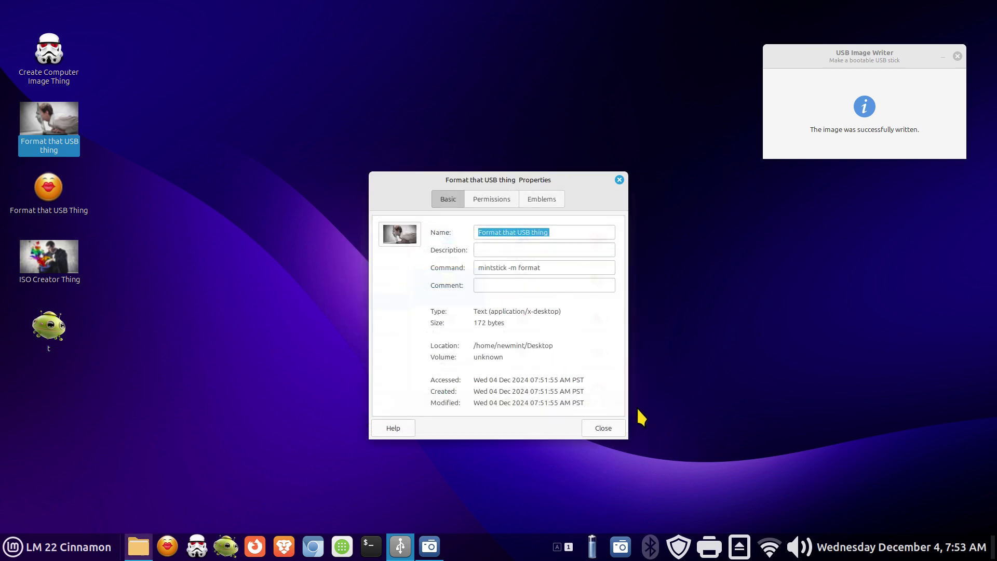
pyautogui.click(612, 427)
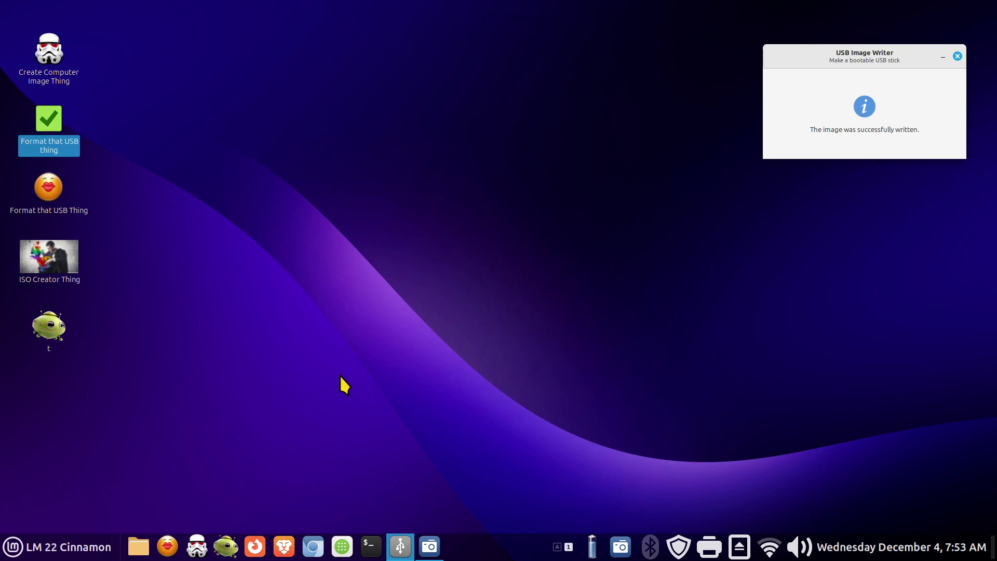
# Test the updated launcher, then close USB Stick Formatter and USB Image Writer.
pyautogui.doubleClick(49, 119)
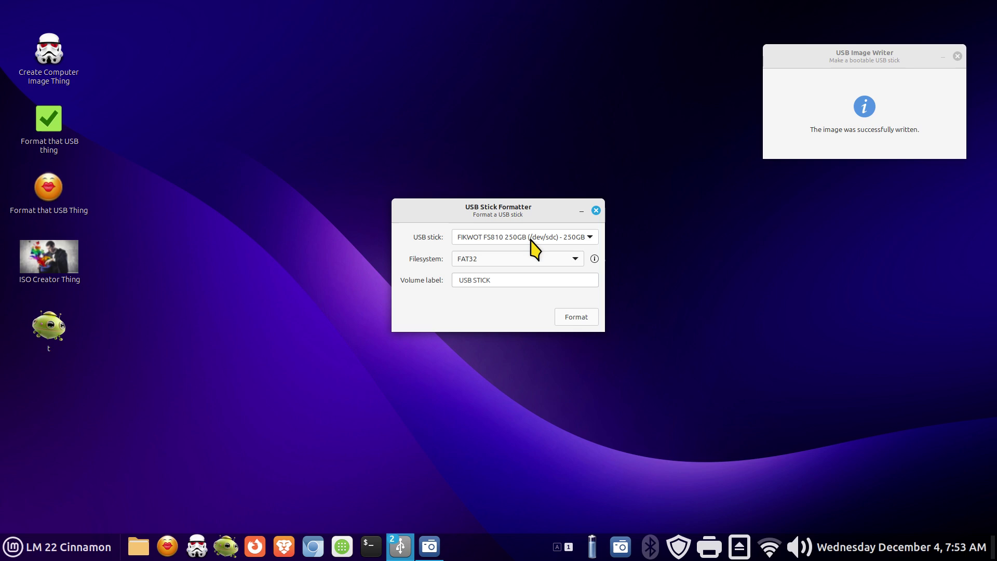
pyautogui.click(596, 210)
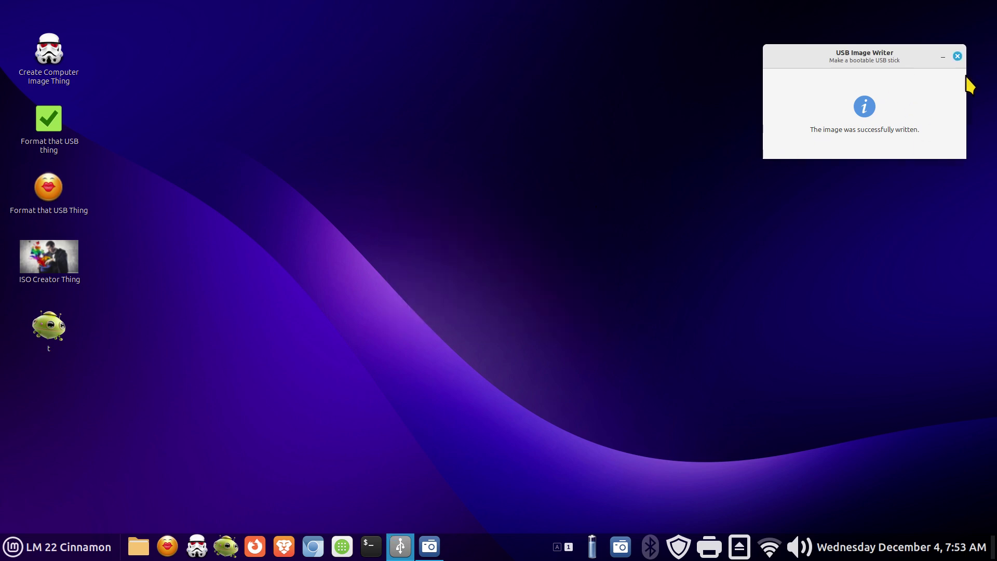
pyautogui.click(957, 57)
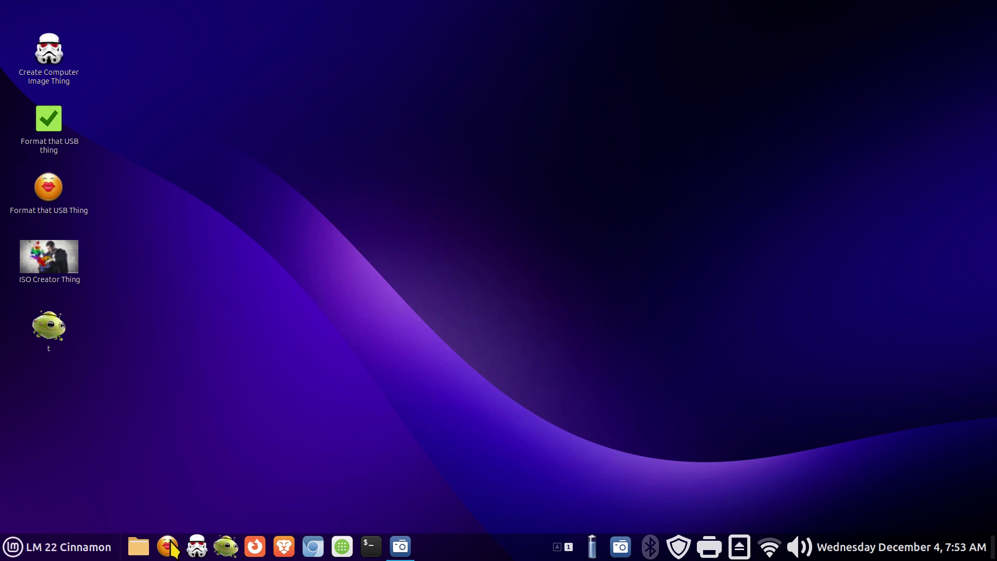
# In Nemo, dismiss the USB STICK mount error and eject the 'Linux Mint…' drive from the sidebar.
pyautogui.click(136, 548)
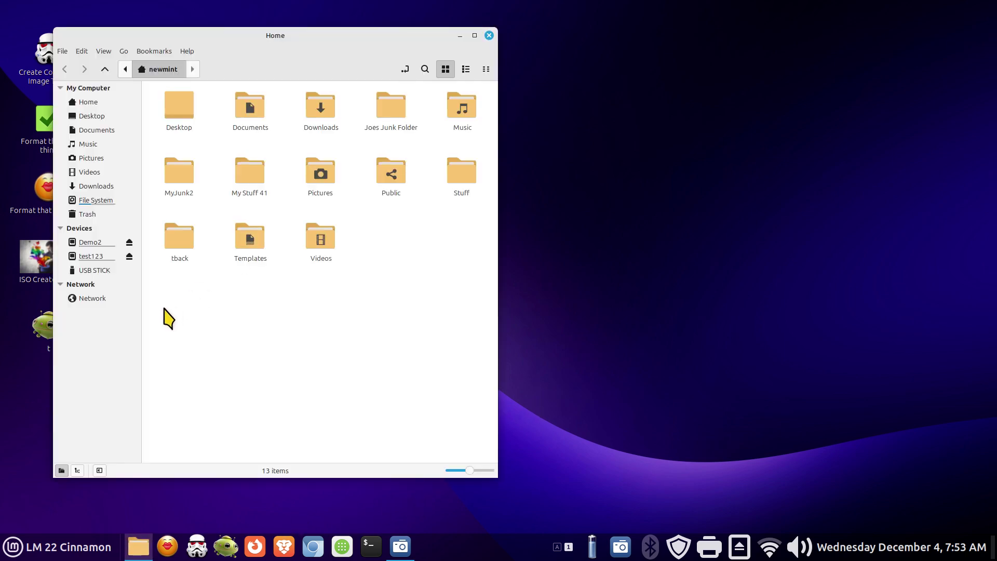
pyautogui.click(96, 272)
pyautogui.click(513, 309)
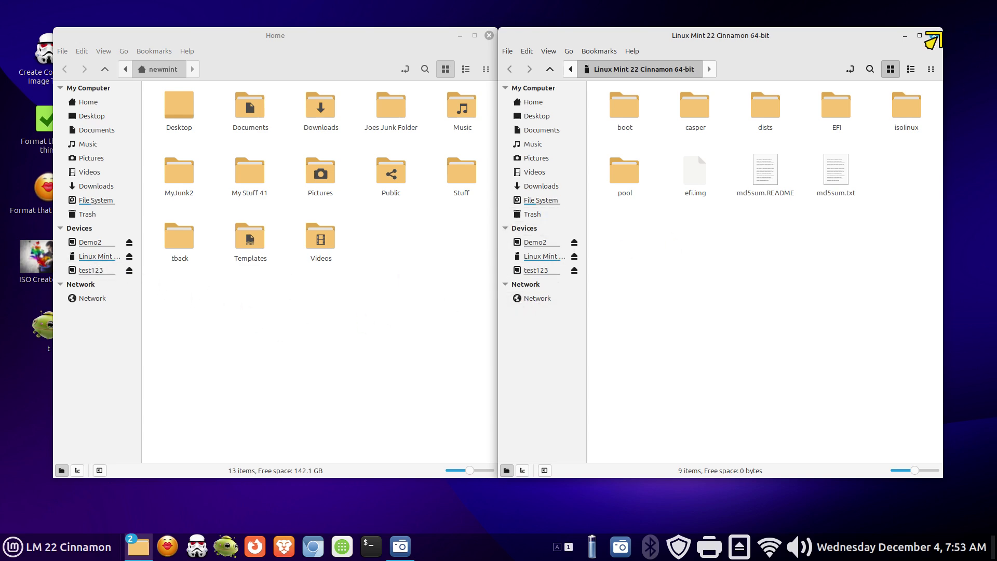
pyautogui.click(934, 36)
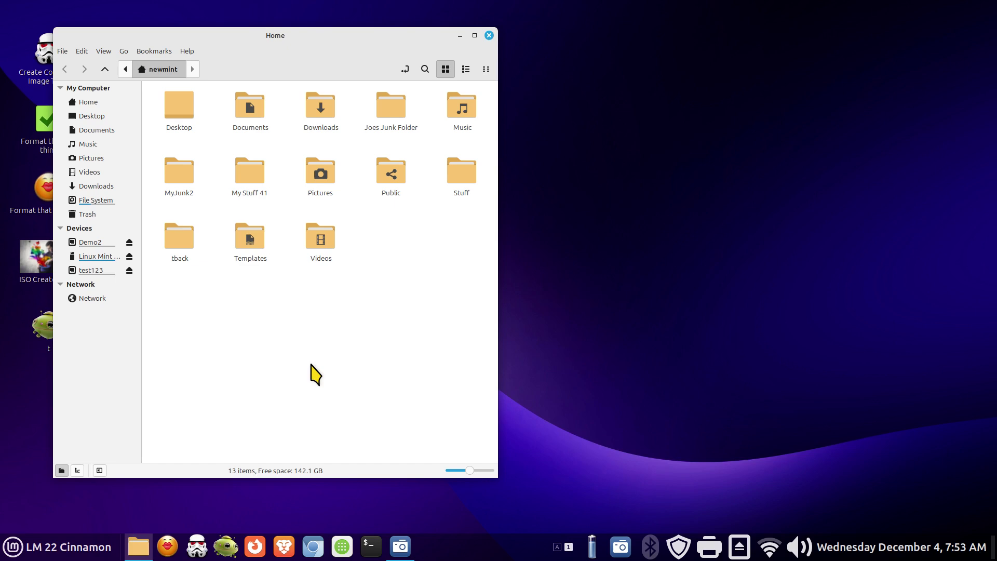
pyautogui.click(130, 256)
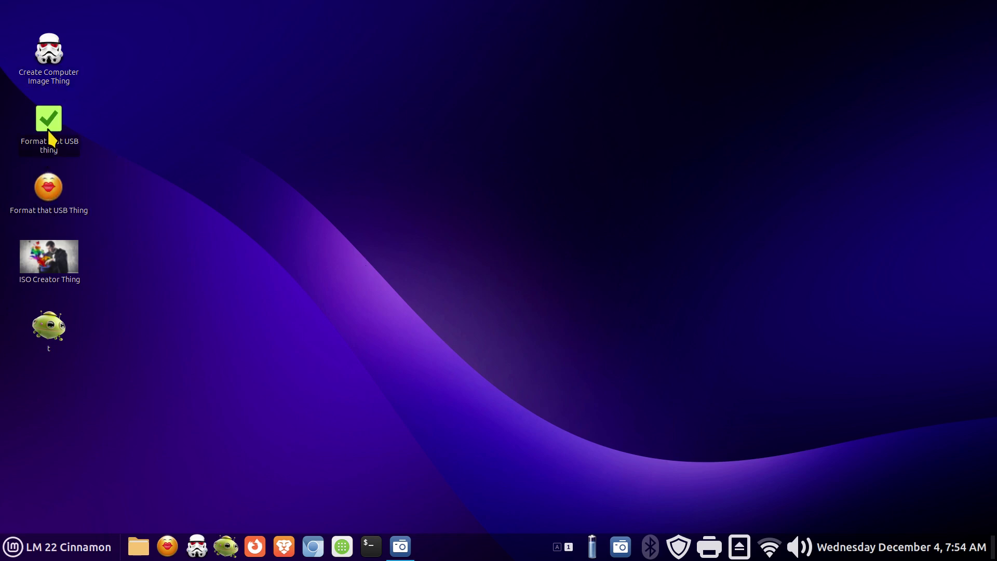
# Launch 'Format that USB thing', check the Filesystem choices keeping FAT32, then close USB Stick Formatter.
pyautogui.doubleClick(53, 193)
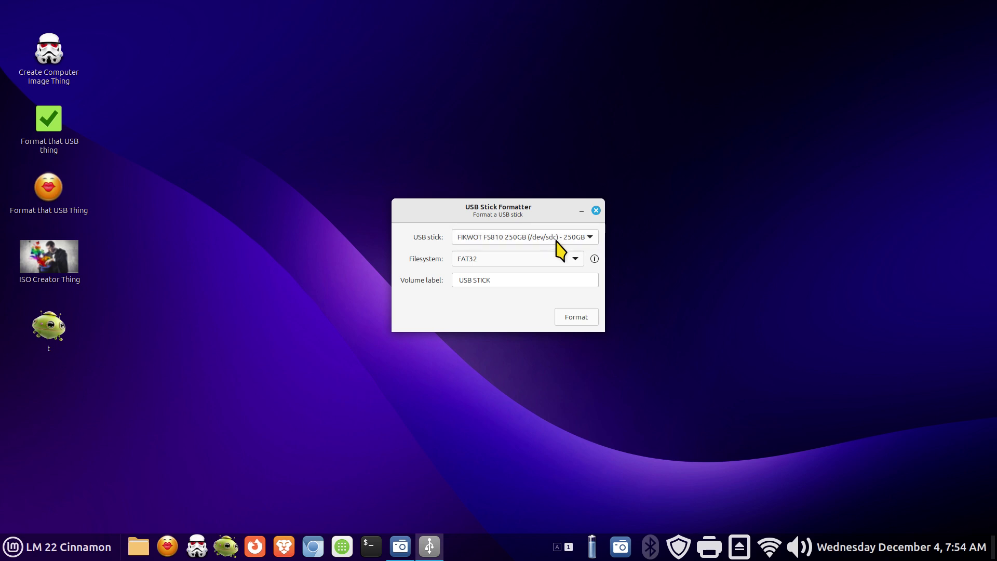
pyautogui.click(571, 260)
pyautogui.click(571, 260)
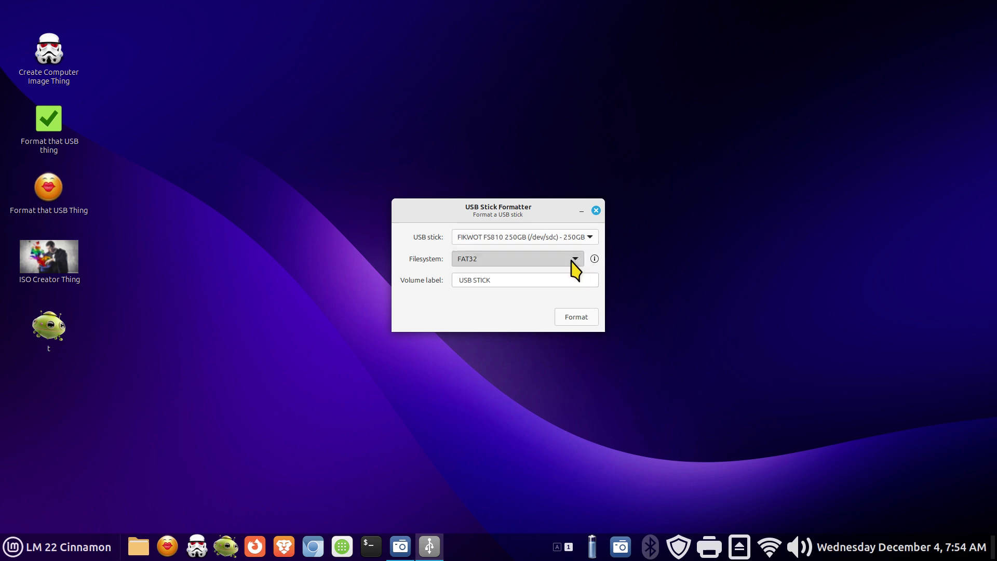
pyautogui.click(596, 209)
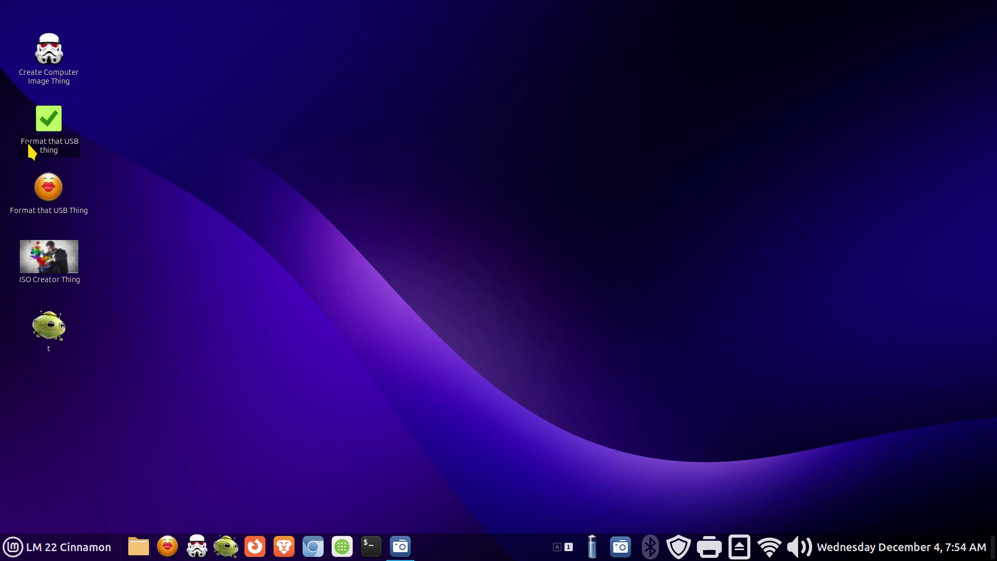
# Create a new desktop launcher and begin naming it 'Creat'.
pyautogui.rightClick(348, 152)
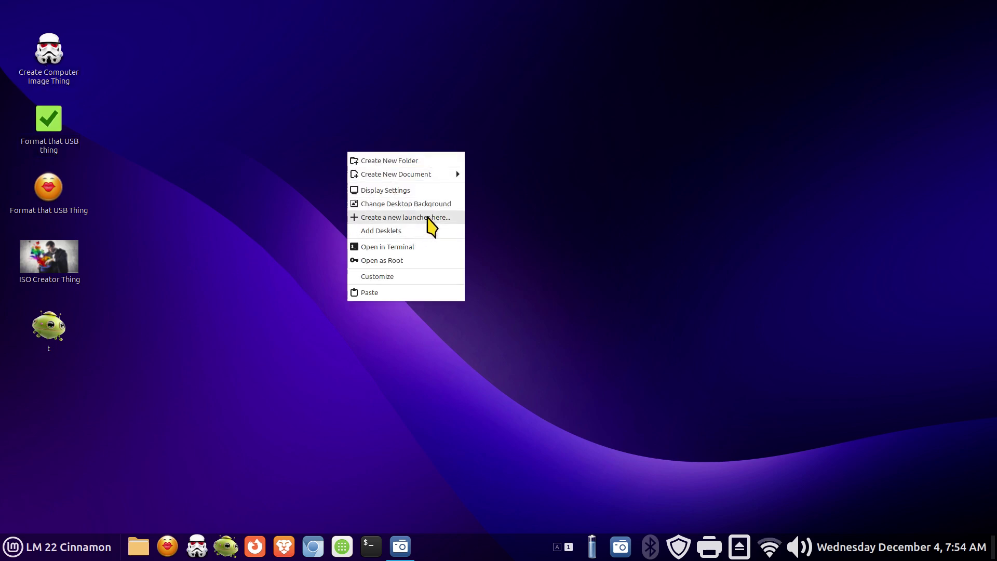
pyautogui.click(430, 224)
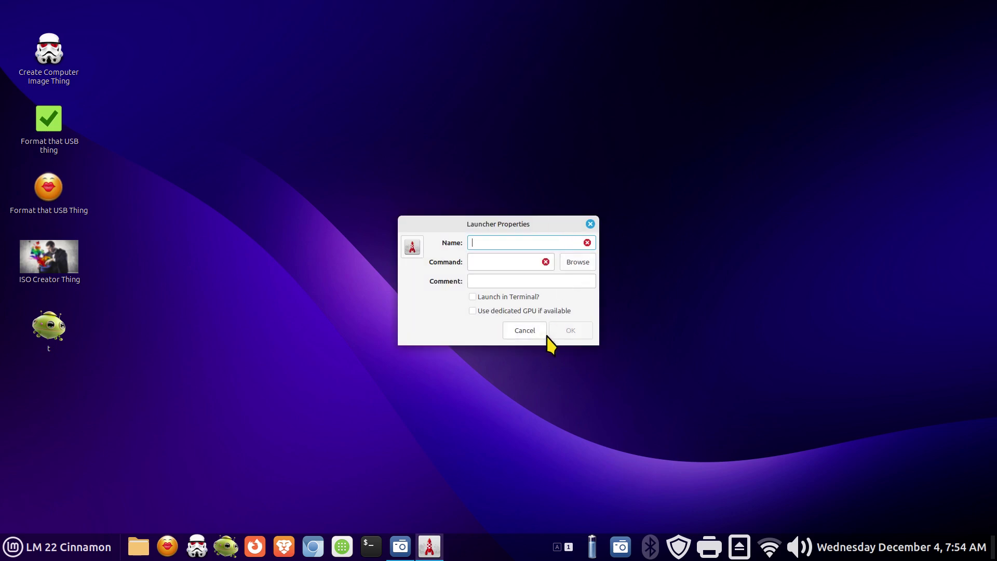
pyautogui.write('Create ISO')
# Open the launcher's icon chooser on the Emoji category and scroll through the face icons.
pyautogui.click(415, 249)
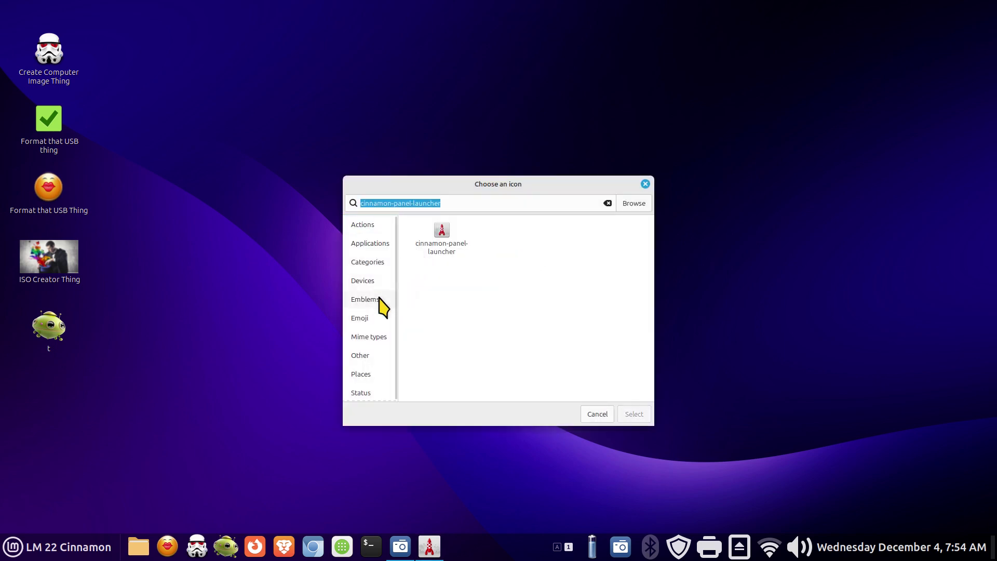
pyautogui.click(372, 318)
pyautogui.scroll(-3, 494, 356)
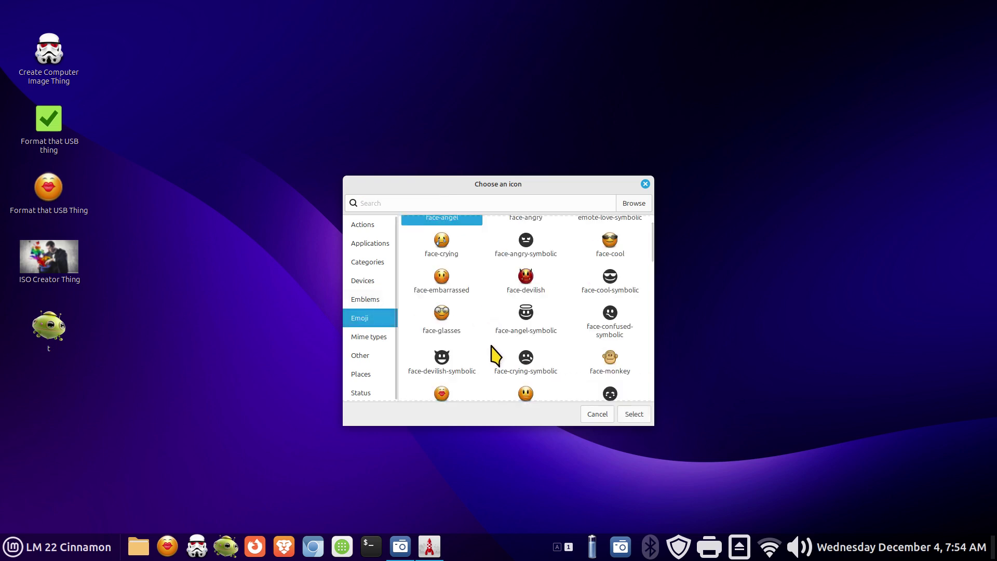
pyautogui.scroll(-2, 496, 356)
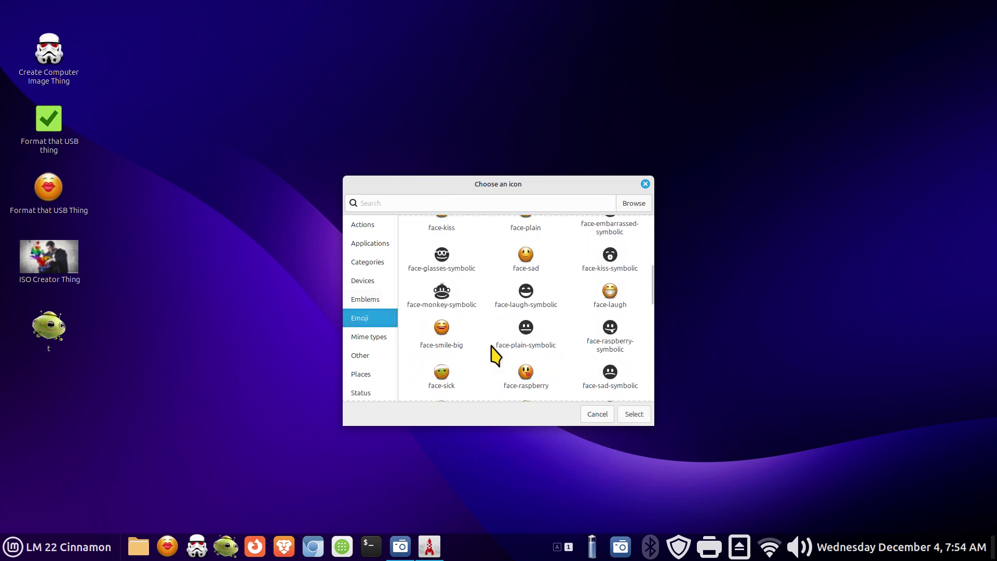
pyautogui.scroll(-2, 496, 357)
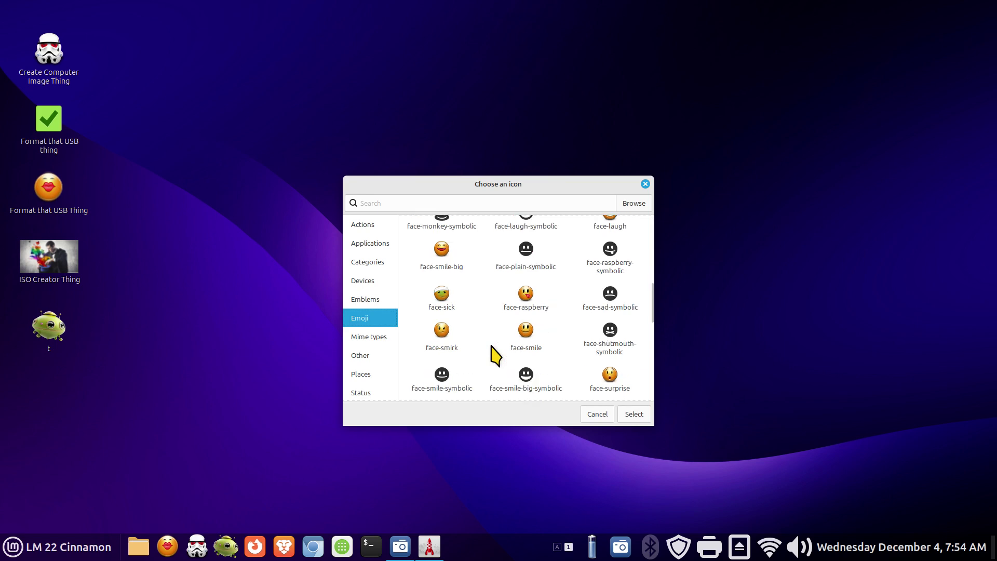
pyautogui.scroll(-3, 495, 356)
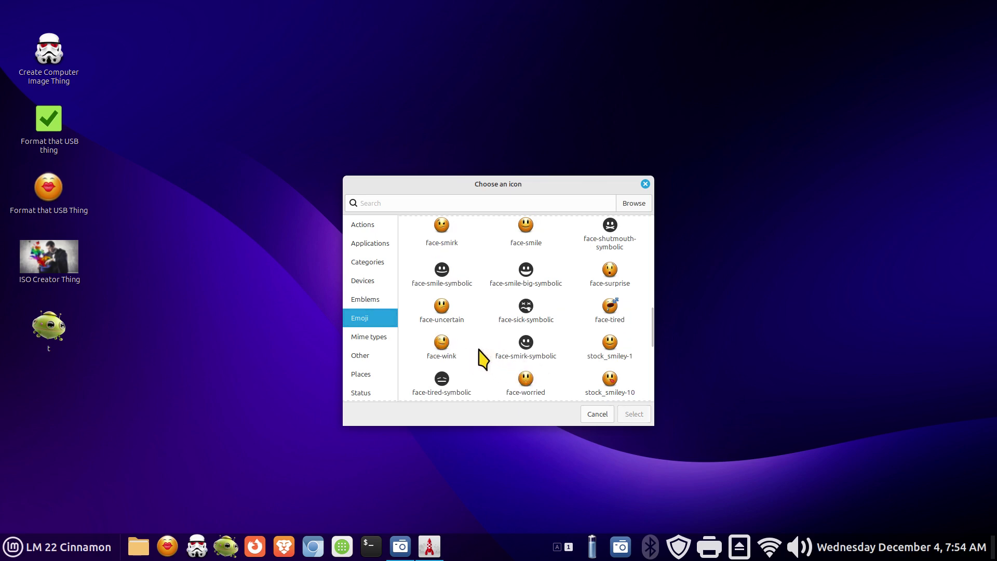
# Set the launcher icon to face-wink and enter 'mintstick -m is' as its command.
pyautogui.click(453, 357)
pyautogui.click(630, 415)
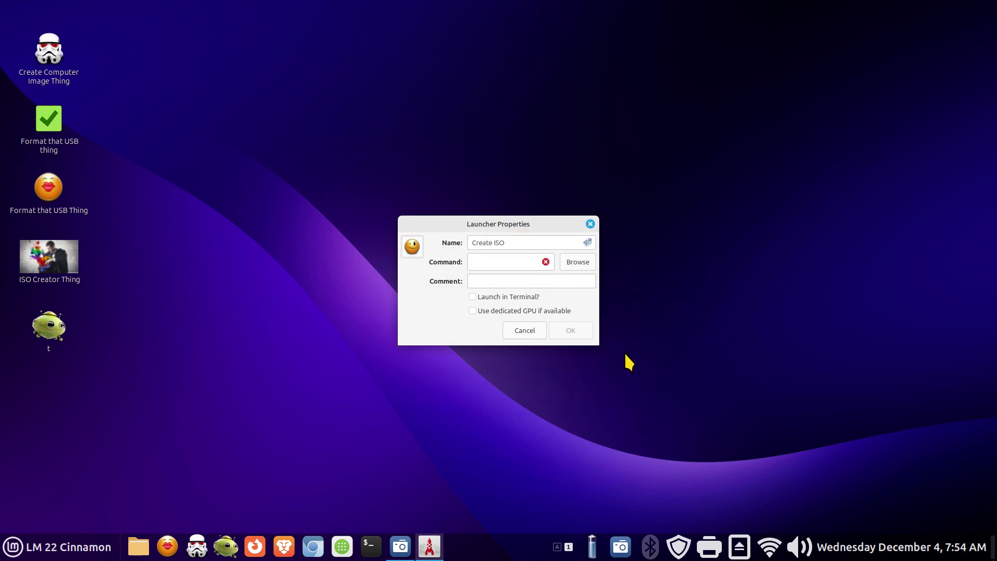
pyautogui.click(476, 261)
pyautogui.write('mintstick')
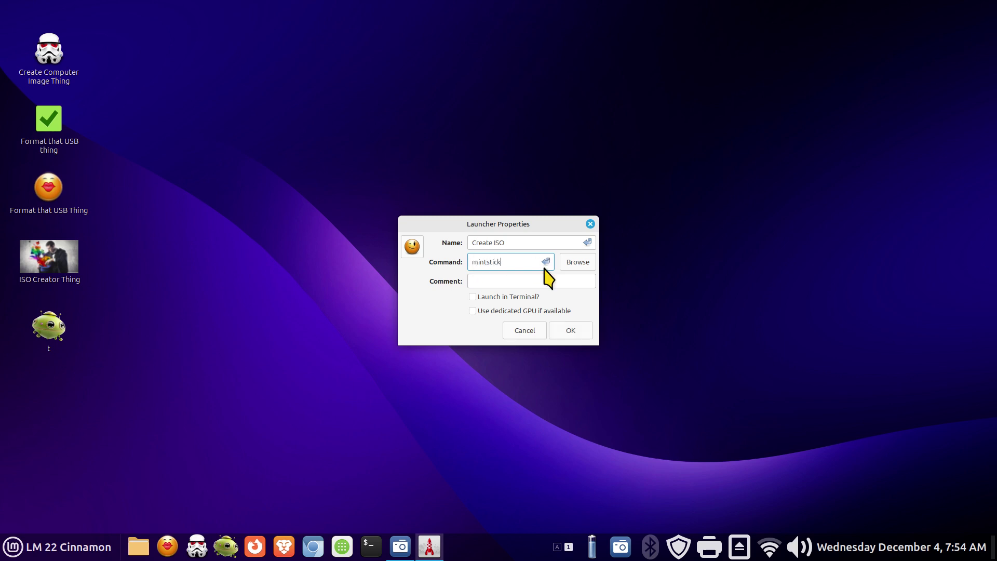
pyautogui.write(' -m iso')
# Save Create ISO, add it to the menu, drag it from Menu > Other onto the panel, and launch it.
pyautogui.click(572, 332)
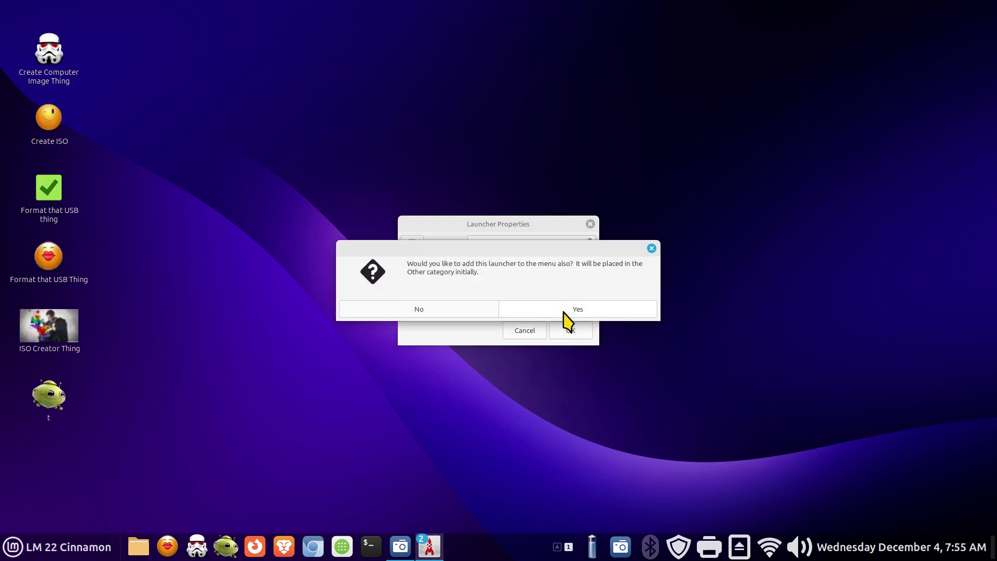
pyautogui.click(566, 310)
pyautogui.click(104, 547)
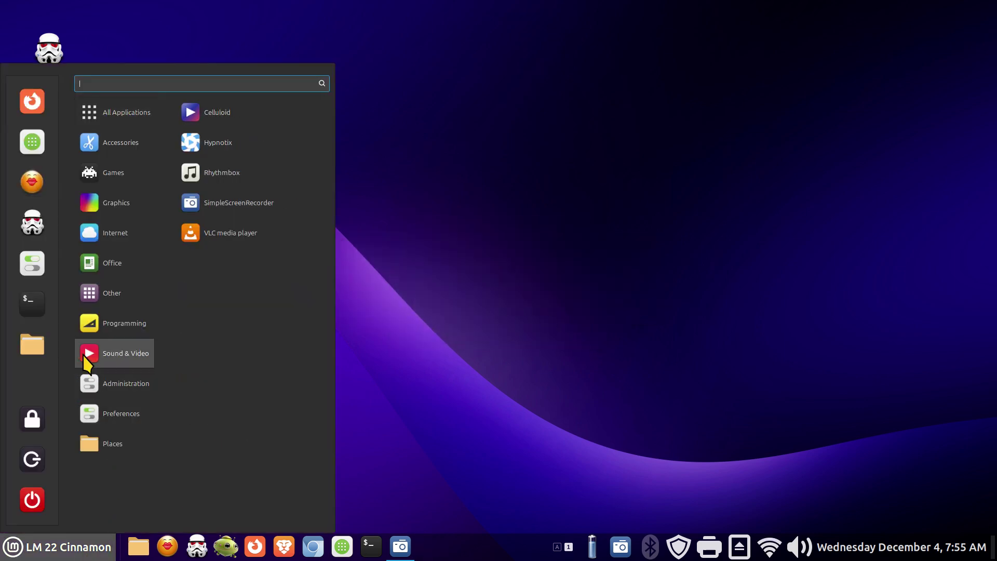
pyautogui.moveTo(95, 291)
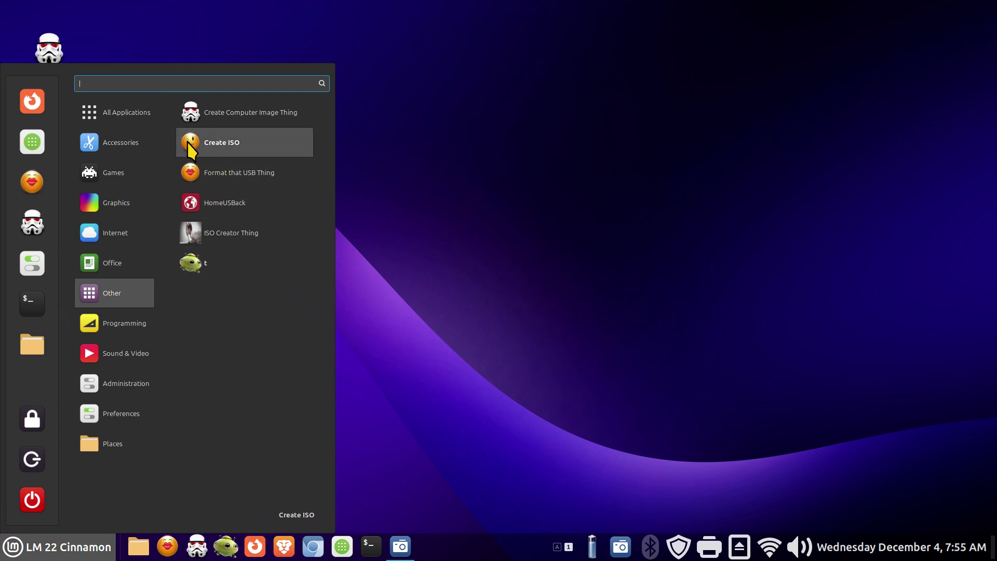
pyautogui.moveTo(192, 142); pyautogui.dragTo(226, 546)
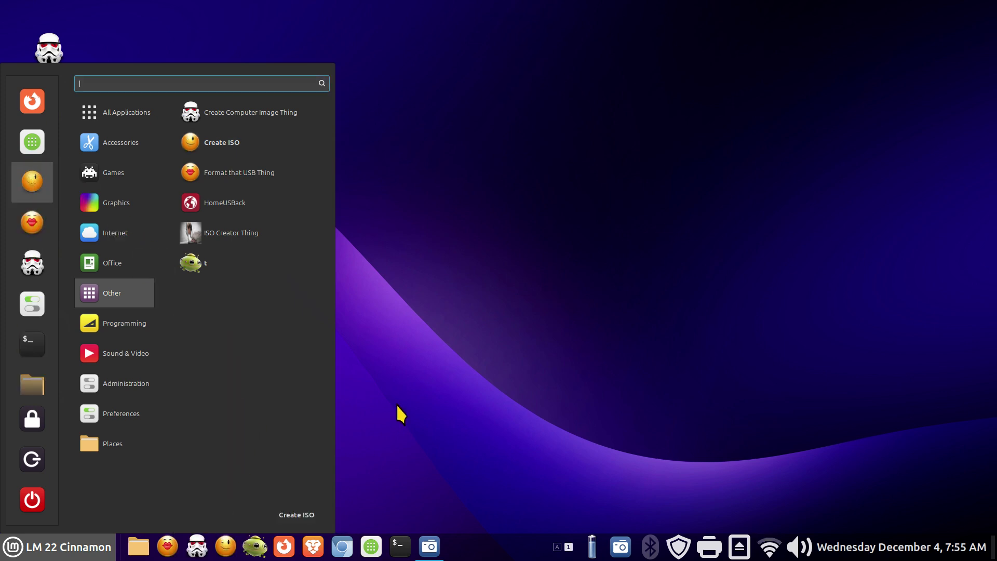
pyautogui.click(423, 351)
pyautogui.click(225, 545)
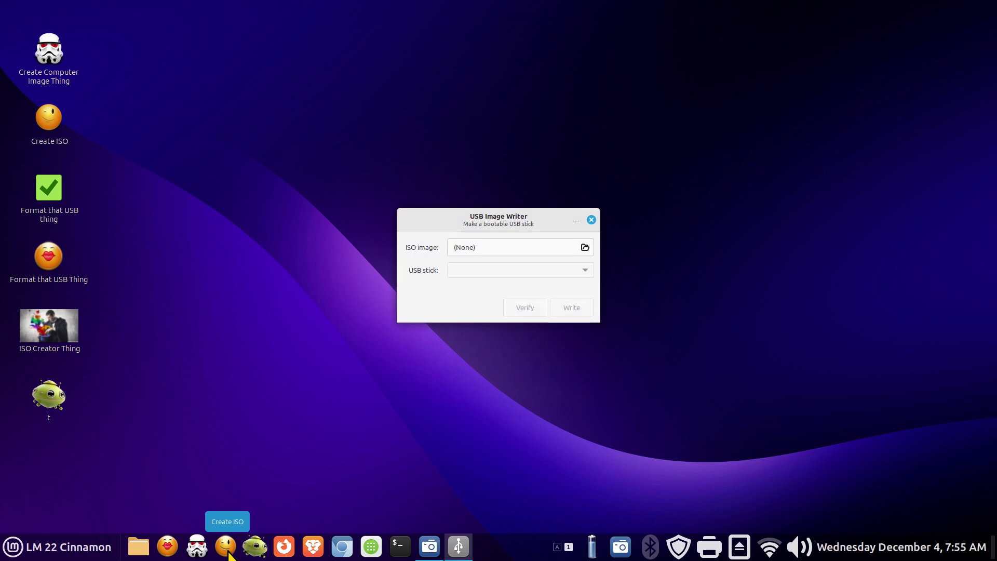
# Load linuxmint-22-cinnamon-64bit.iso from Downloads as the image to write.
pyautogui.click(485, 248)
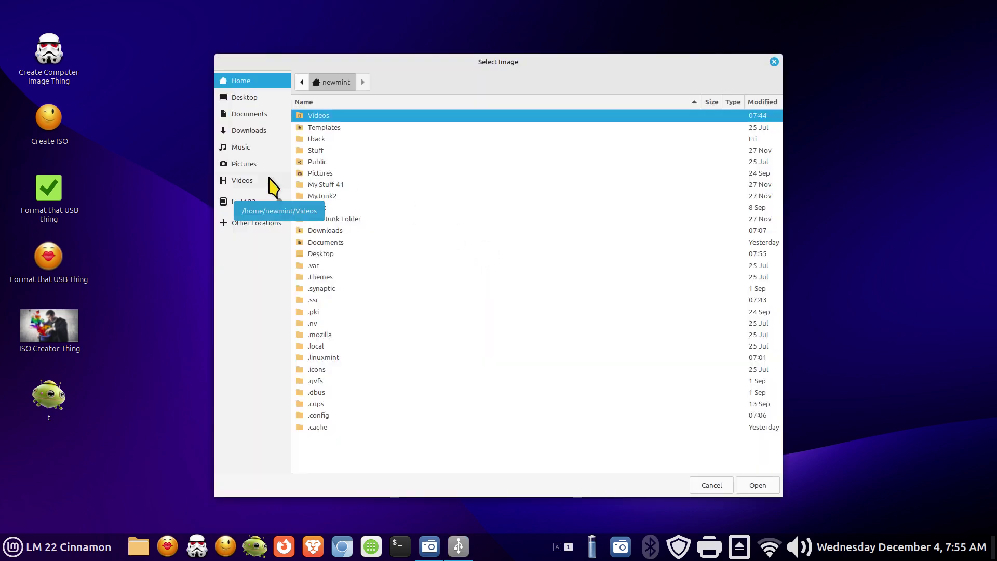
pyautogui.click(254, 130)
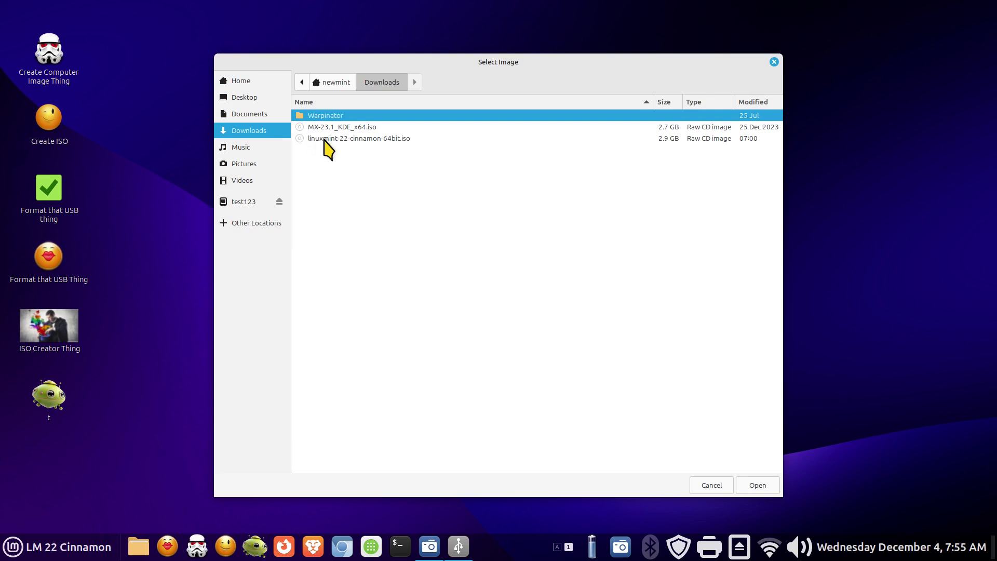
pyautogui.click(329, 139)
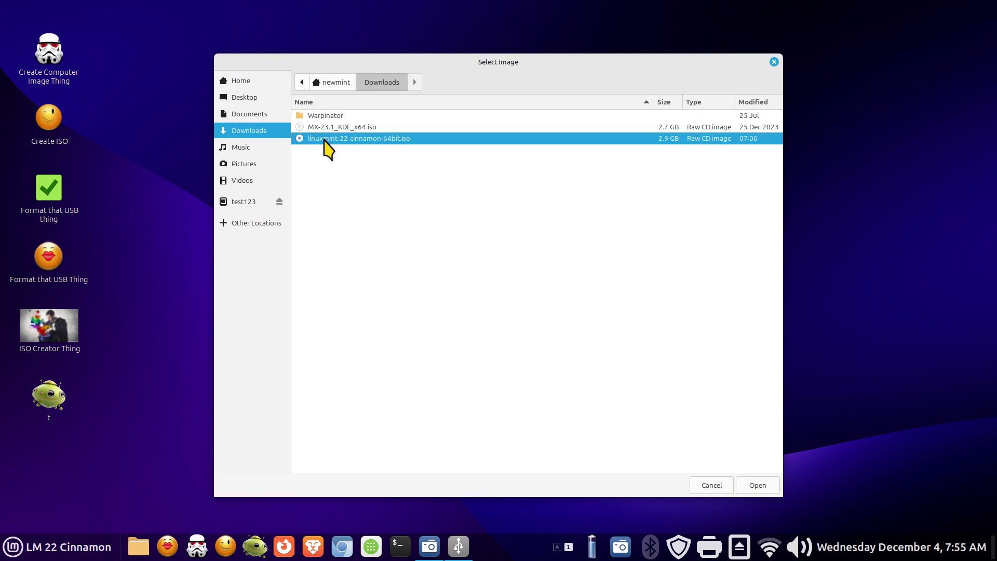
pyautogui.click(756, 483)
# Select the FIKWOT FS810 250GB stick as target, then close without writing.
pyautogui.click(555, 271)
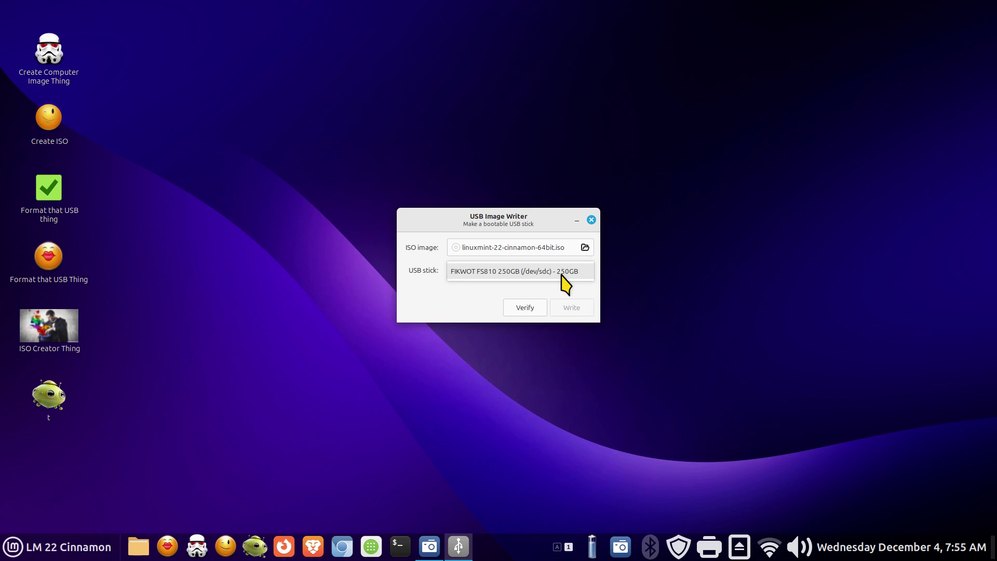
pyautogui.click(485, 275)
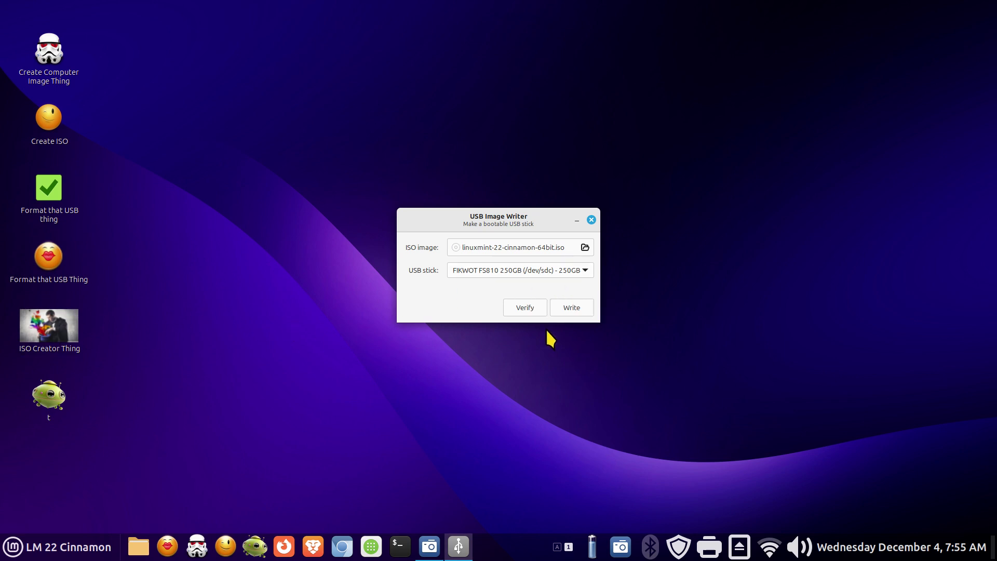
pyautogui.click(591, 220)
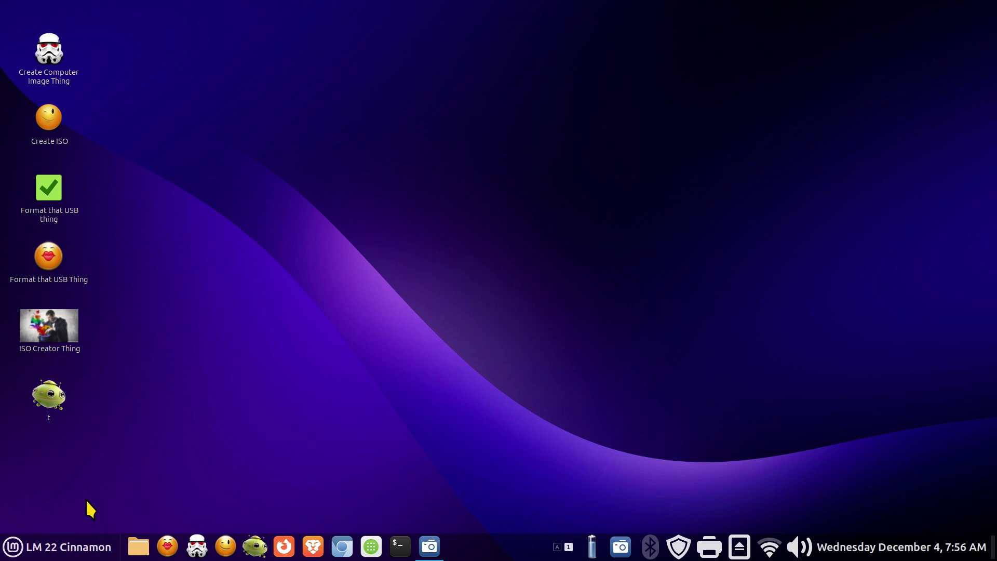
# Delete the t desktop icon and remove the t entry from the applications menu.
pyautogui.click(55, 411)
pyautogui.press('Delete')
pyautogui.click(39, 546)
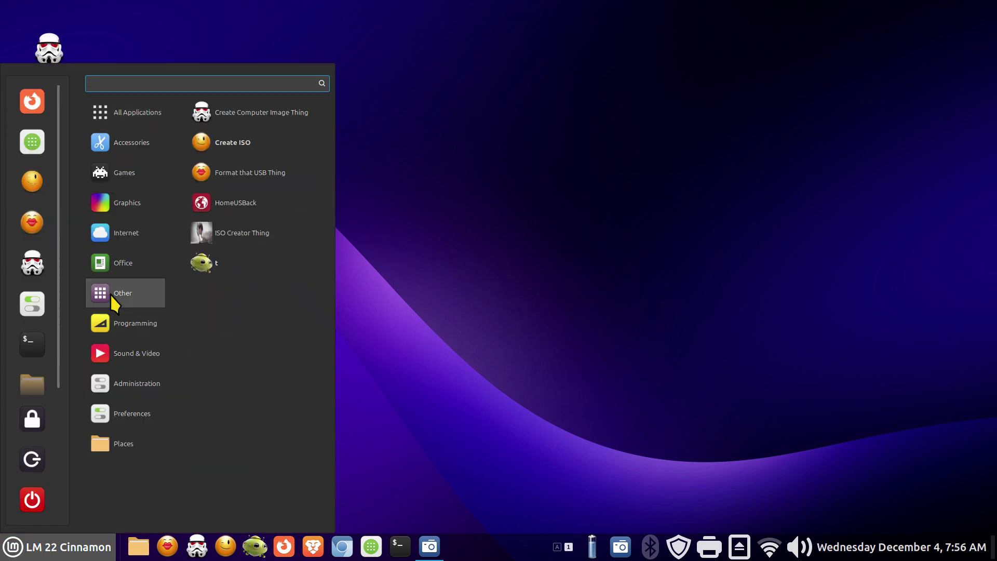
pyautogui.rightClick(231, 265)
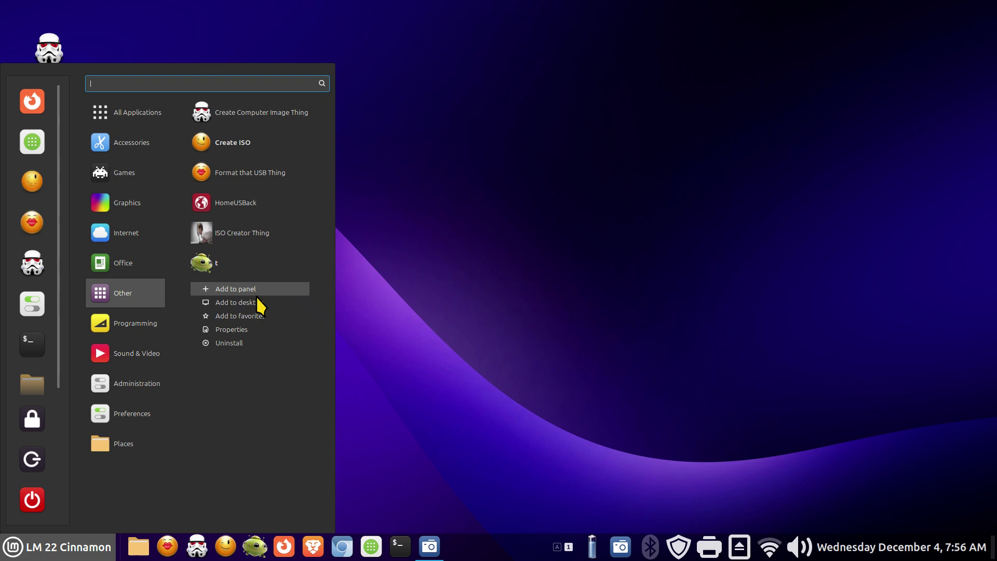
pyautogui.click(251, 343)
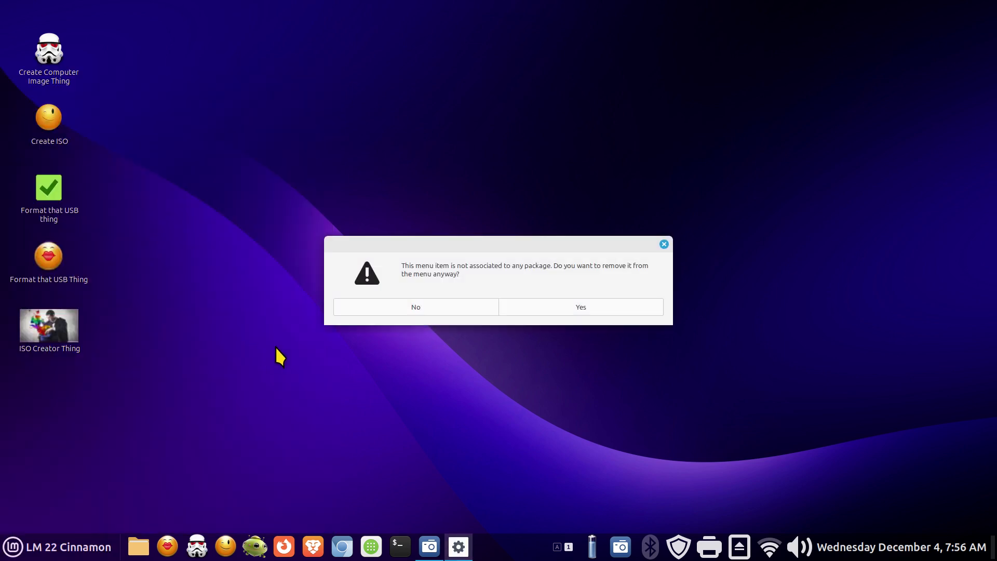
pyautogui.click(546, 309)
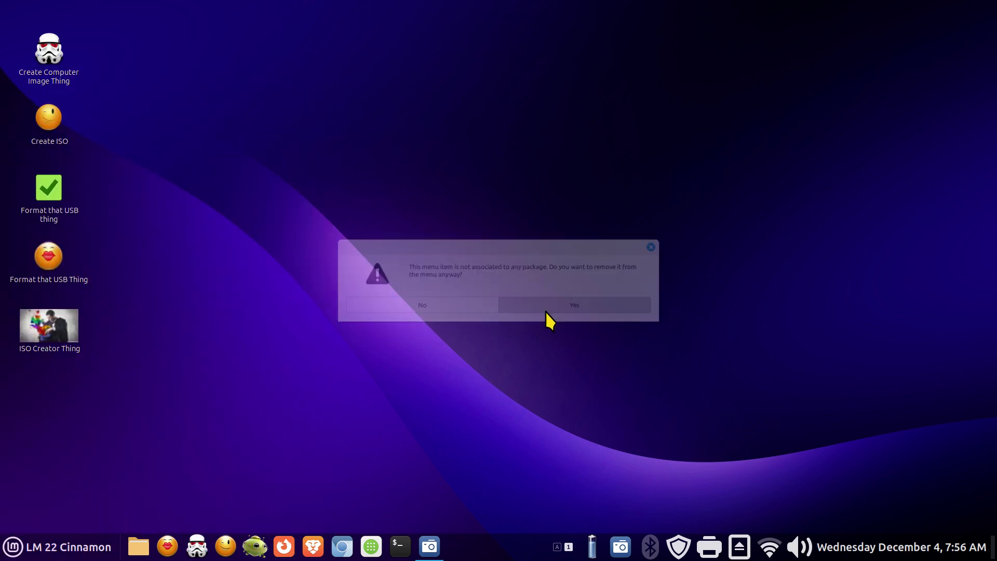
# Test the alien panel launcher, which opens top in a terminal, then close the terminal.
pyautogui.click(31, 548)
pyautogui.moveTo(116, 268)
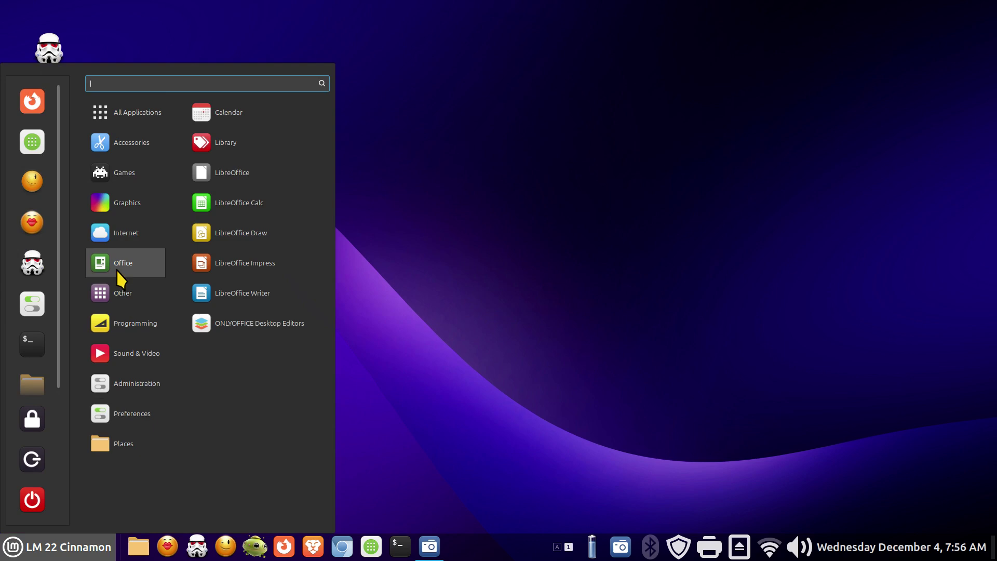
pyautogui.click(457, 288)
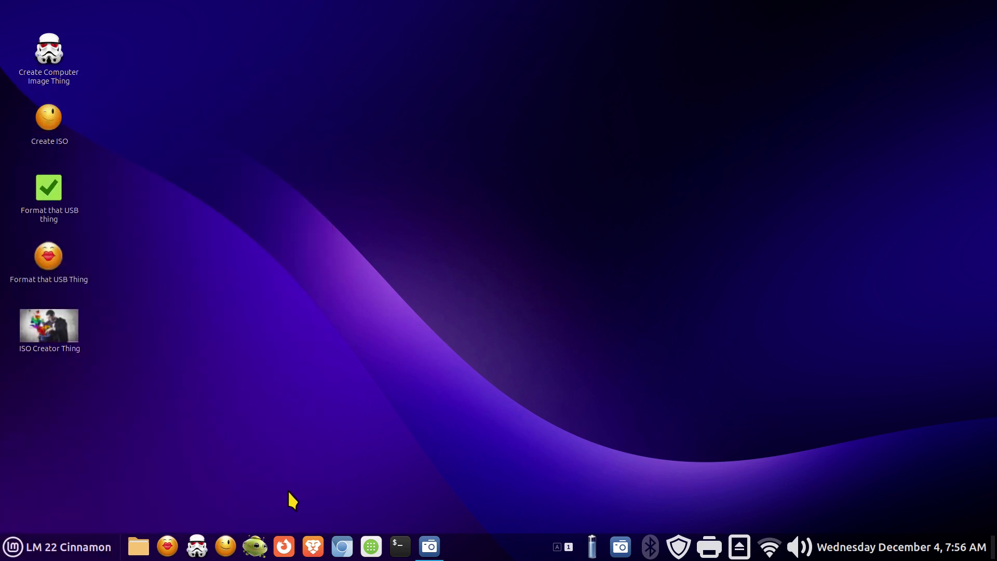
pyautogui.click(254, 546)
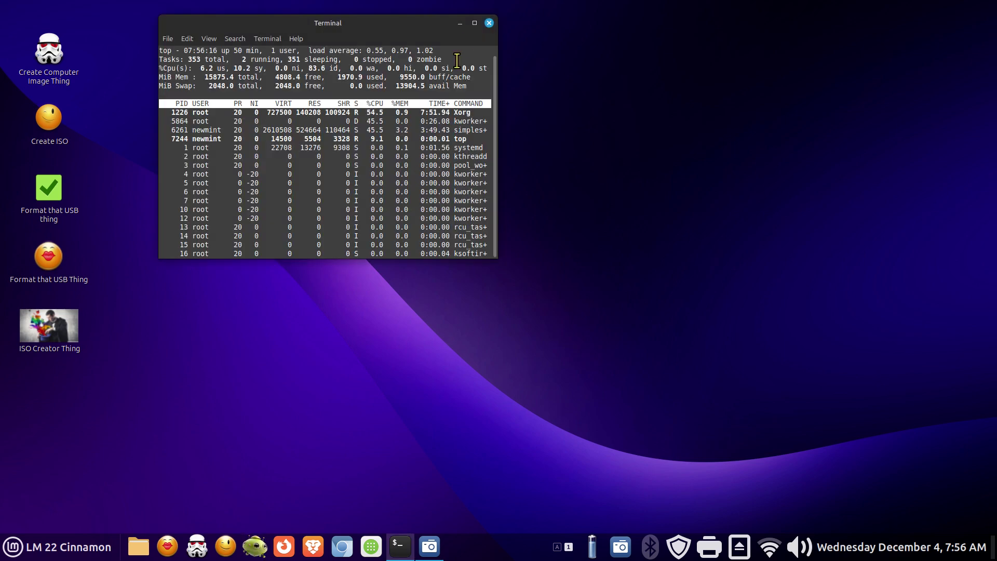
pyautogui.click(489, 23)
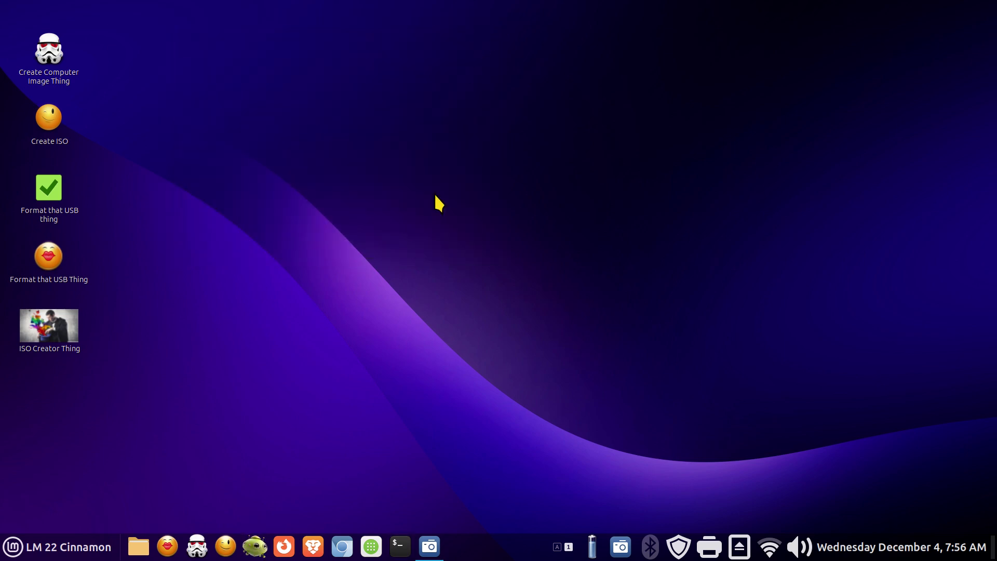
# Unpin the alien panel launcher and drop Format that USB Thing, Create Computer Image Thing, Create ISO from favourites.
pyautogui.rightClick(255, 545)
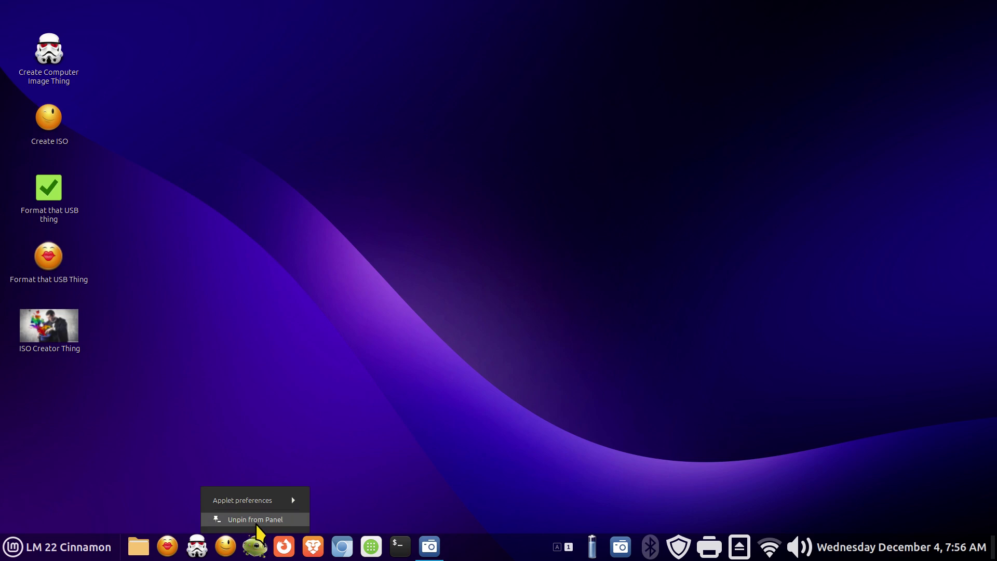
pyautogui.click(255, 519)
pyautogui.click(68, 554)
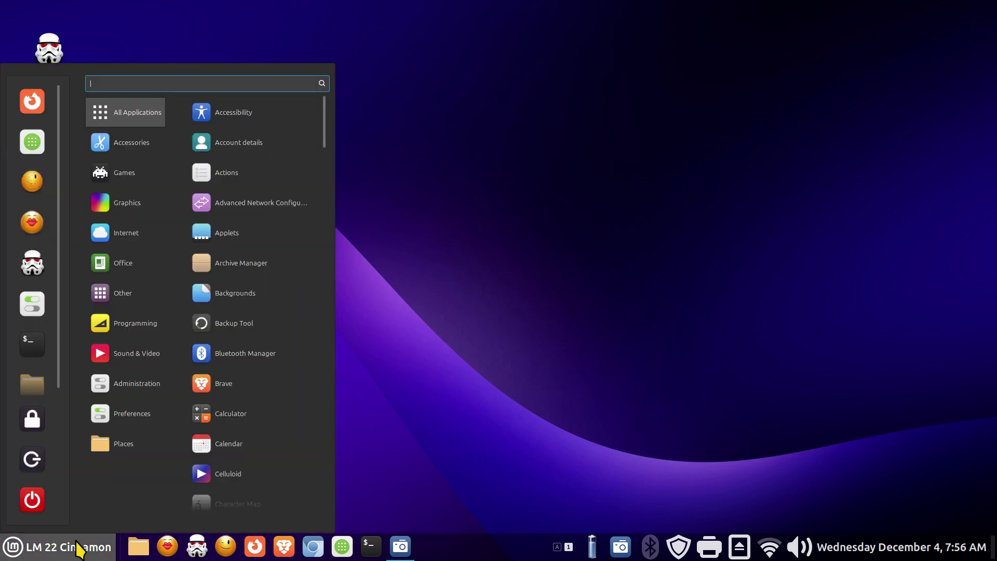
pyautogui.moveTo(123, 300)
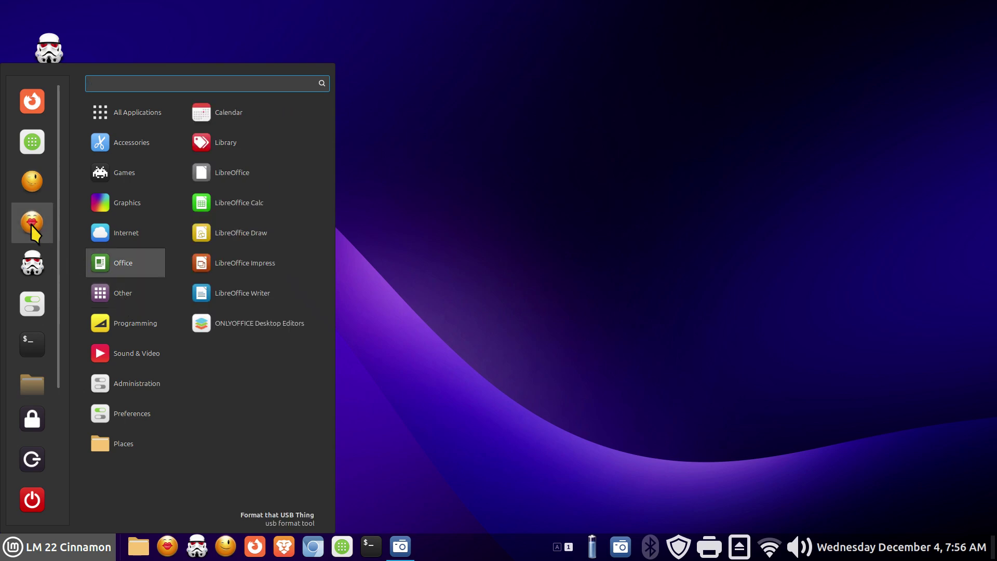
pyautogui.moveTo(30, 223); pyautogui.dragTo(153, 224)
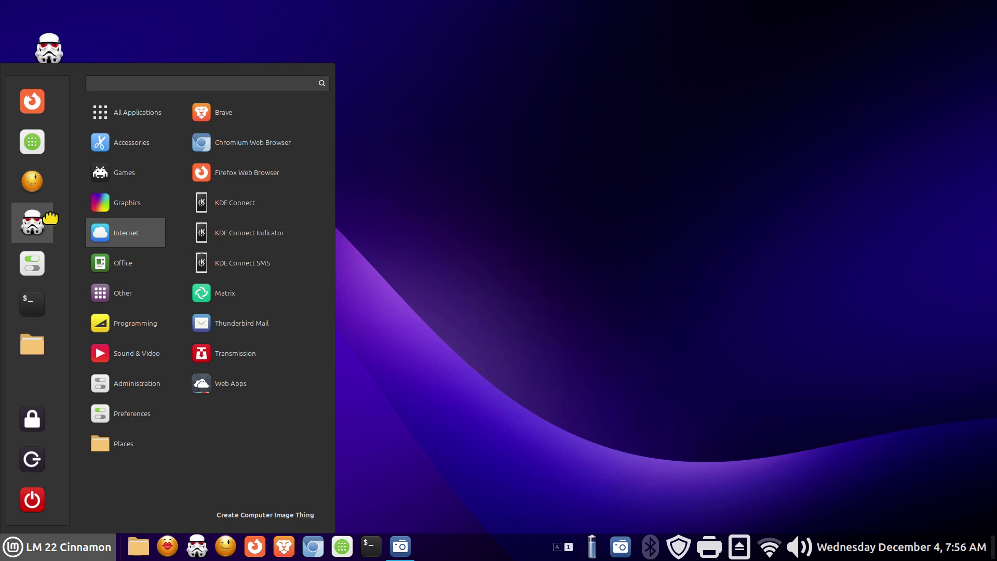
pyautogui.moveTo(50, 221); pyautogui.dragTo(156, 220)
pyautogui.moveTo(23, 189); pyautogui.dragTo(167, 229)
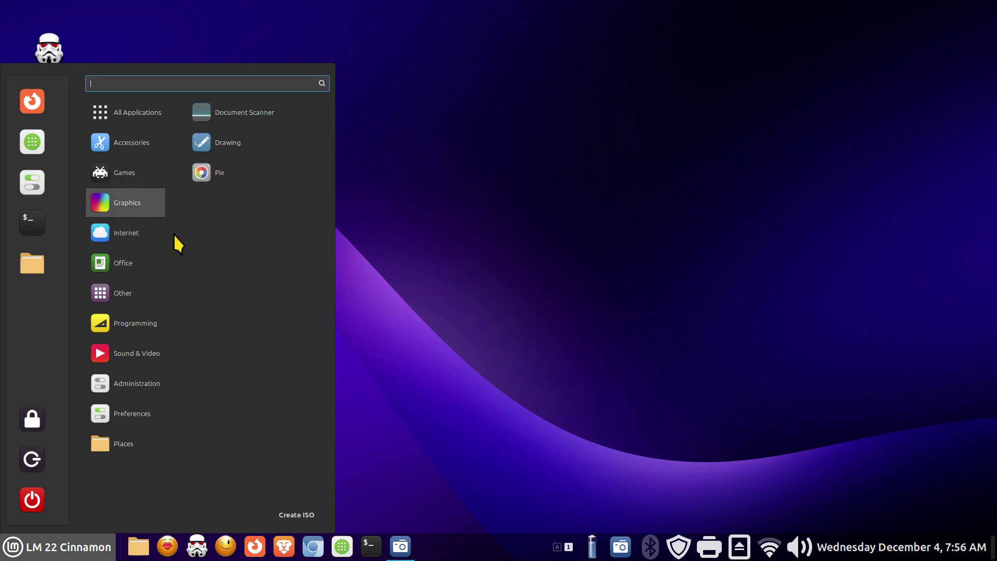
# Uninstall the Create ISO entry from the applications menu.
pyautogui.moveTo(140, 289)
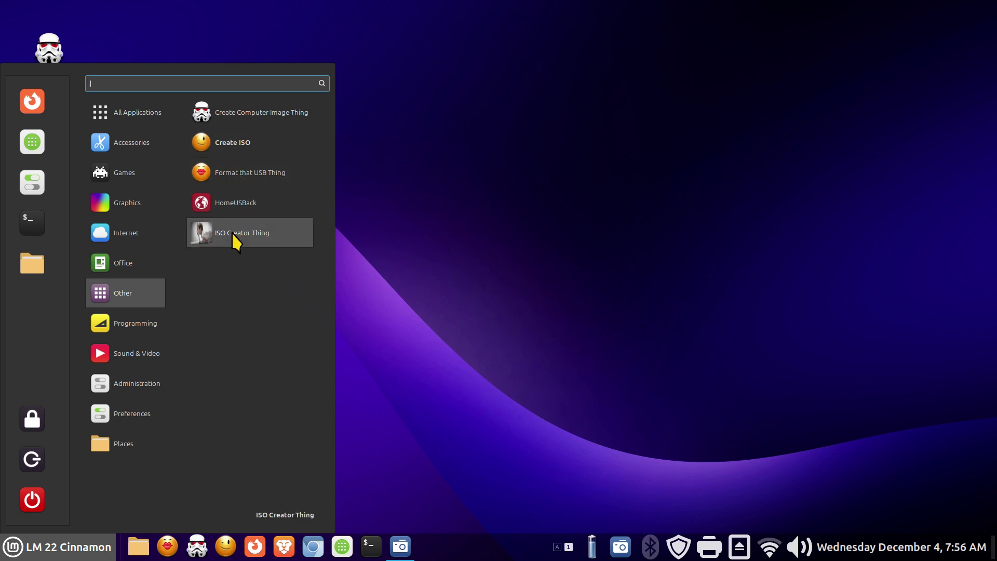
pyautogui.rightClick(241, 145)
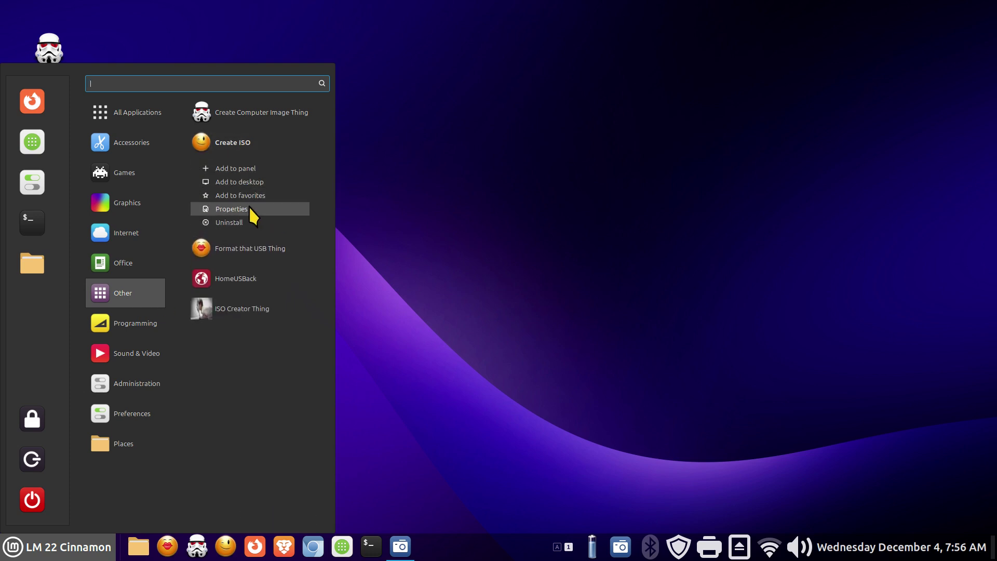
pyautogui.click(252, 222)
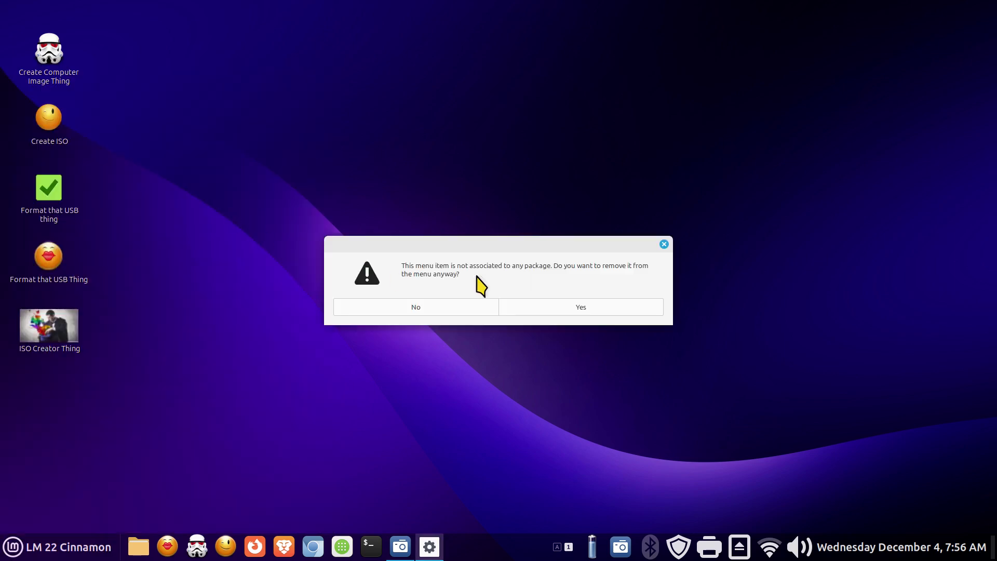
pyautogui.click(576, 307)
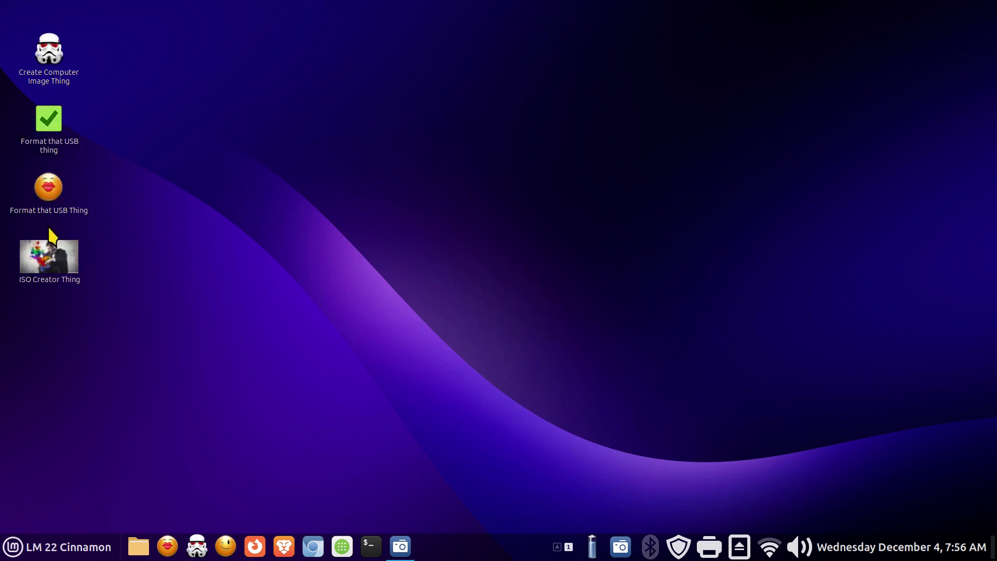
pyautogui.click(38, 546)
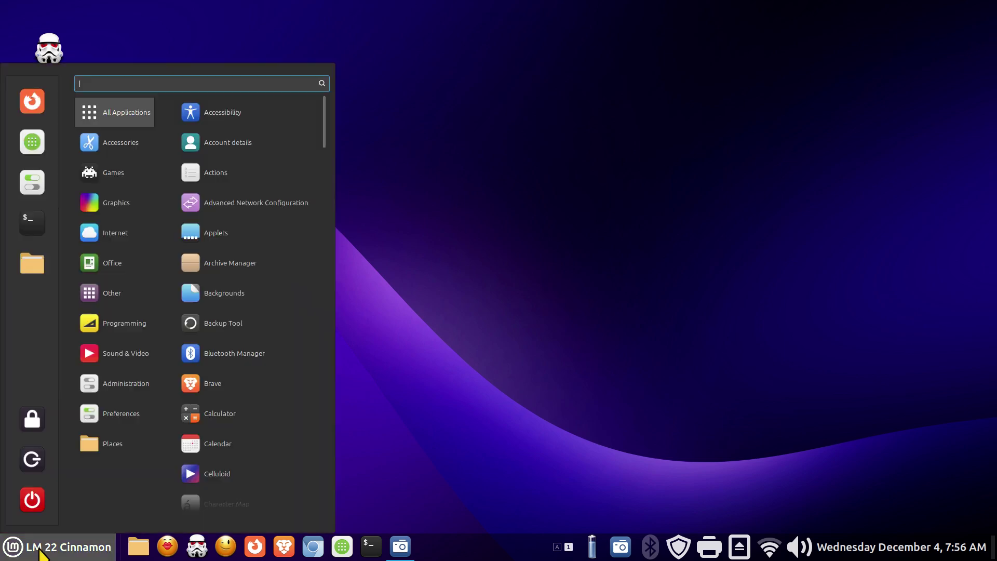
pyautogui.moveTo(151, 300)
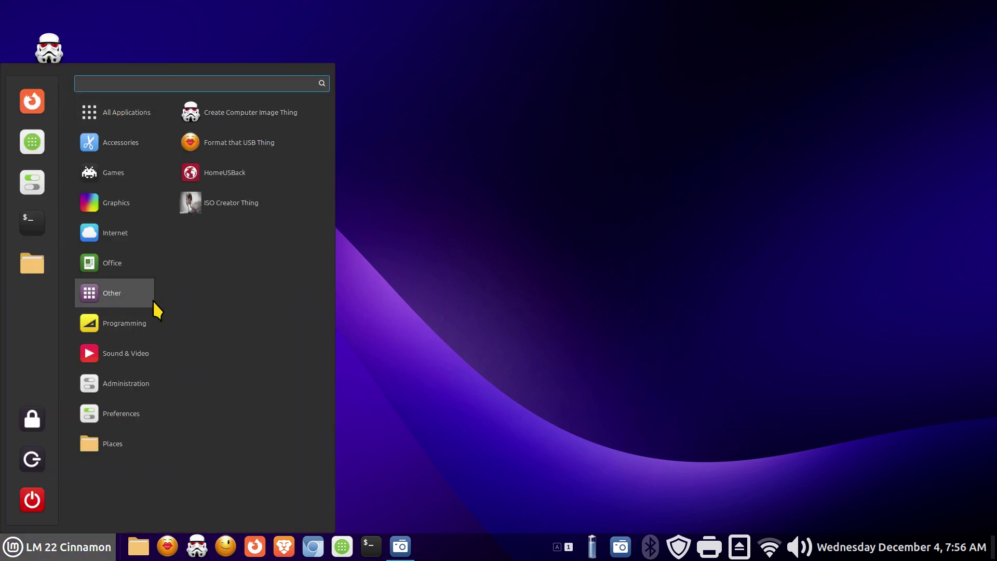
pyautogui.click(452, 241)
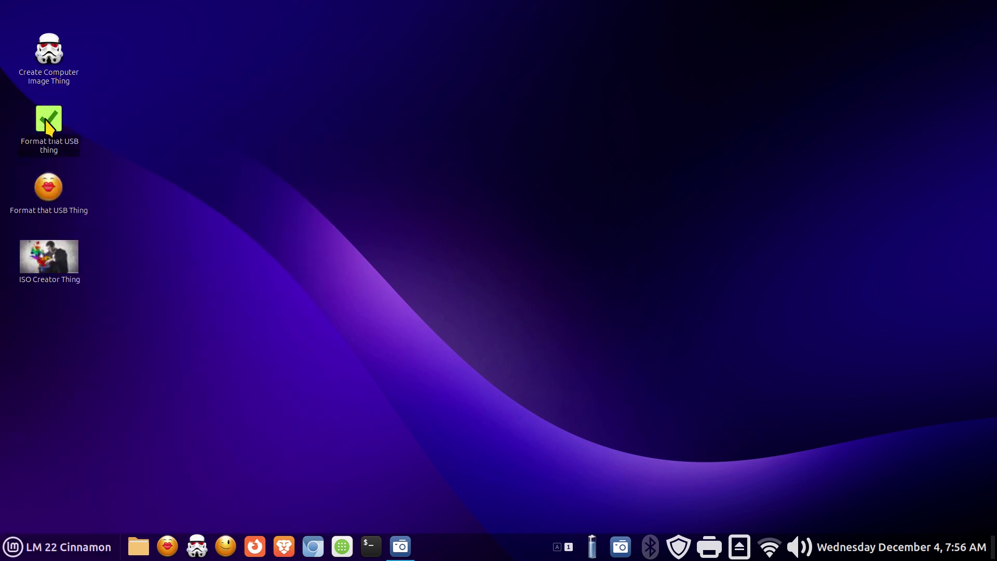
# Delete the checkmark 'Format that USB thing' launcher from the desktop.
pyautogui.click(41, 546)
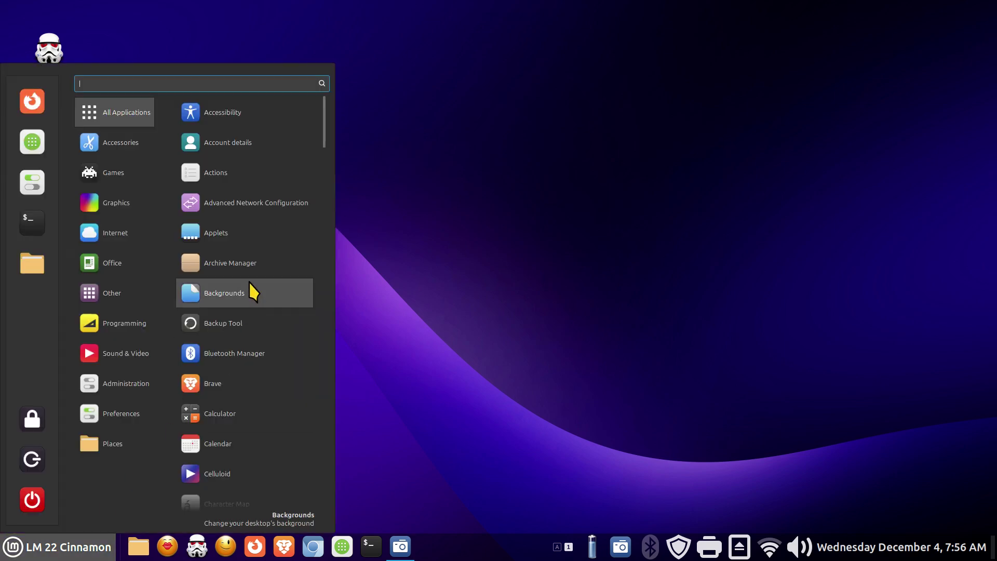
pyautogui.moveTo(118, 200)
pyautogui.moveTo(108, 259)
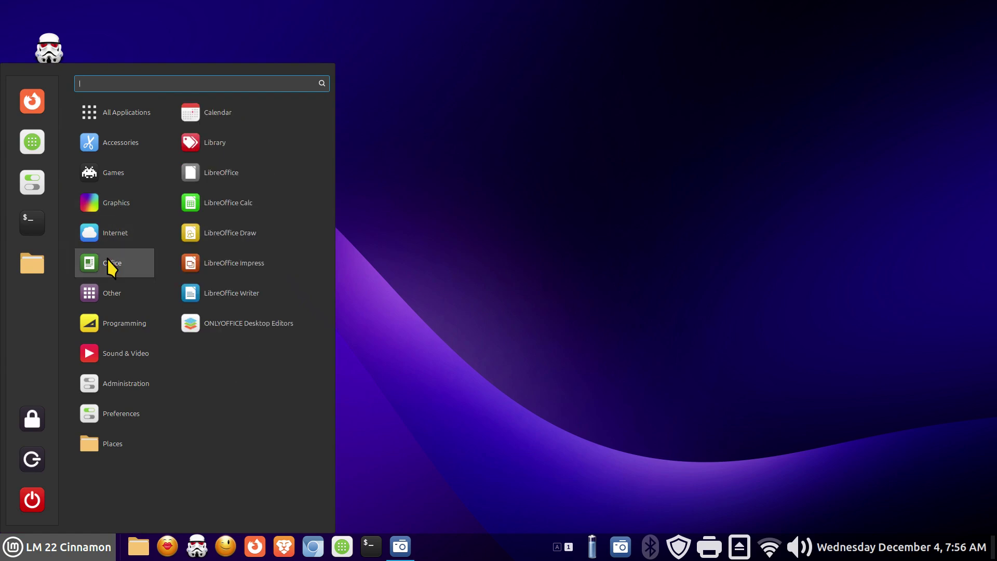
pyautogui.click(424, 230)
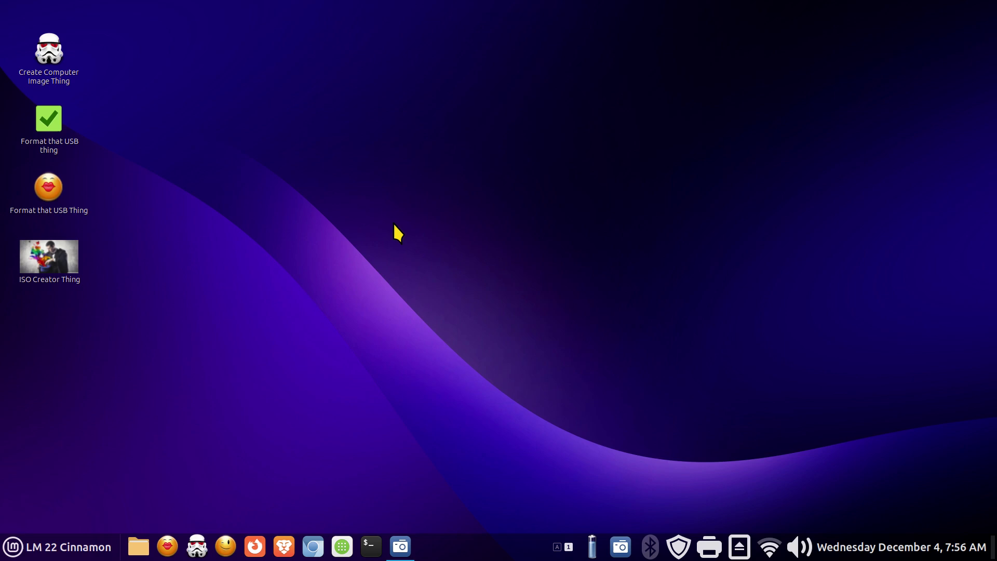
pyautogui.click(52, 128)
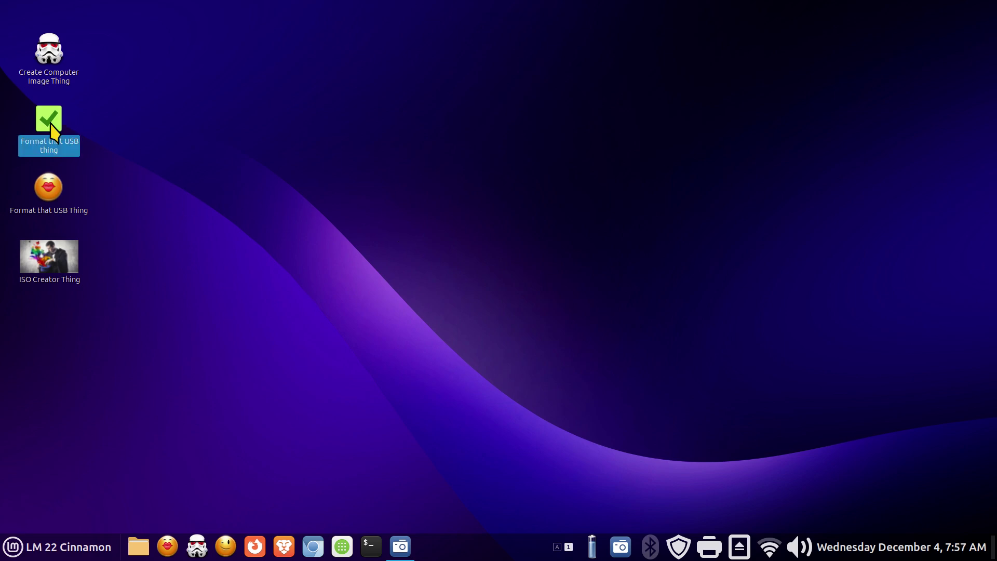
pyautogui.press('Delete')
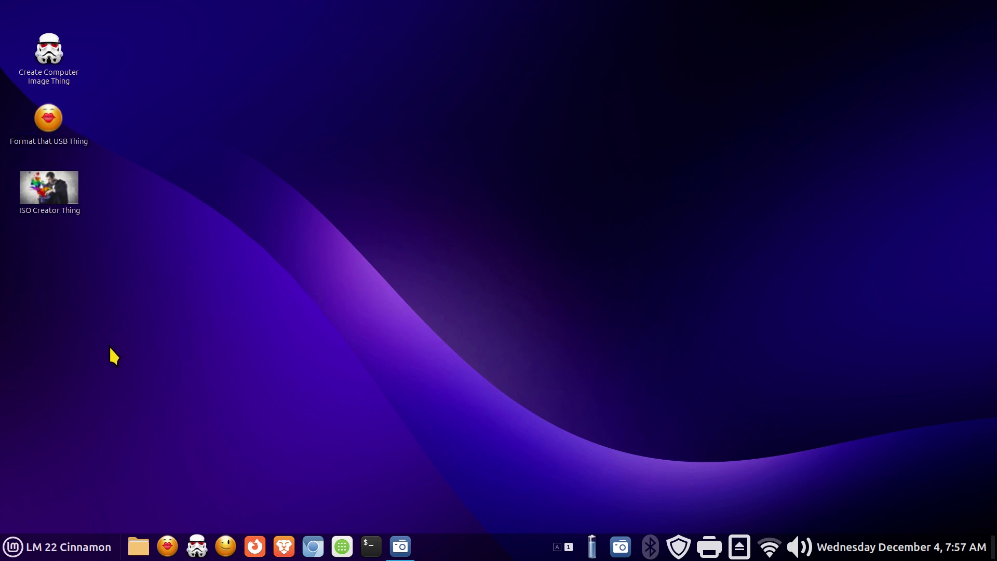
# Uninstall the ISO Creator Thing menu entry and delete its desktop icon.
pyautogui.click(24, 552)
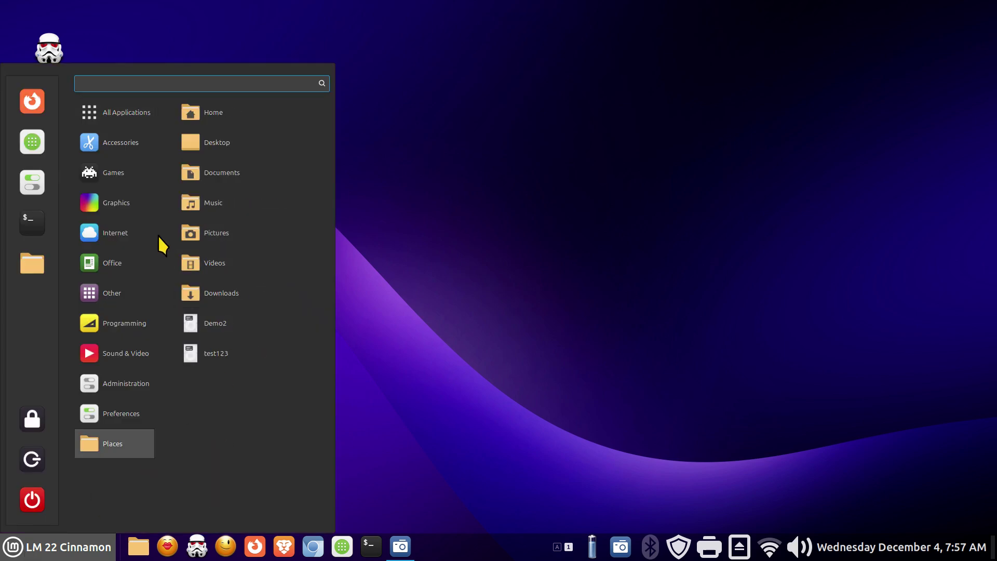
pyautogui.moveTo(134, 304)
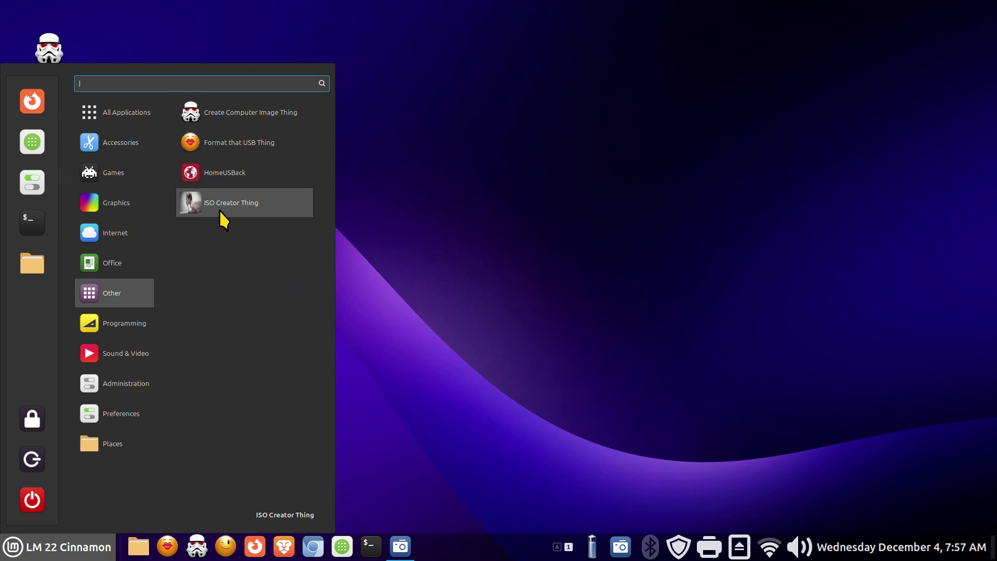
pyautogui.click(411, 256)
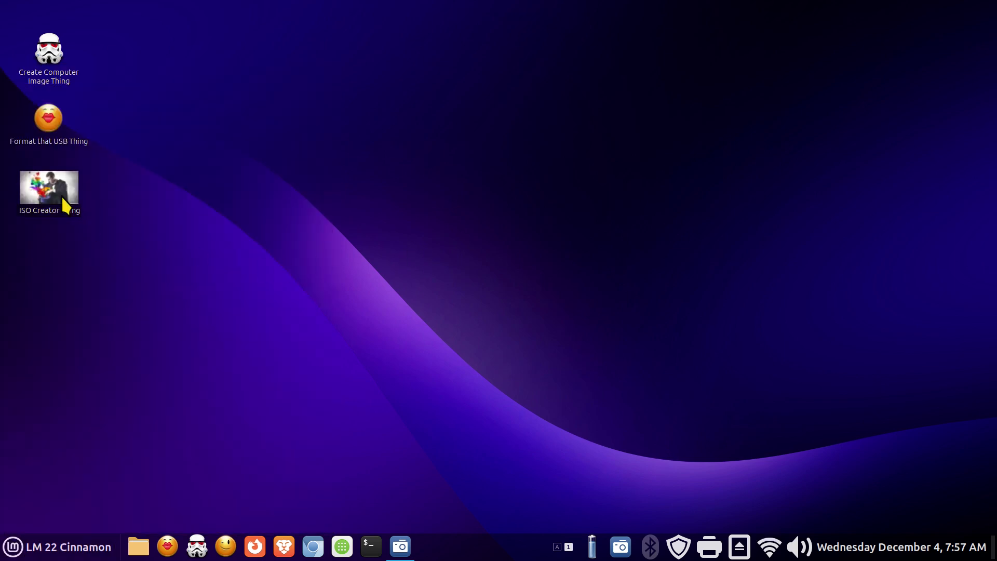
pyautogui.click(57, 546)
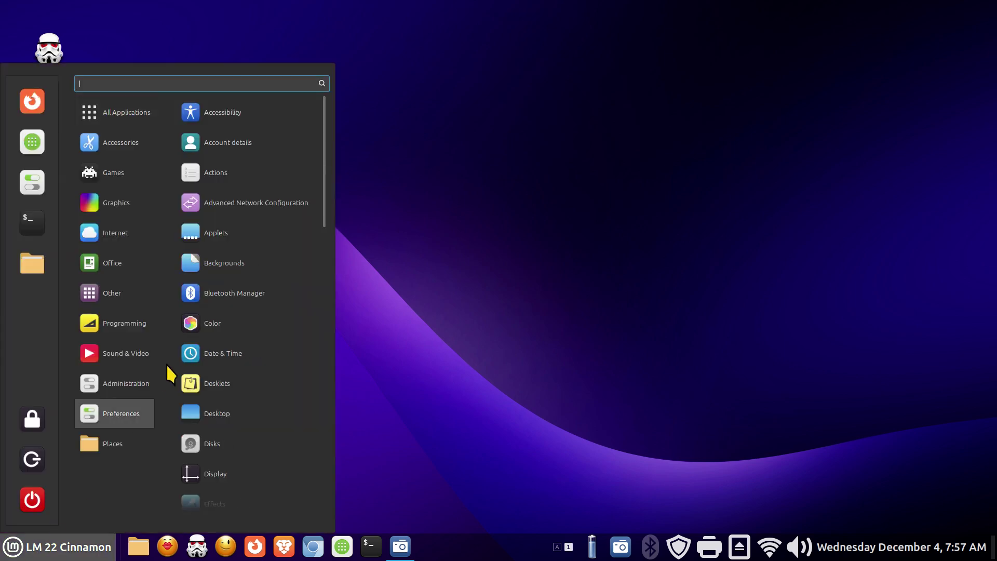
pyautogui.moveTo(141, 228)
pyautogui.moveTo(134, 308)
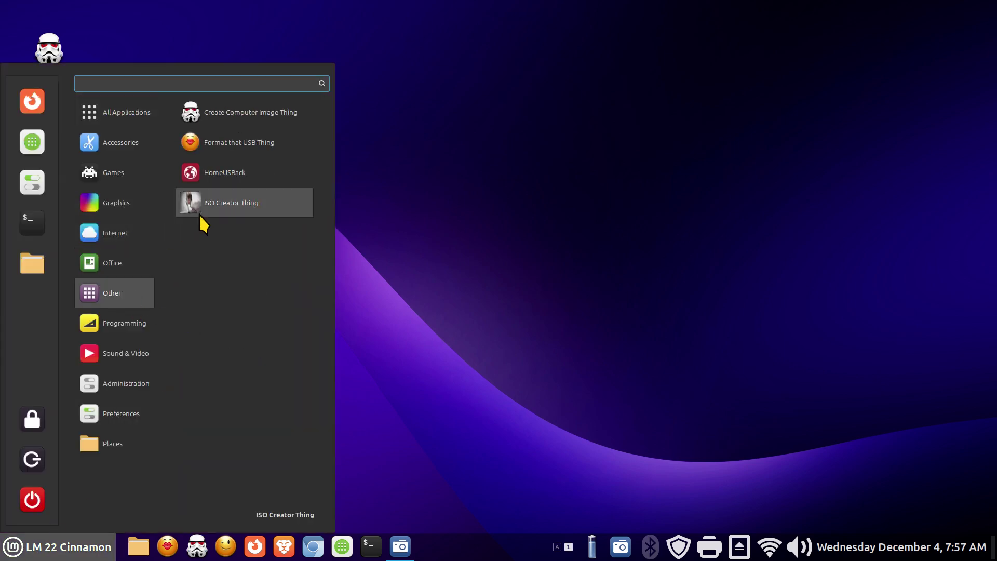
pyautogui.rightClick(252, 216)
pyautogui.click(249, 281)
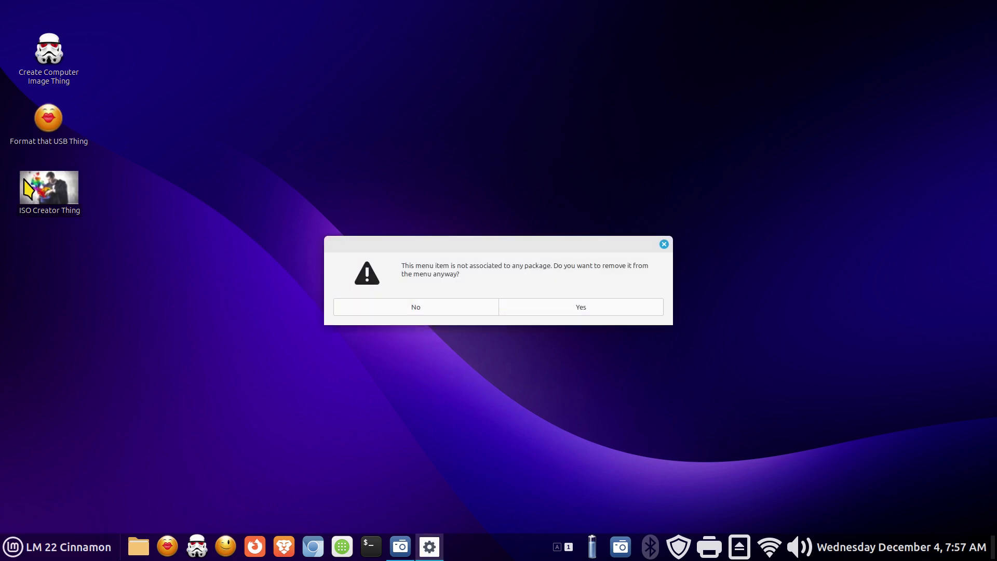
pyautogui.click(573, 307)
pyautogui.moveTo(90, 183); pyautogui.dragTo(21, 221)
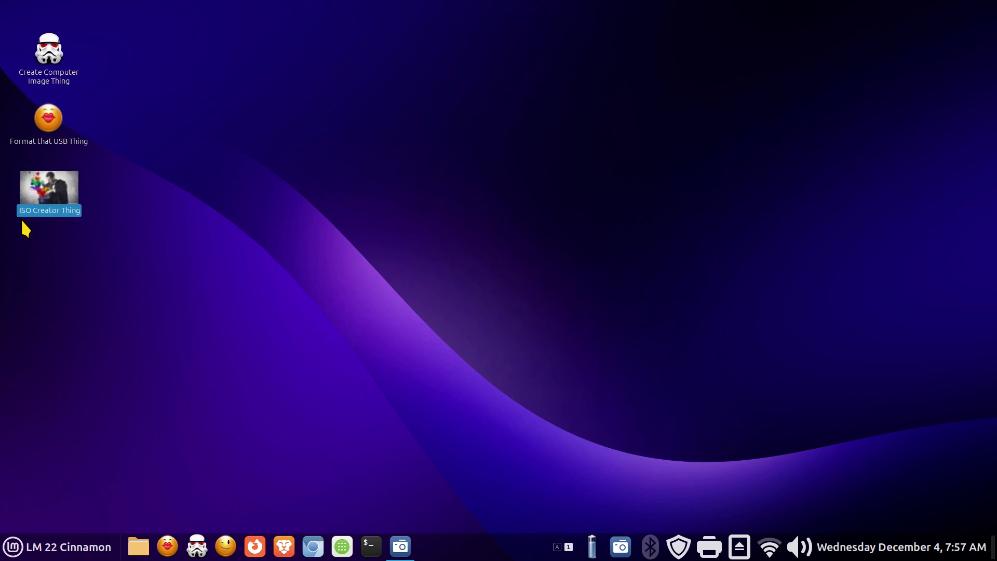
pyautogui.press('Delete')
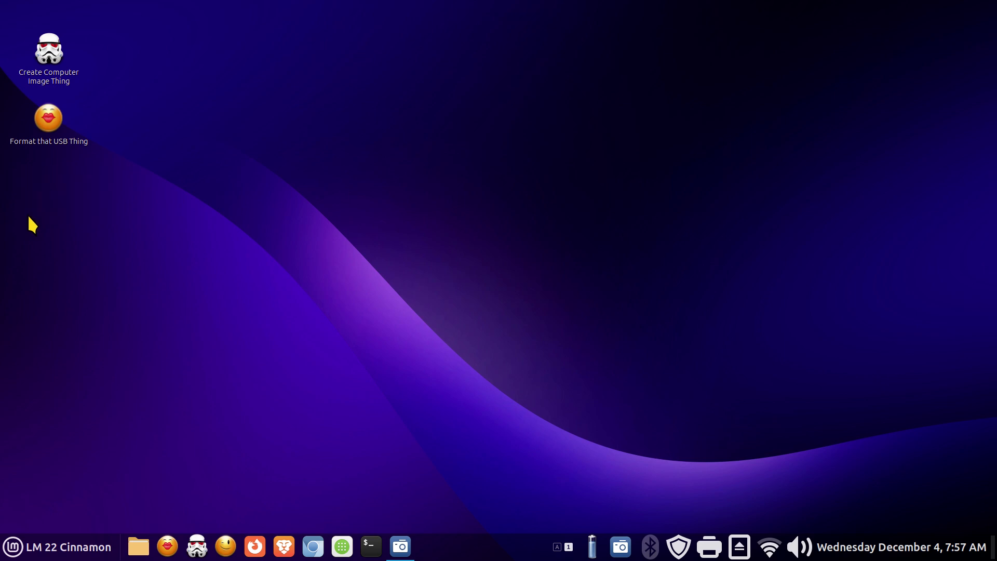
# Start a new desktop launcher named 'Create that ISO Thing'.
pyautogui.rightClick(410, 170)
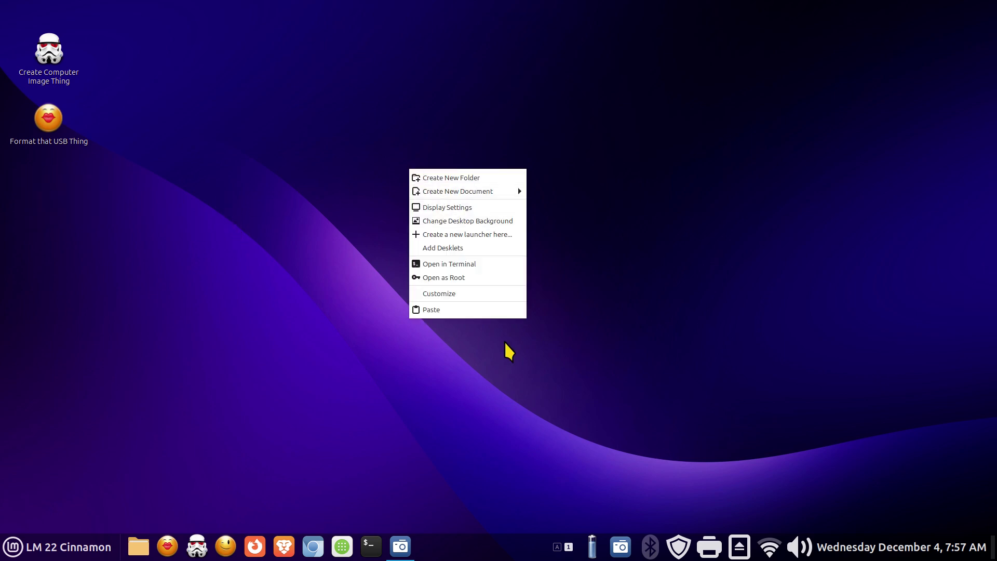
pyautogui.click(494, 235)
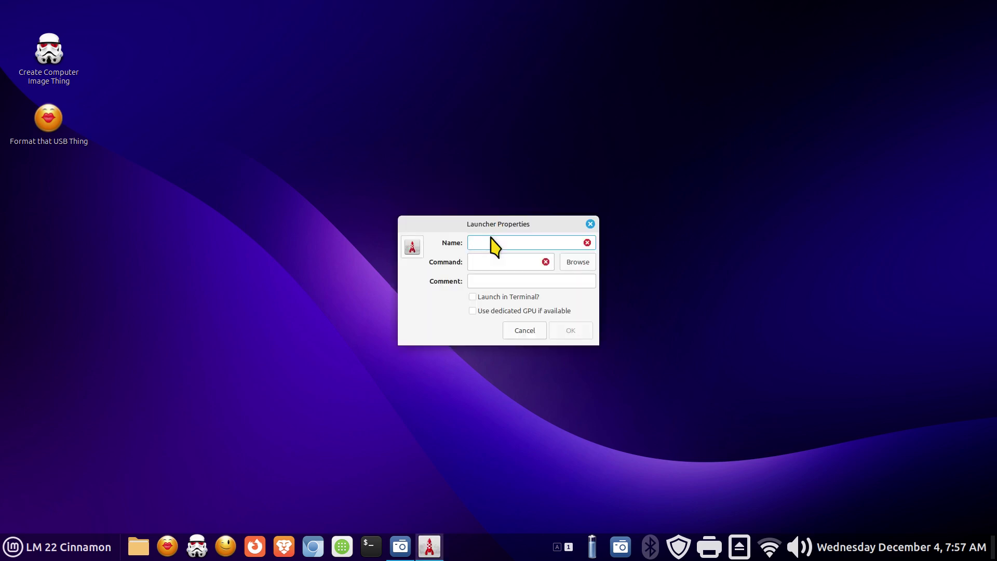
pyautogui.write('Create that ISO Thing')
# Set the launcher icon to the mushroom picture Pictures/16.jpg.
pyautogui.click(412, 247)
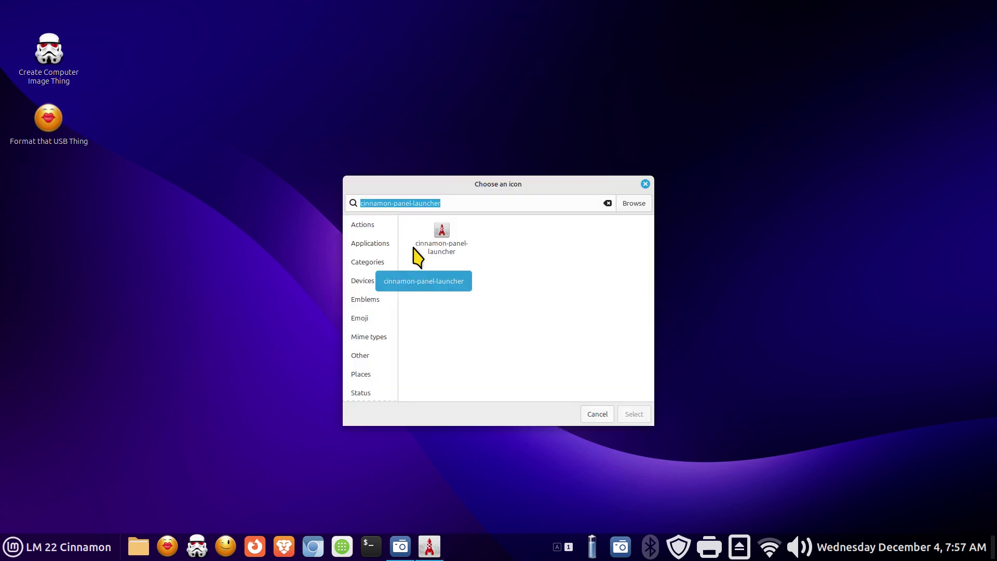
pyautogui.click(634, 203)
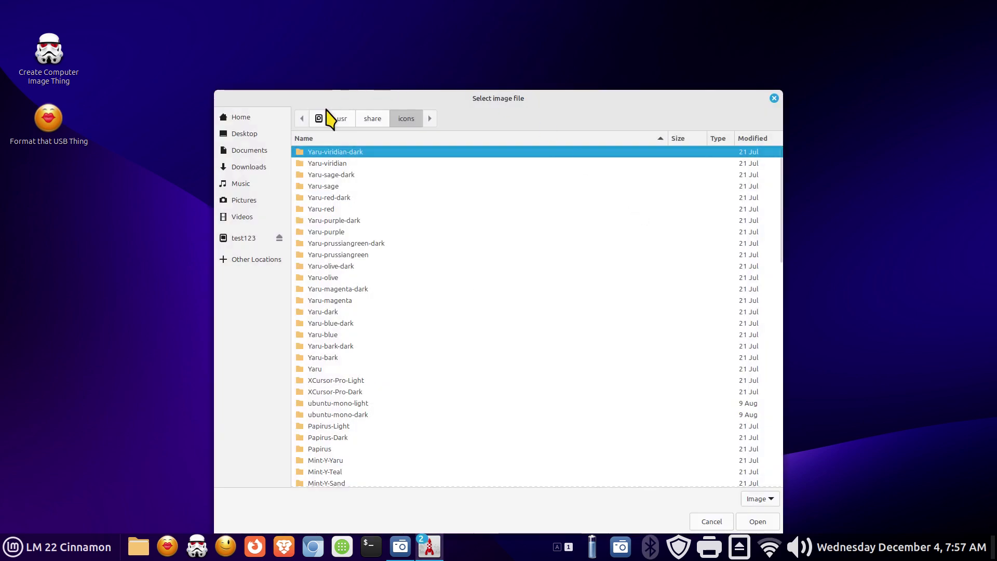
pyautogui.click(245, 204)
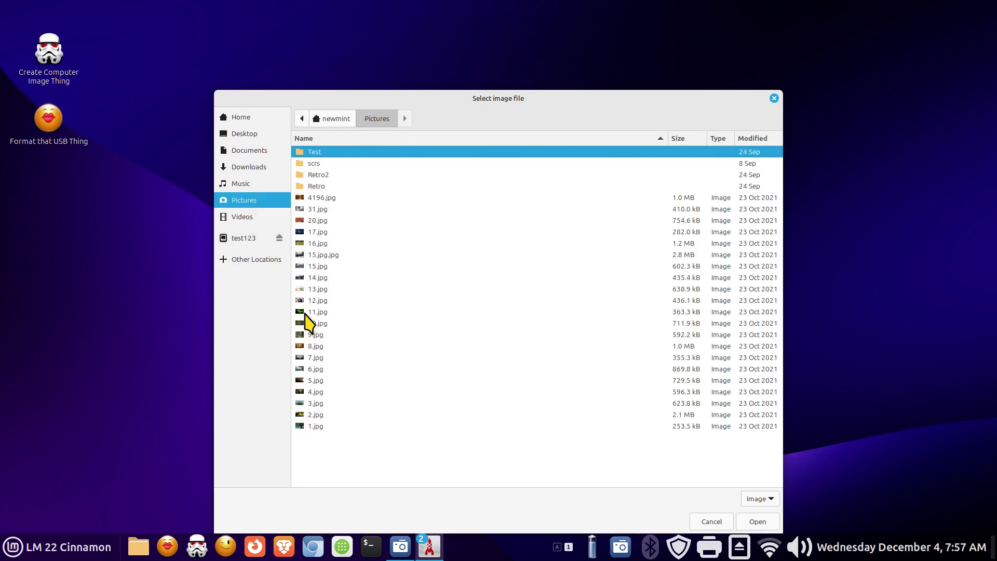
pyautogui.click(306, 243)
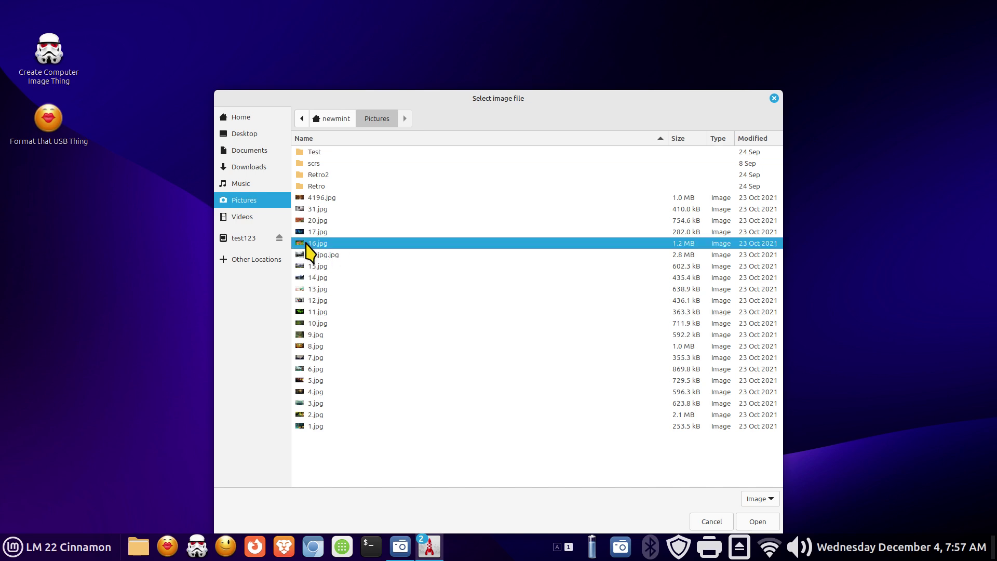
pyautogui.click(762, 521)
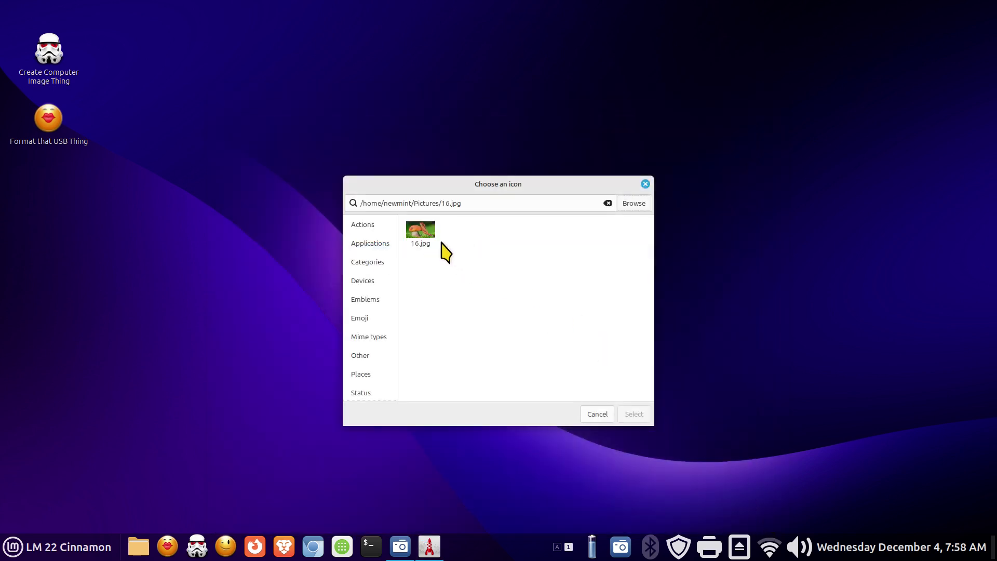
pyautogui.click(439, 242)
pyautogui.click(643, 416)
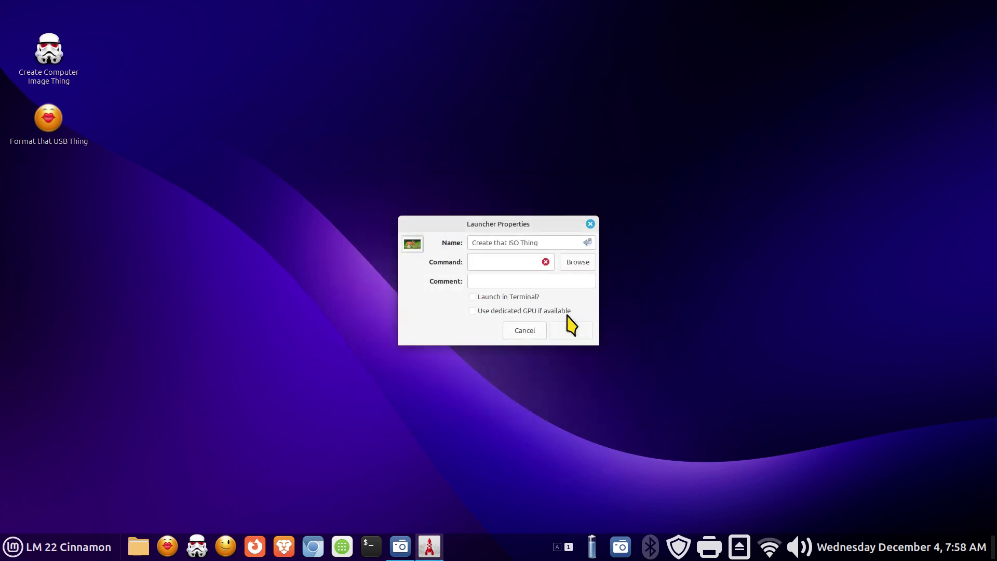
# Correct the command to 'mintstick -m' and create the launcher.
pyautogui.click(499, 262)
pyautogui.write('minstick -')
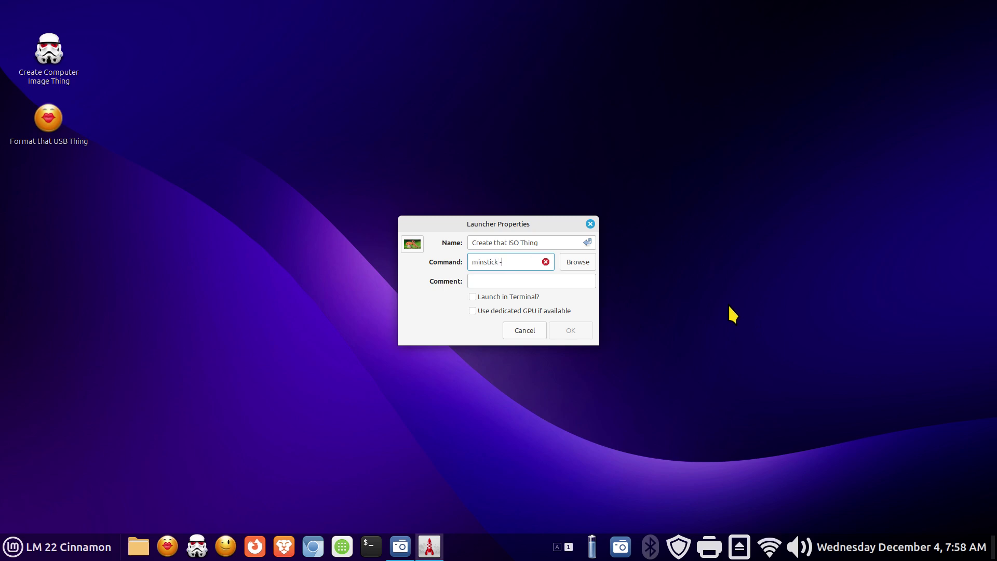
pyautogui.write('m iso')
pyautogui.moveTo(521, 261); pyautogui.dragTo(461, 262)
pyautogui.write('mintstick -m')
pyautogui.moveTo(546, 263)
pyautogui.click(569, 332)
# Add Create that ISO Thing to the menu and pin it to the panel.
pyautogui.click(575, 308)
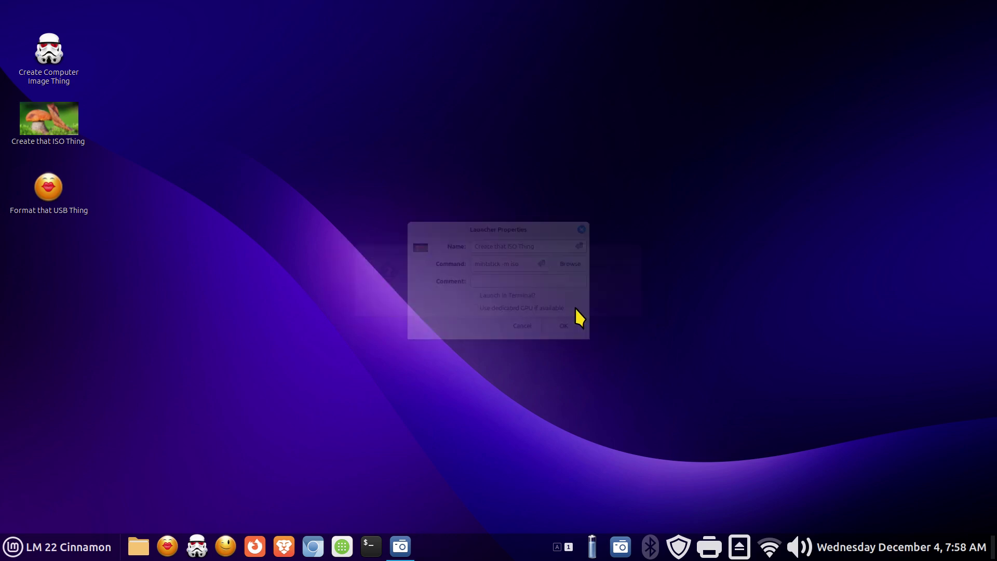
pyautogui.click(19, 551)
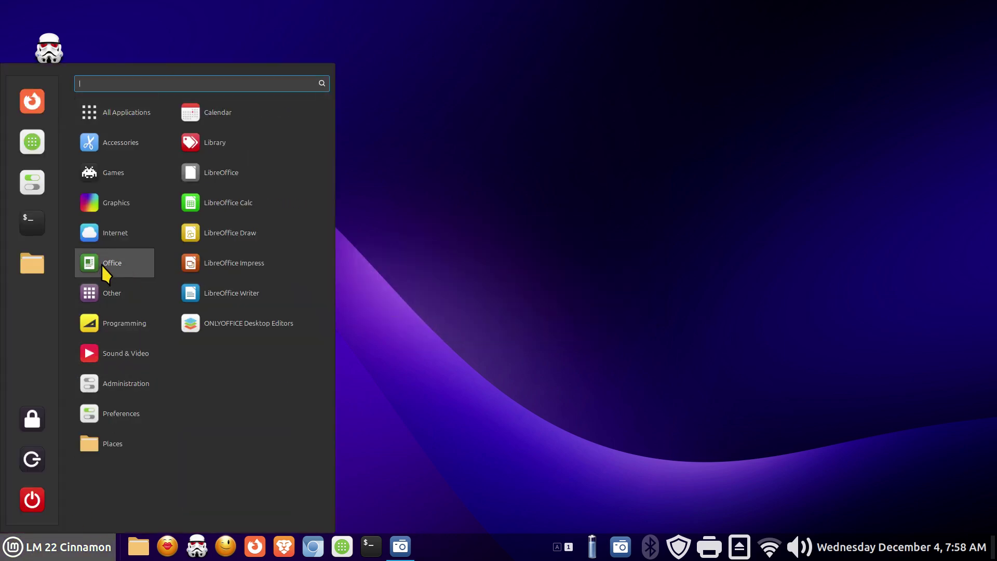
pyautogui.moveTo(111, 291)
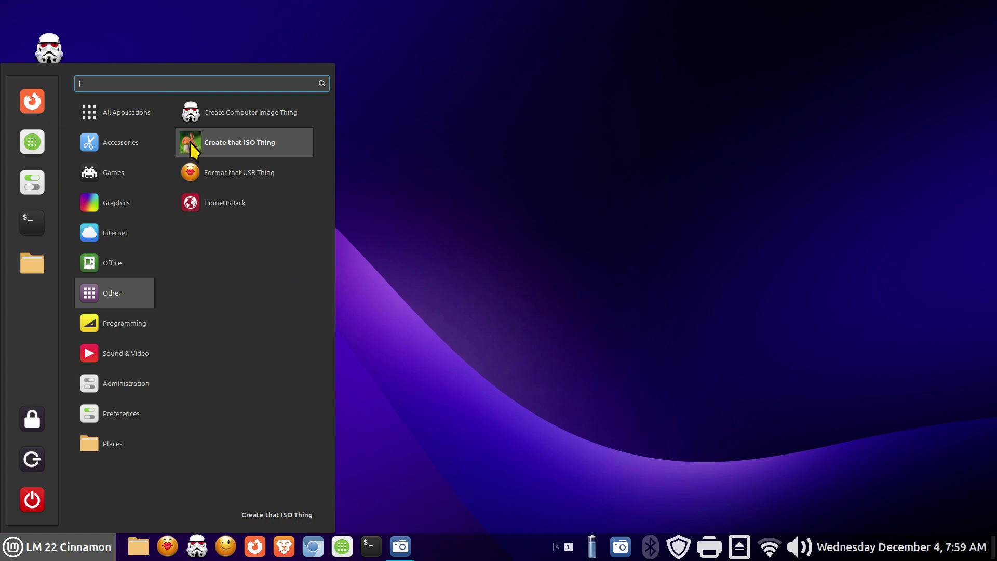
pyautogui.moveTo(193, 150); pyautogui.dragTo(223, 546)
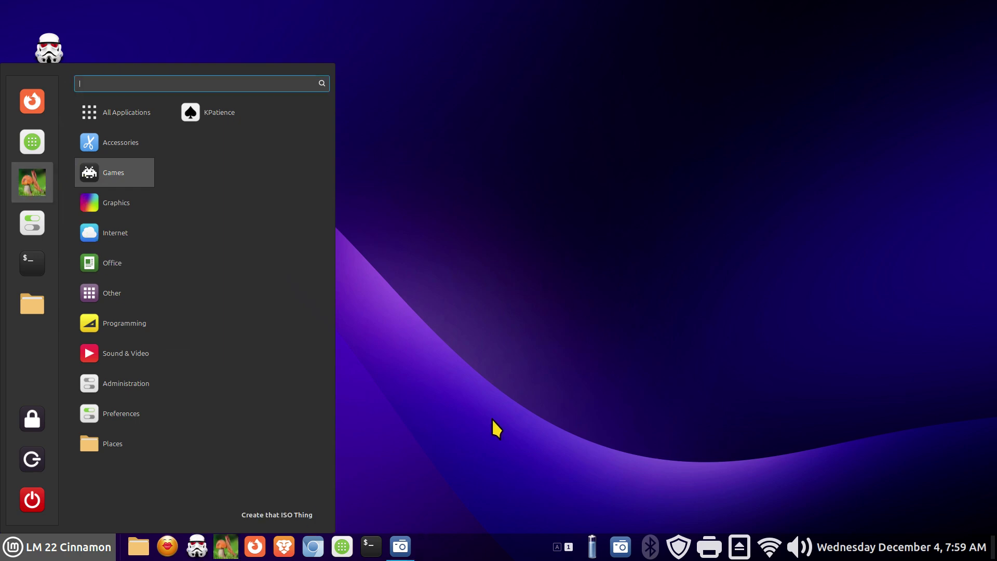
pyautogui.click(496, 428)
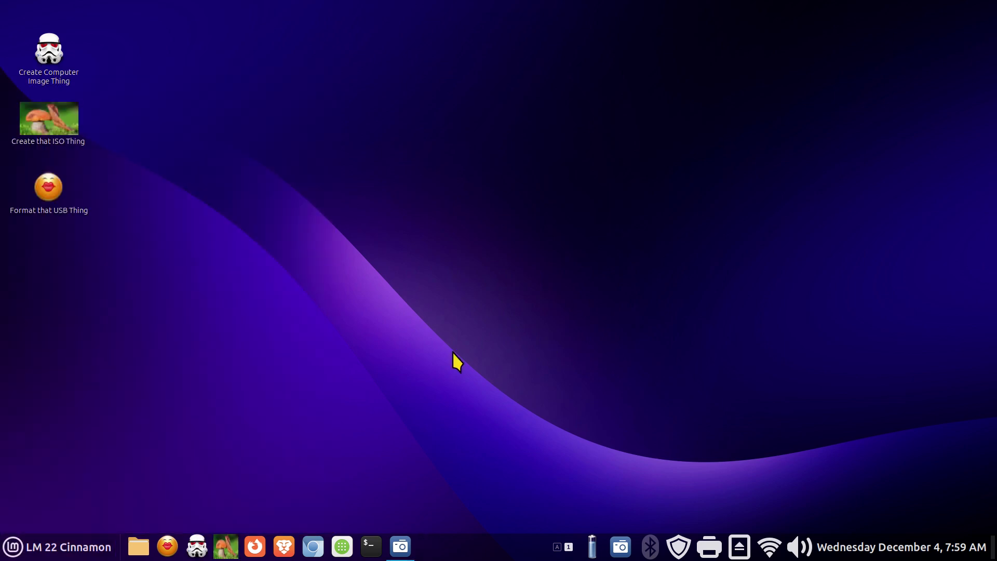
# Launch it from the panel and load Downloads/MX-23.1_KDE_x64.iso as the image.
pyautogui.click(227, 553)
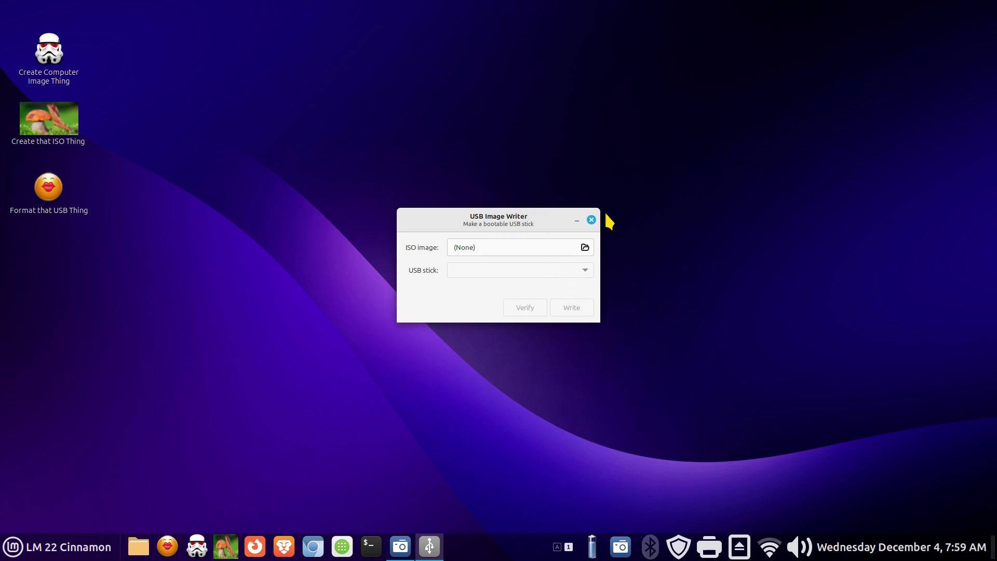
pyautogui.click(556, 244)
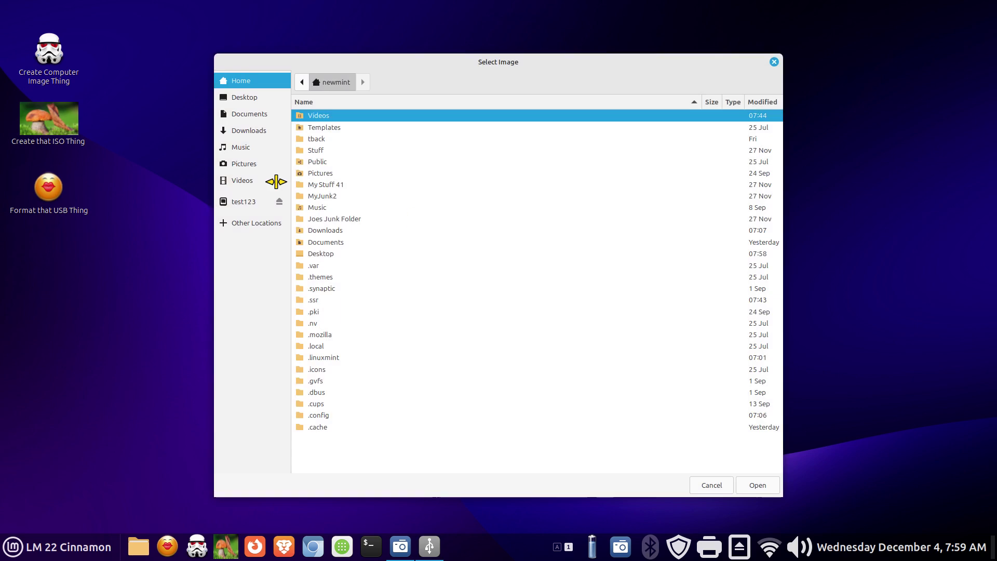
pyautogui.click(251, 131)
pyautogui.click(340, 127)
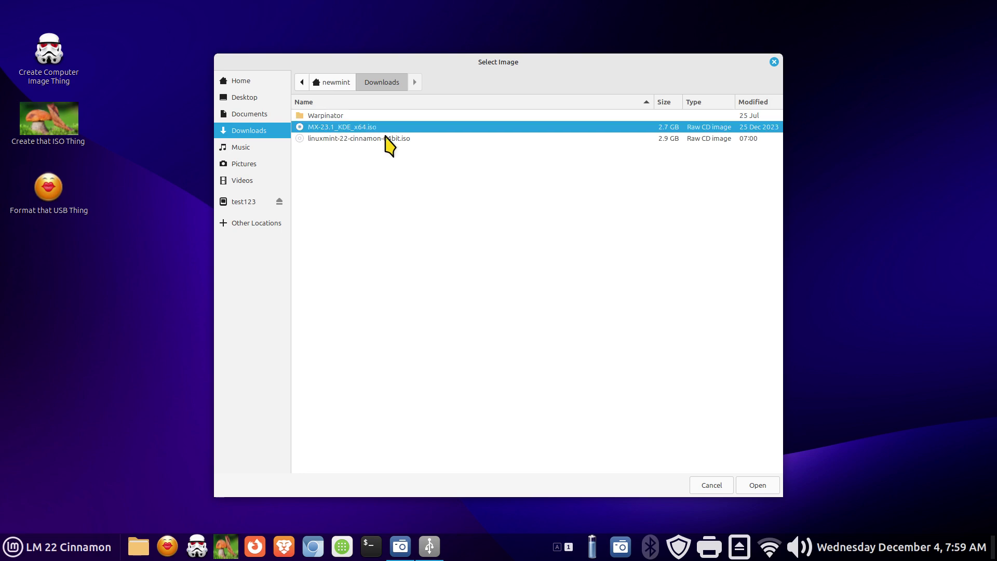
pyautogui.click(757, 485)
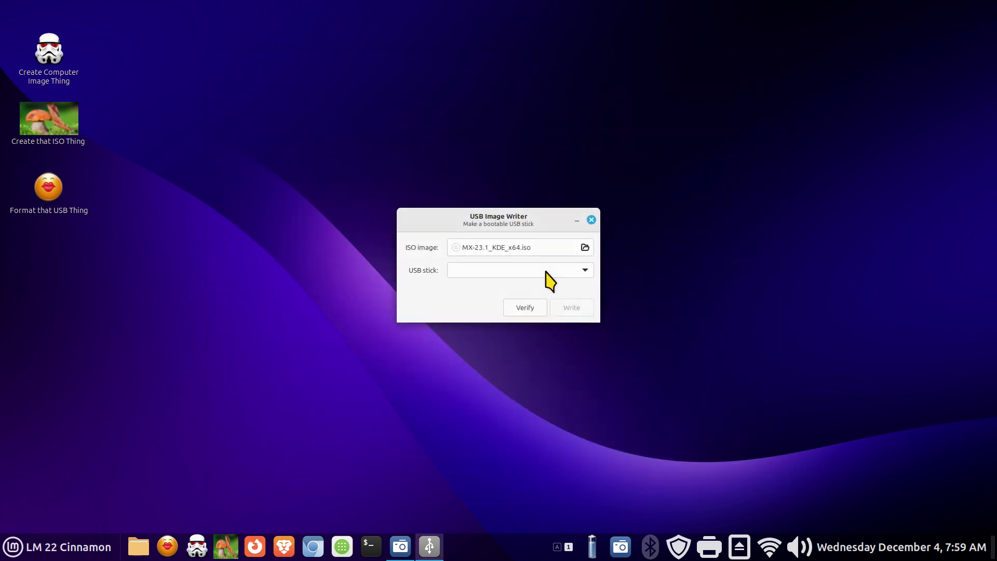
# Choose the 16GB General UDisk (/dev/sdb) as target, keeping MX-23.1_KDE_x64.iso loaded.
pyautogui.click(547, 273)
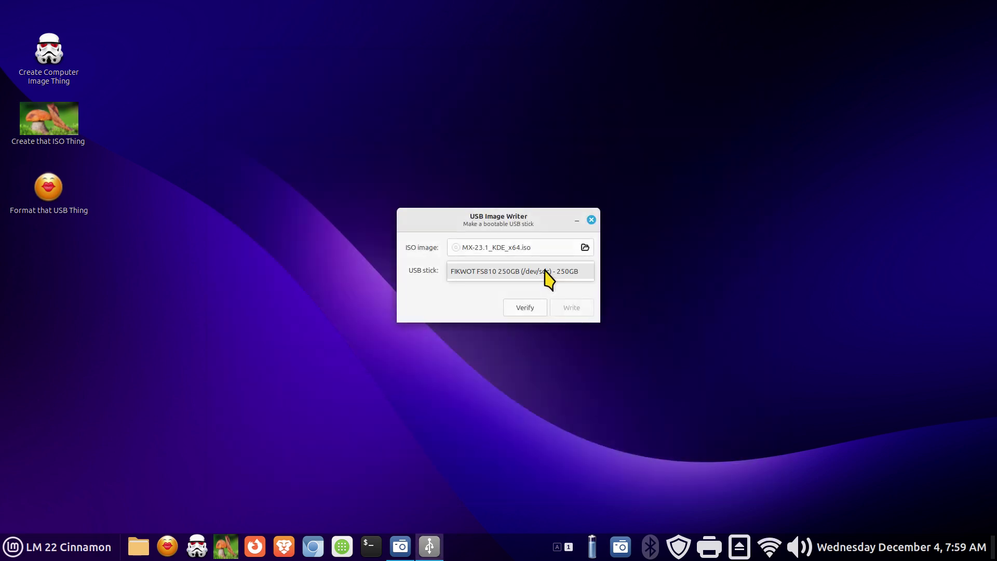
pyautogui.click(480, 297)
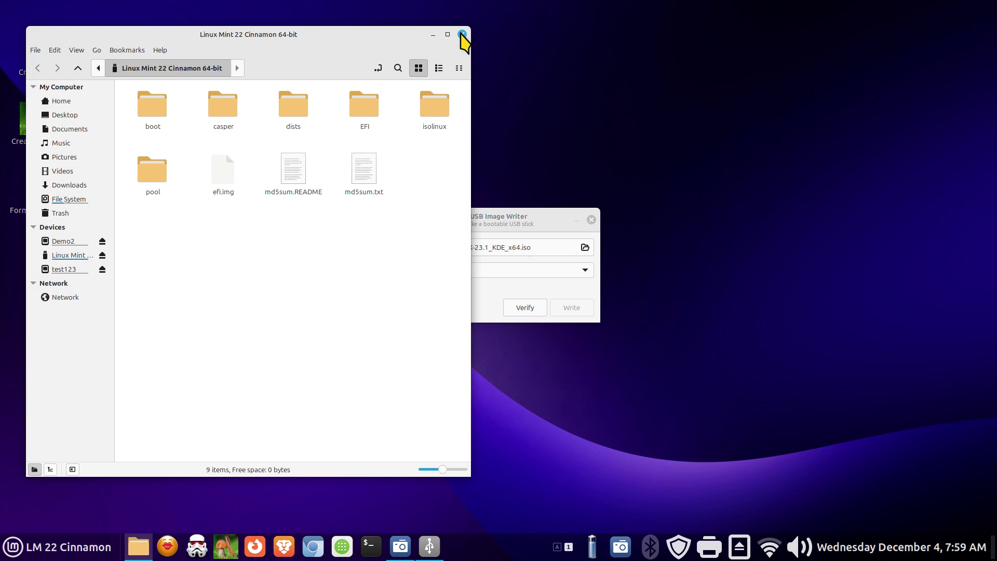
pyautogui.click(462, 34)
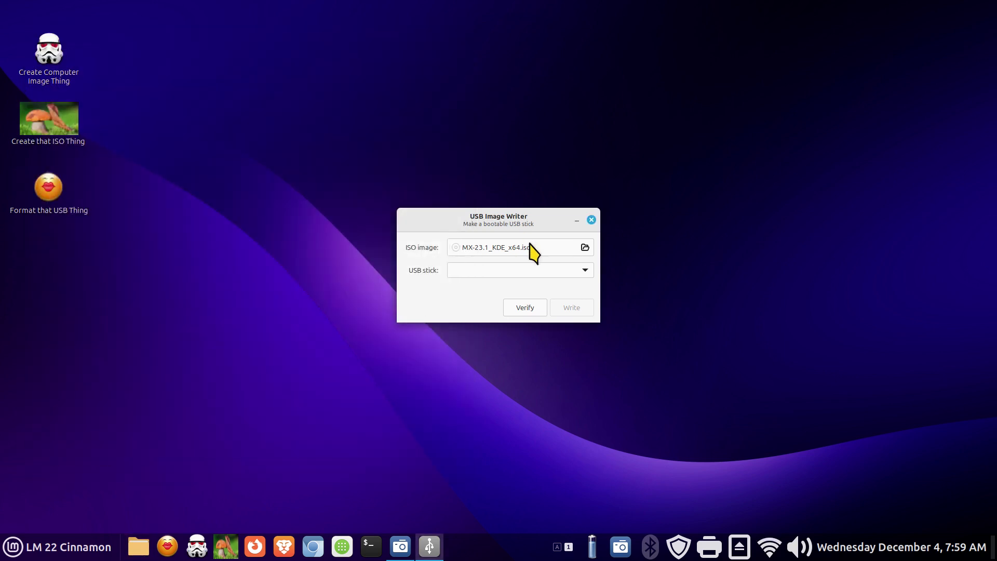
pyautogui.click(581, 247)
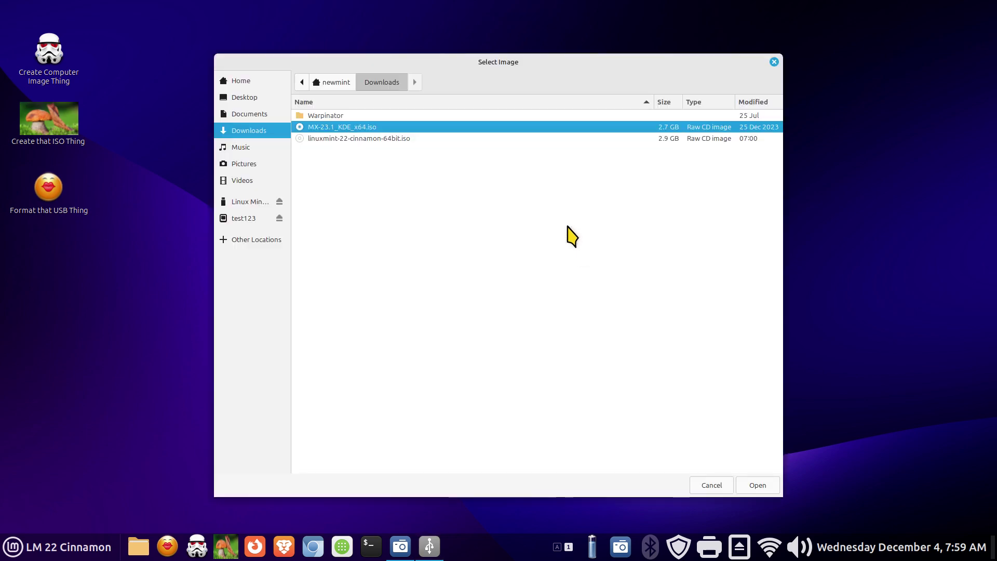
pyautogui.click(757, 485)
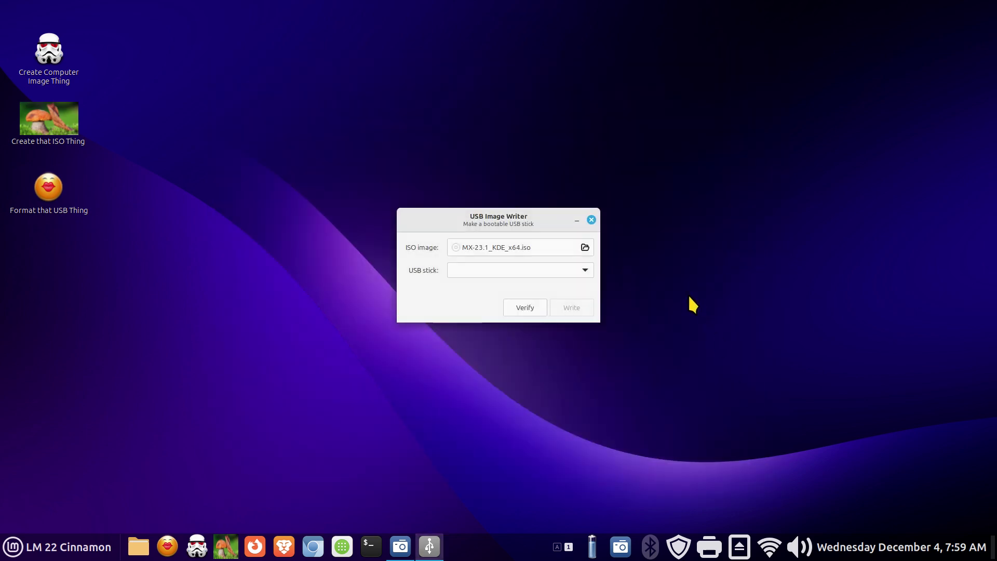
pyautogui.click(585, 270)
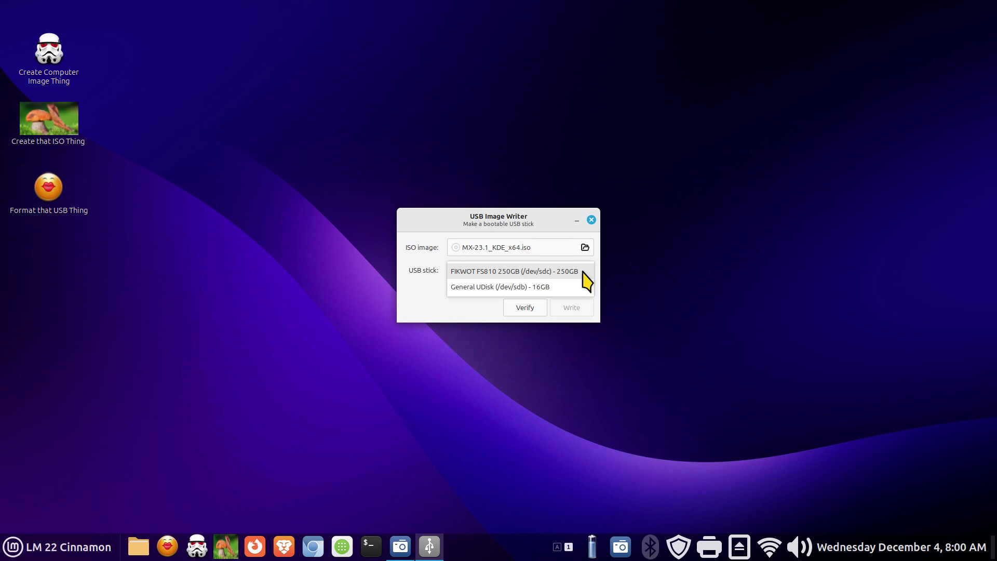
pyautogui.click(544, 289)
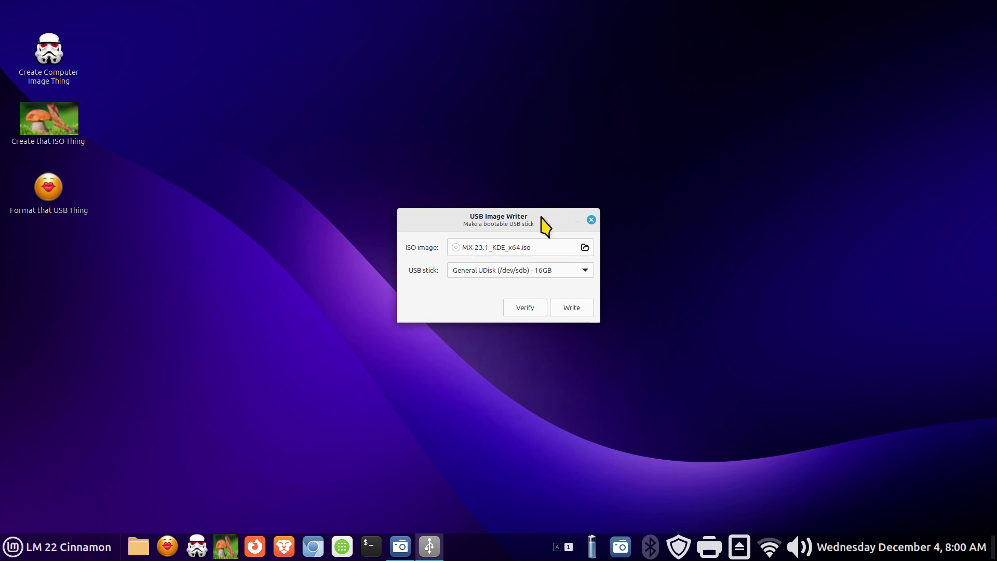
pyautogui.moveTo(543, 223); pyautogui.dragTo(784, 171)
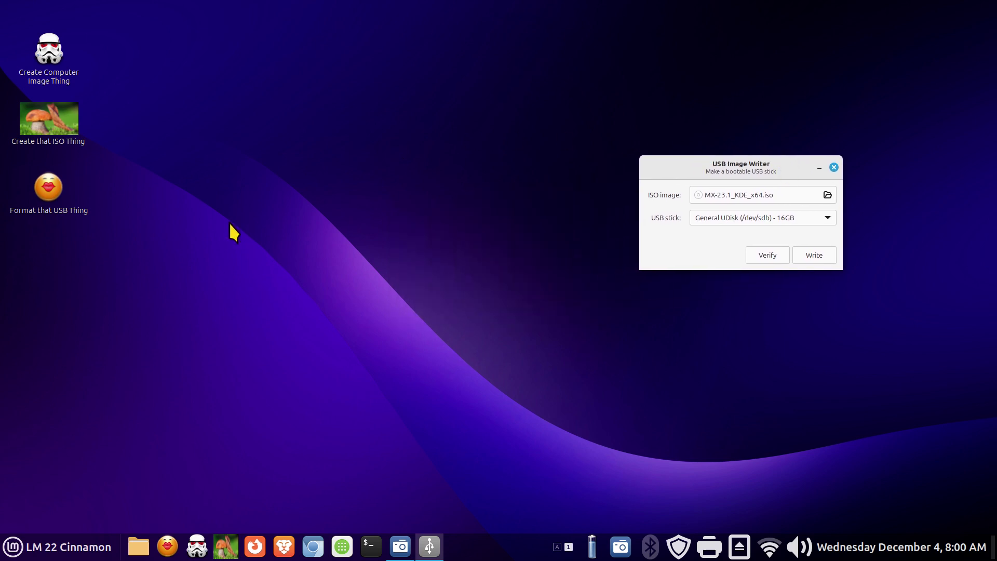
# Launch Format that USB Thing from the desktop and select the General UDisk (/dev/sdb) 16GB stick.
pyautogui.click(43, 194)
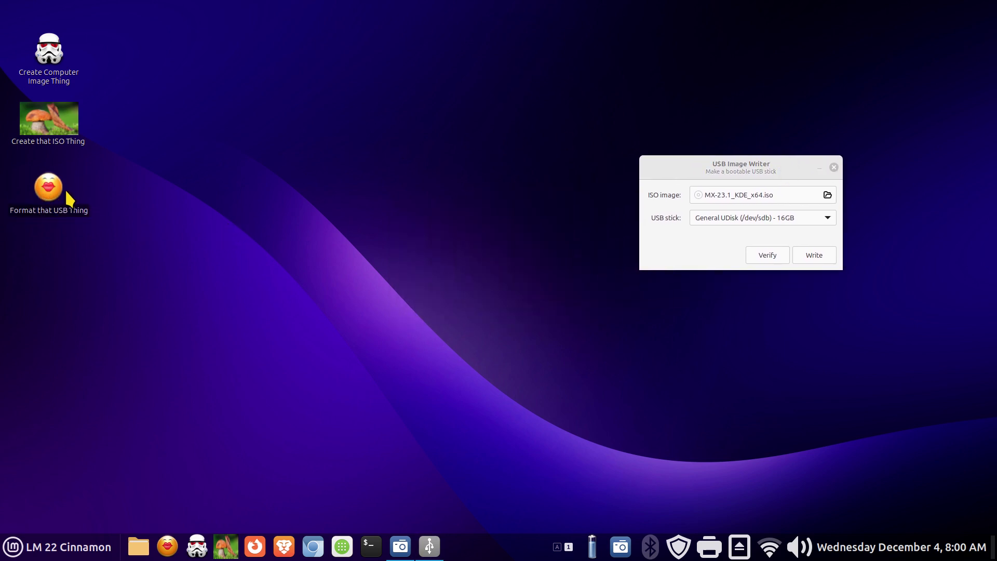
pyautogui.moveTo(494, 215); pyautogui.dragTo(345, 215)
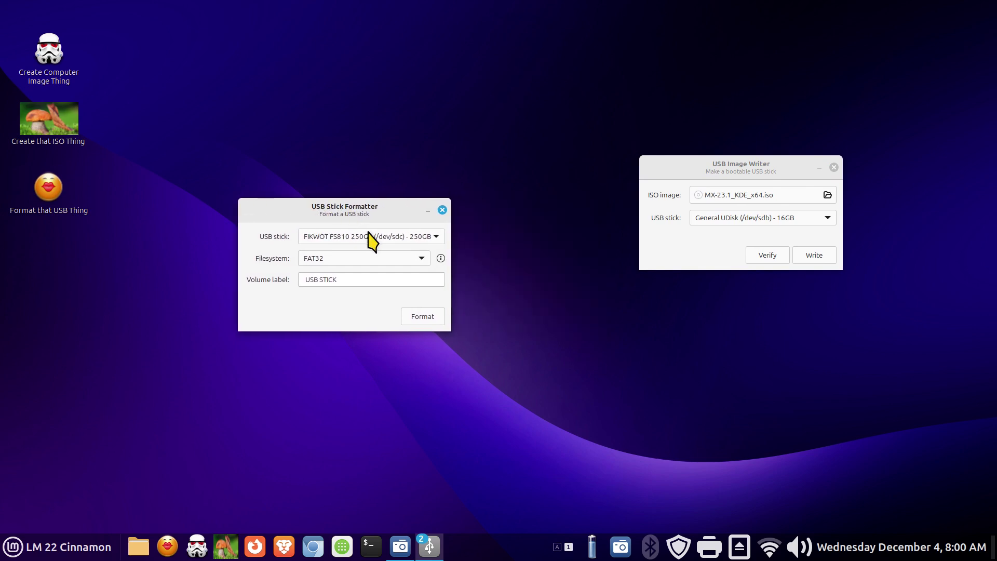
pyautogui.click(432, 236)
pyautogui.click(421, 256)
pyautogui.moveTo(296, 204); pyautogui.dragTo(311, 191)
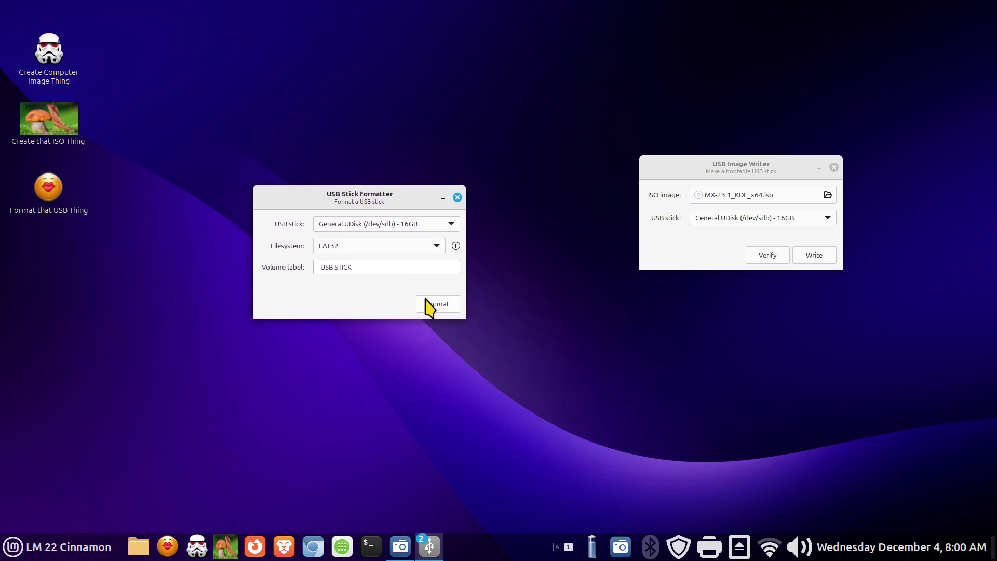
# Close both USB tools, then search 'usb' in the applications menu and dismiss it.
pyautogui.click(456, 198)
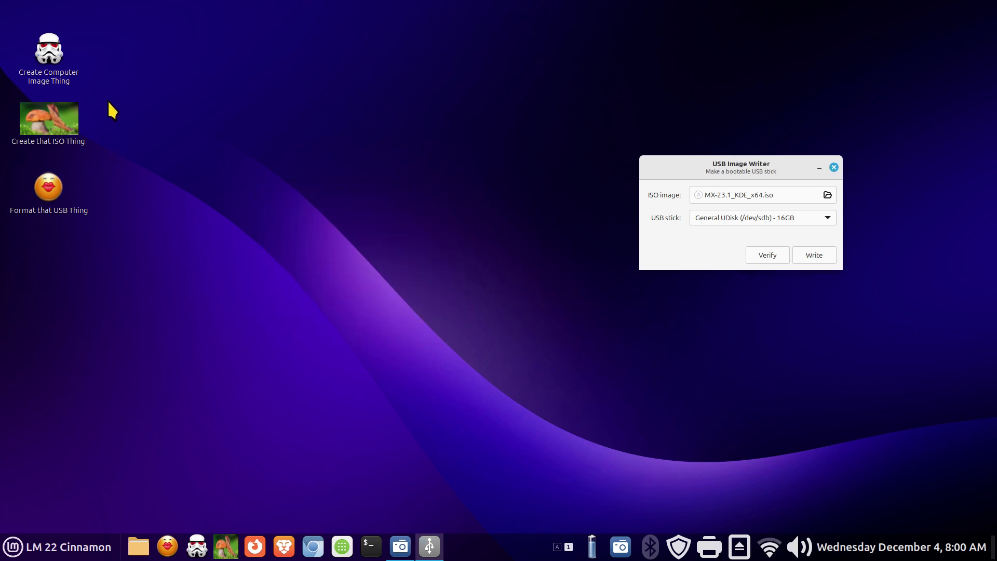
pyautogui.click(833, 167)
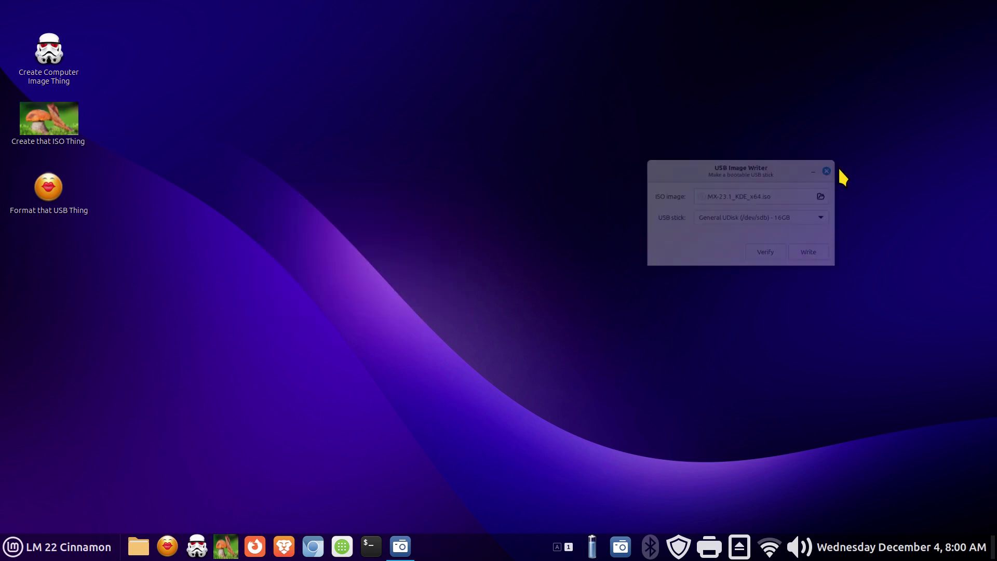
pyautogui.click(59, 551)
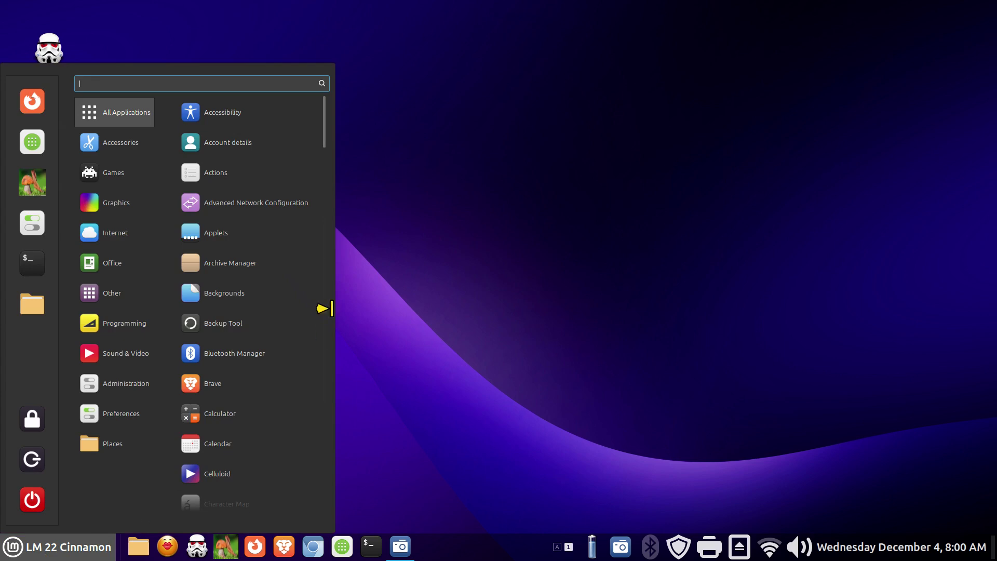
pyautogui.write('usb')
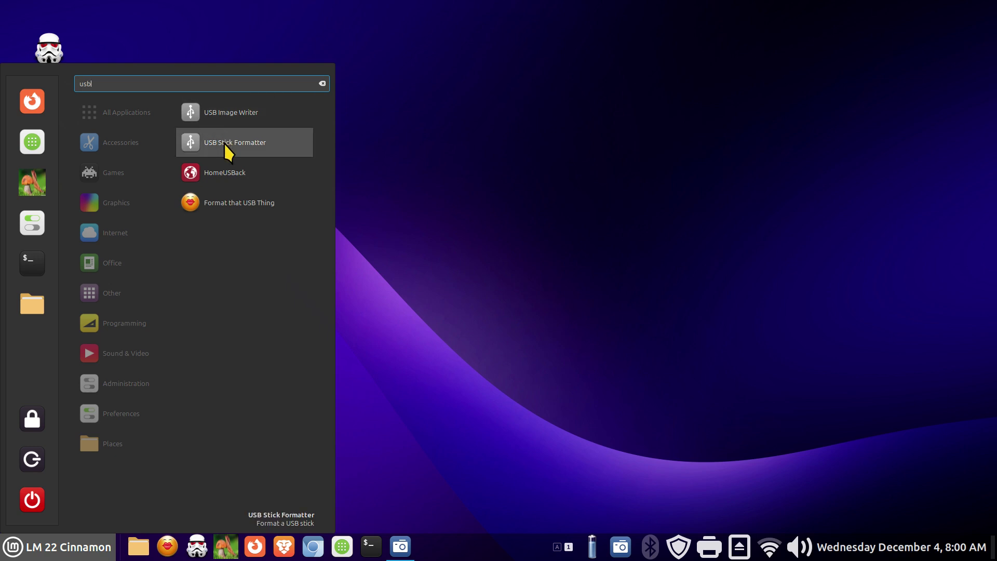
pyautogui.click(452, 308)
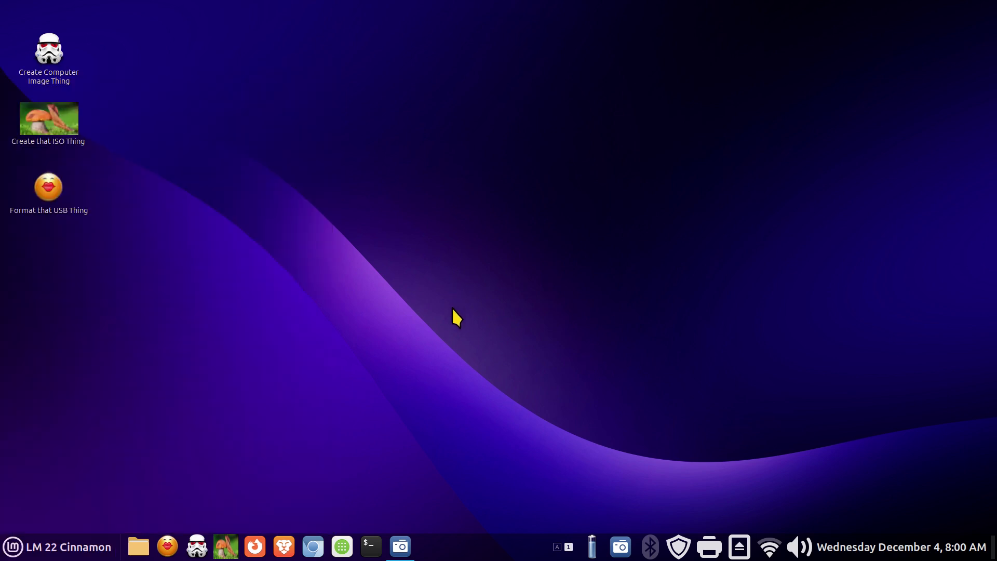